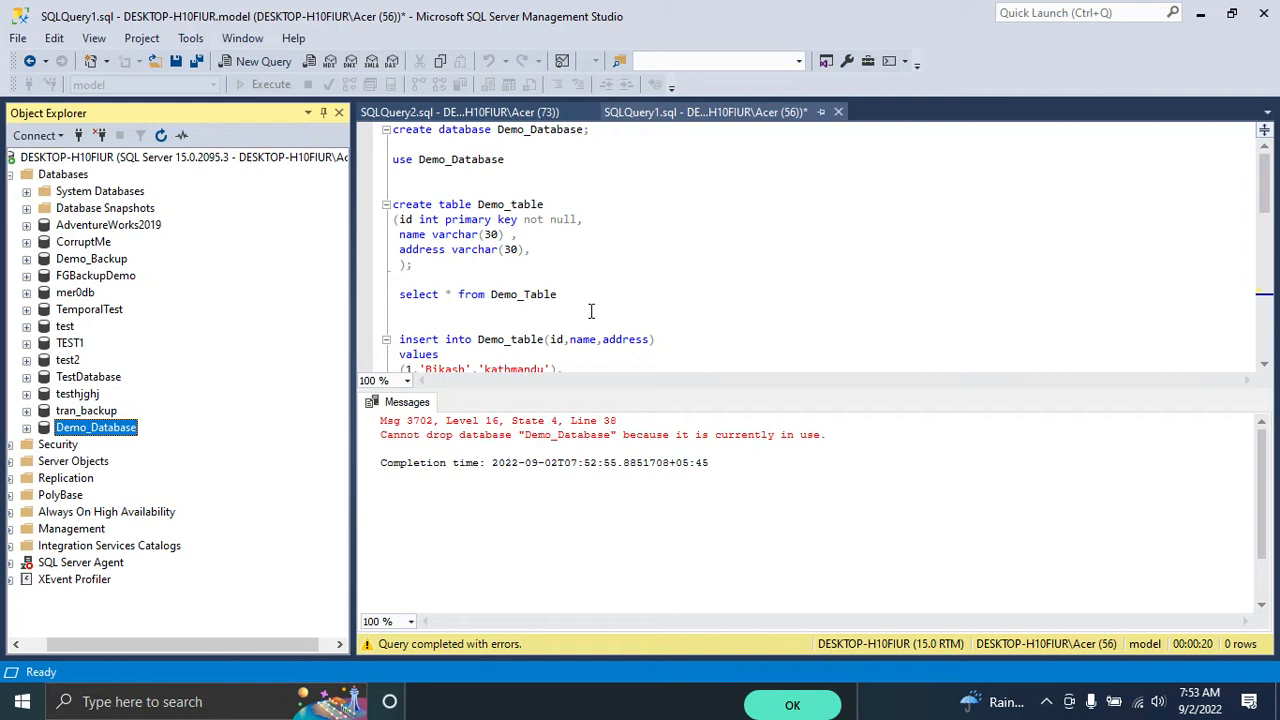
Try to create Demo_Database by running the script's create database statement
{"action": "scroll", "coordinate": [551, 283], "scroll_direction": "down", "scroll_amount": 4}
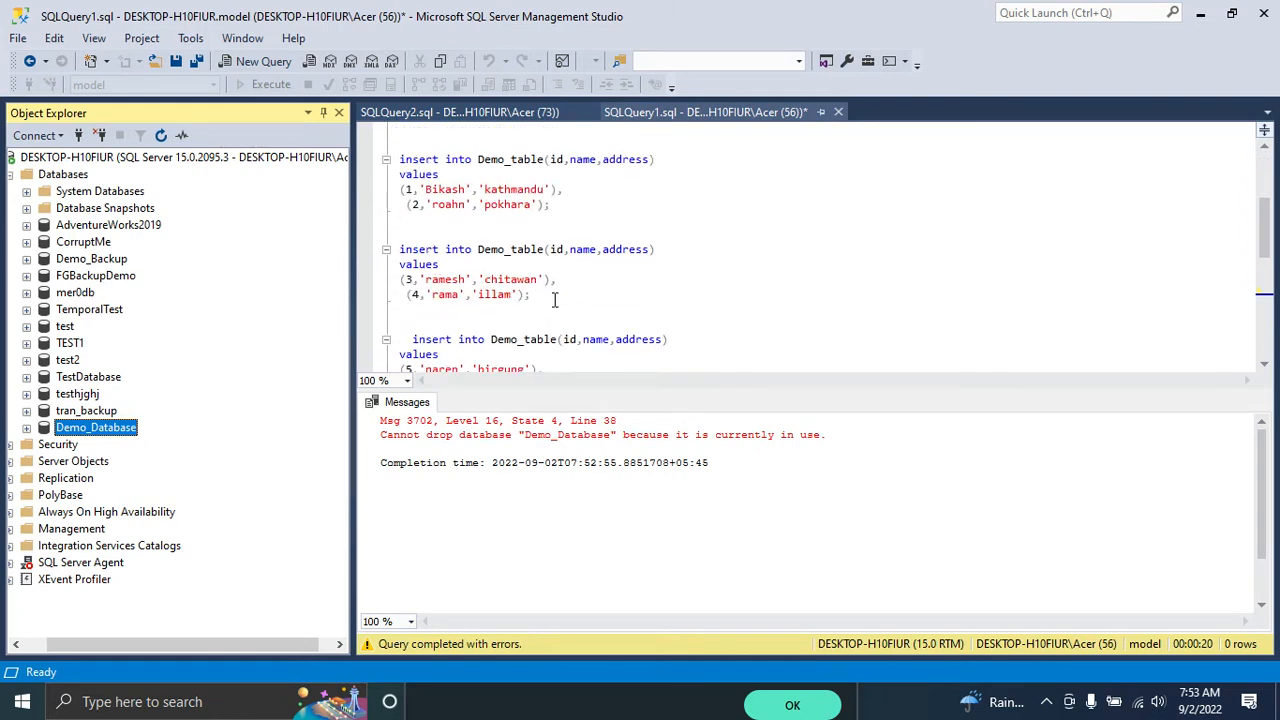
{"action": "scroll", "coordinate": [551, 260], "scroll_direction": "up", "scroll_amount": 4}
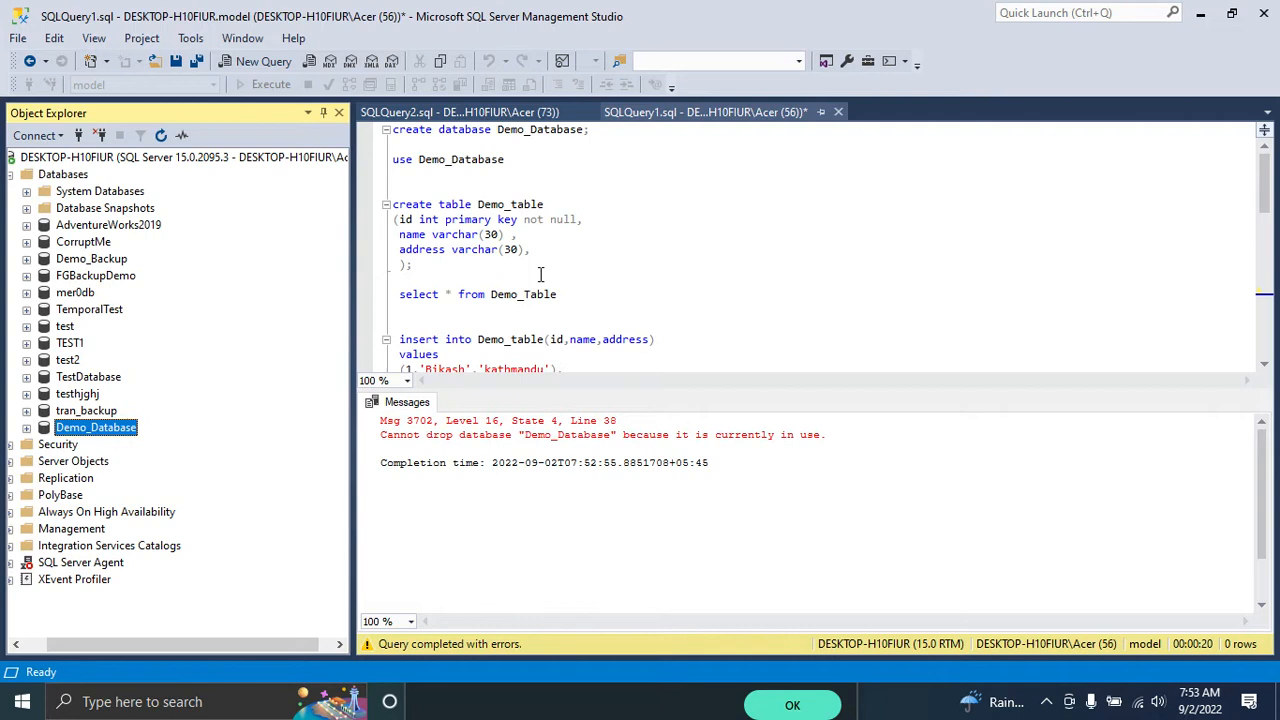
{"action": "scroll", "coordinate": [540, 274], "scroll_direction": "down", "scroll_amount": 2}
{"action": "scroll", "coordinate": [566, 290], "scroll_direction": "down", "scroll_amount": 3}
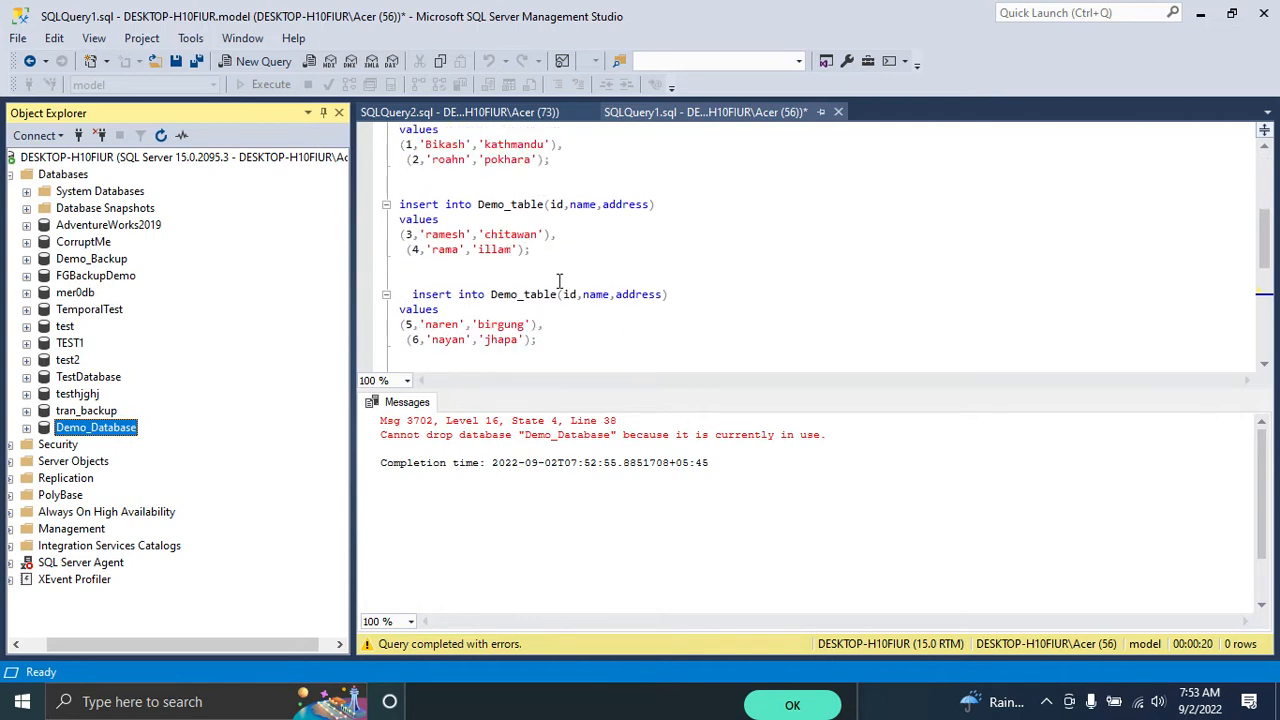
{"action": "scroll", "coordinate": [560, 283], "scroll_direction": "up", "scroll_amount": 5}
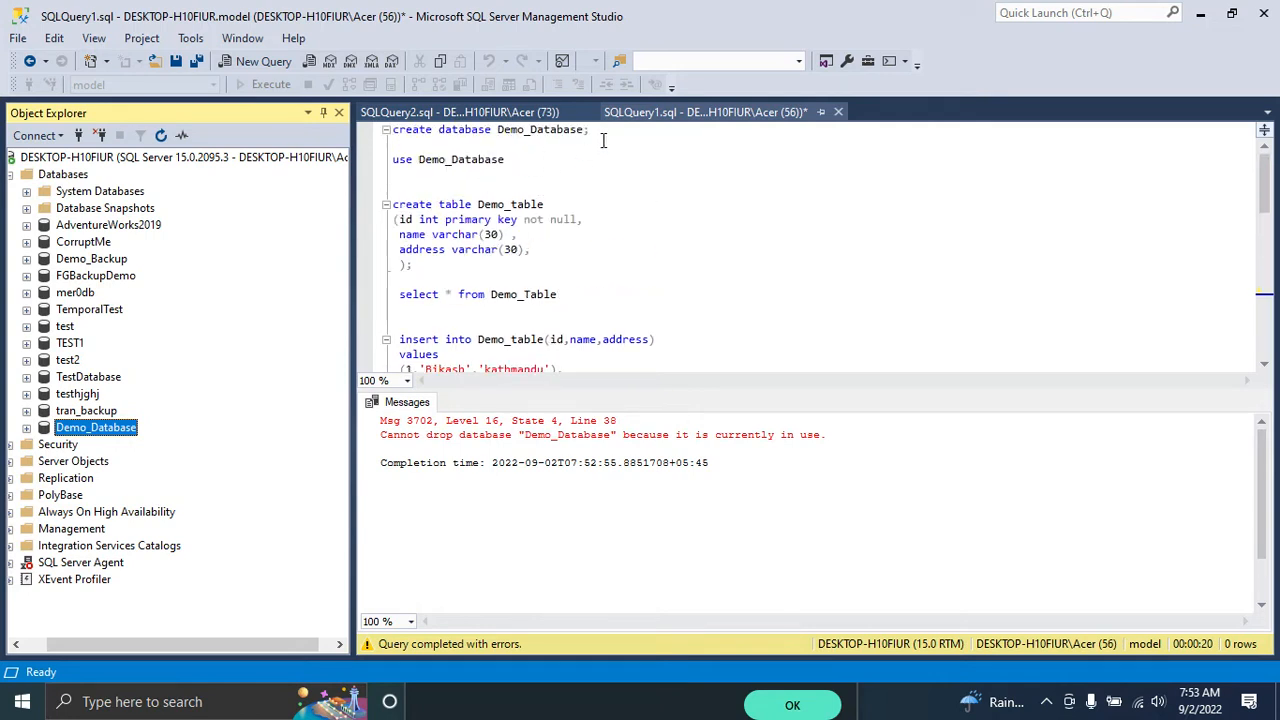
{"action": "left_click_drag", "start_coordinate": [592, 131], "coordinate": [373, 140]}
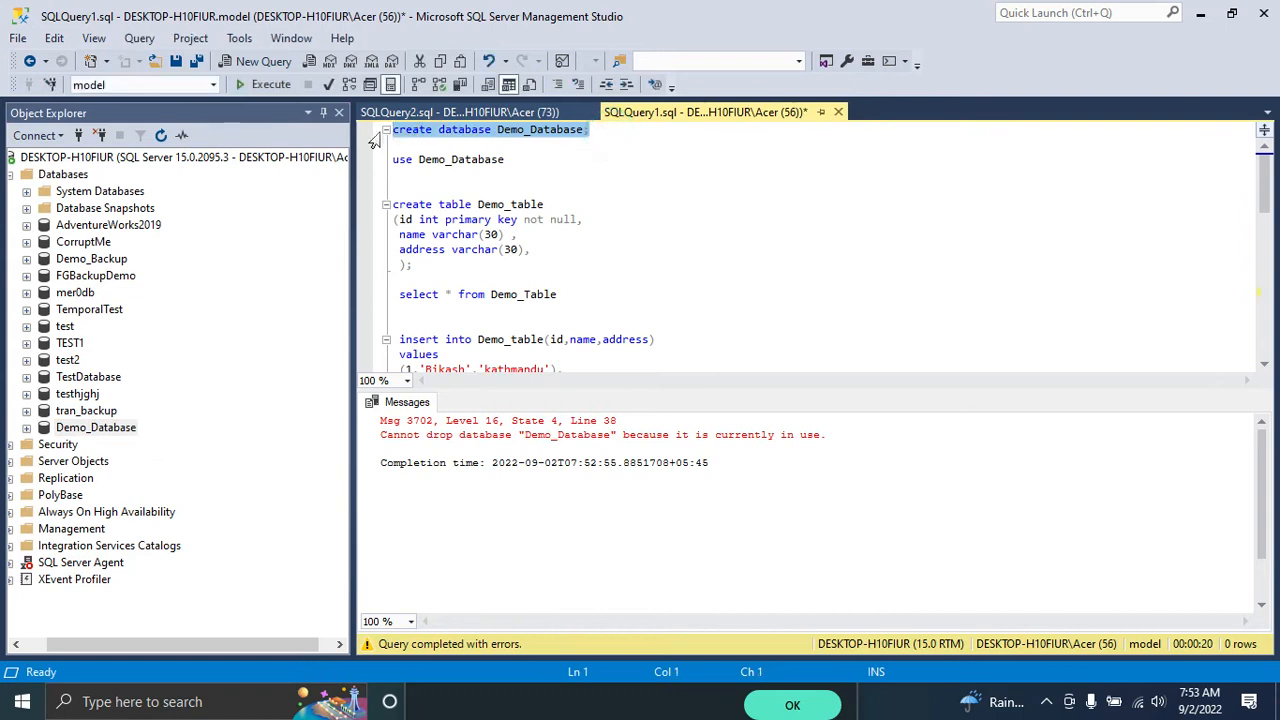
{"action": "key", "text": "F5"}
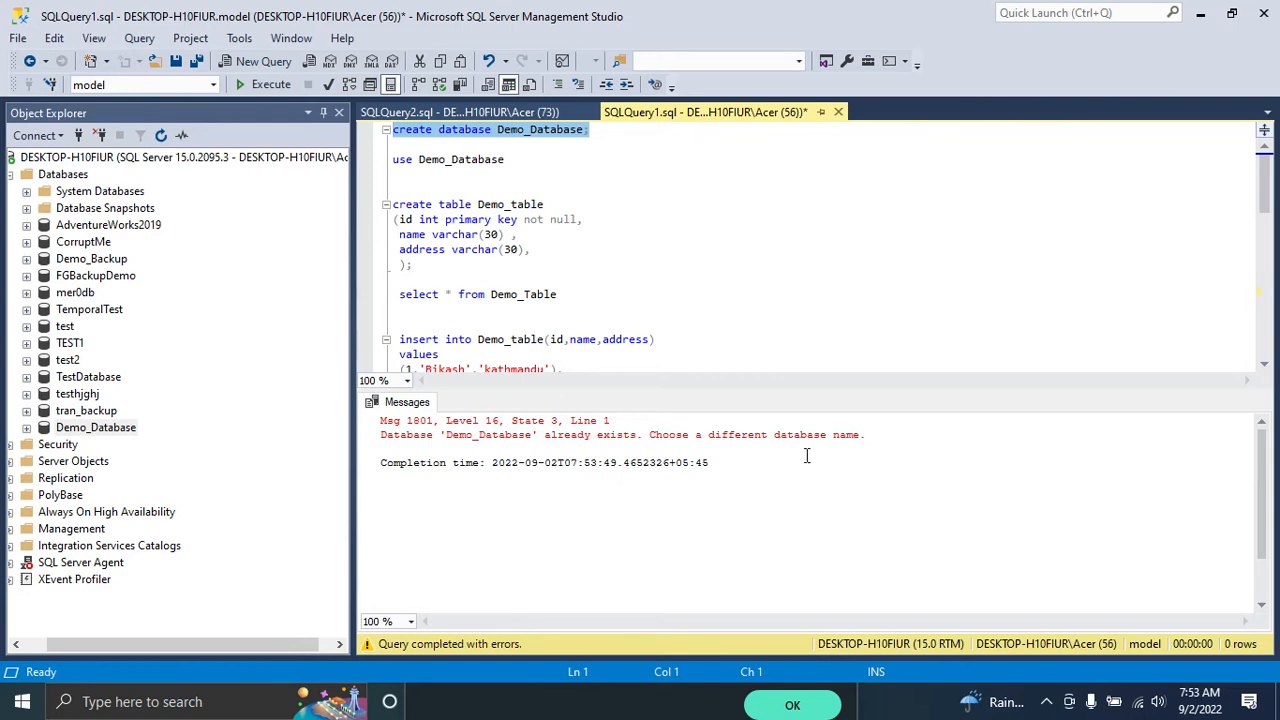
Delete the existing Demo_Database with its backup and restore history, closing existing connections
{"action": "right_click", "coordinate": [97, 437]}
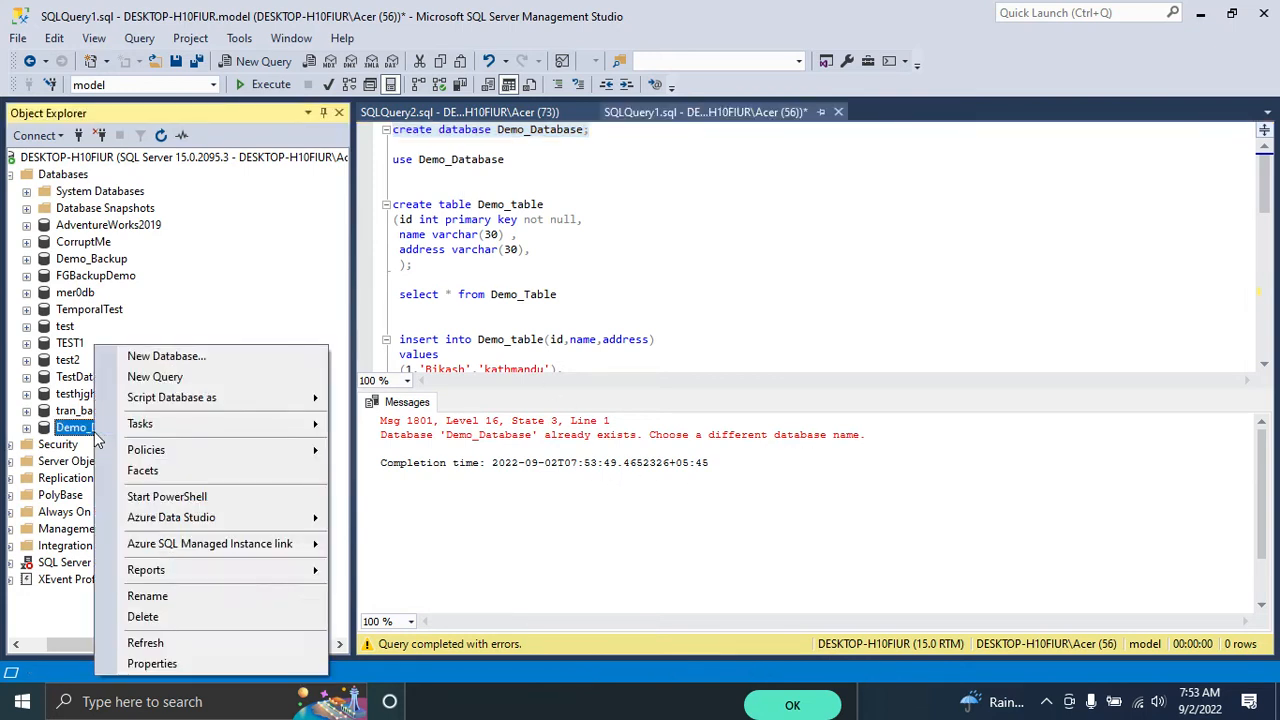
{"action": "left_click", "coordinate": [142, 616]}
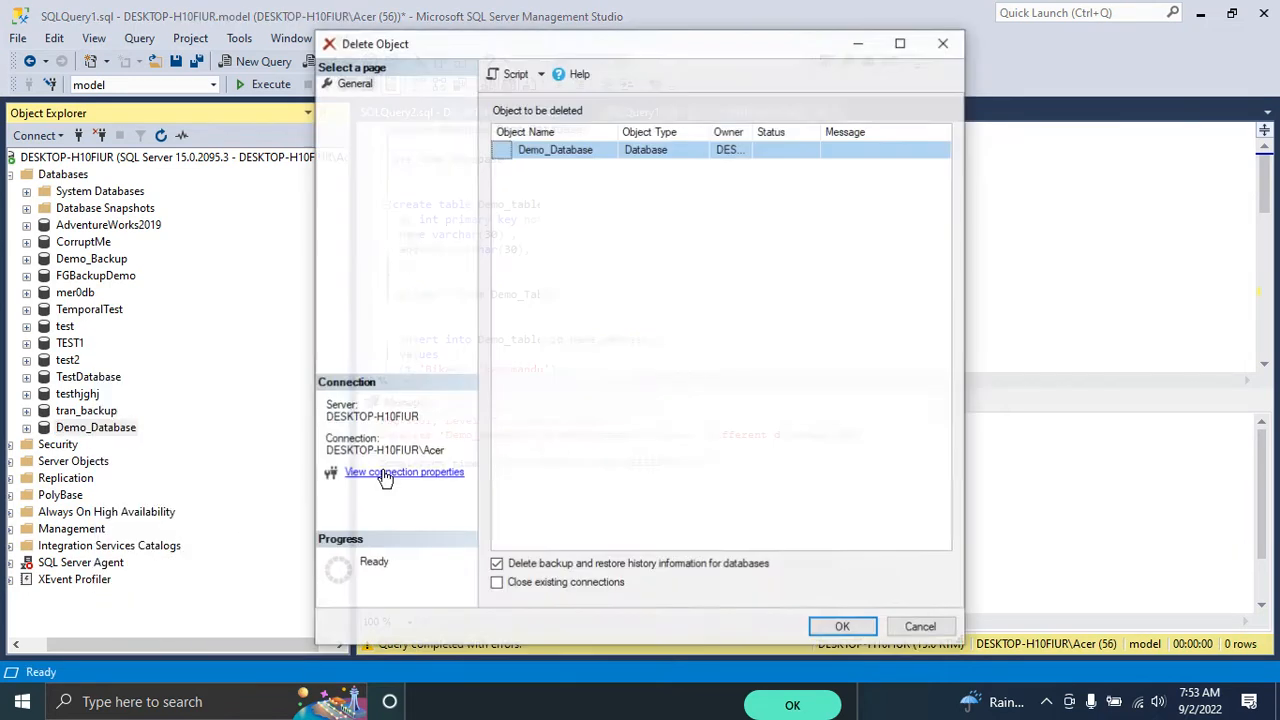
{"action": "left_click", "coordinate": [497, 581]}
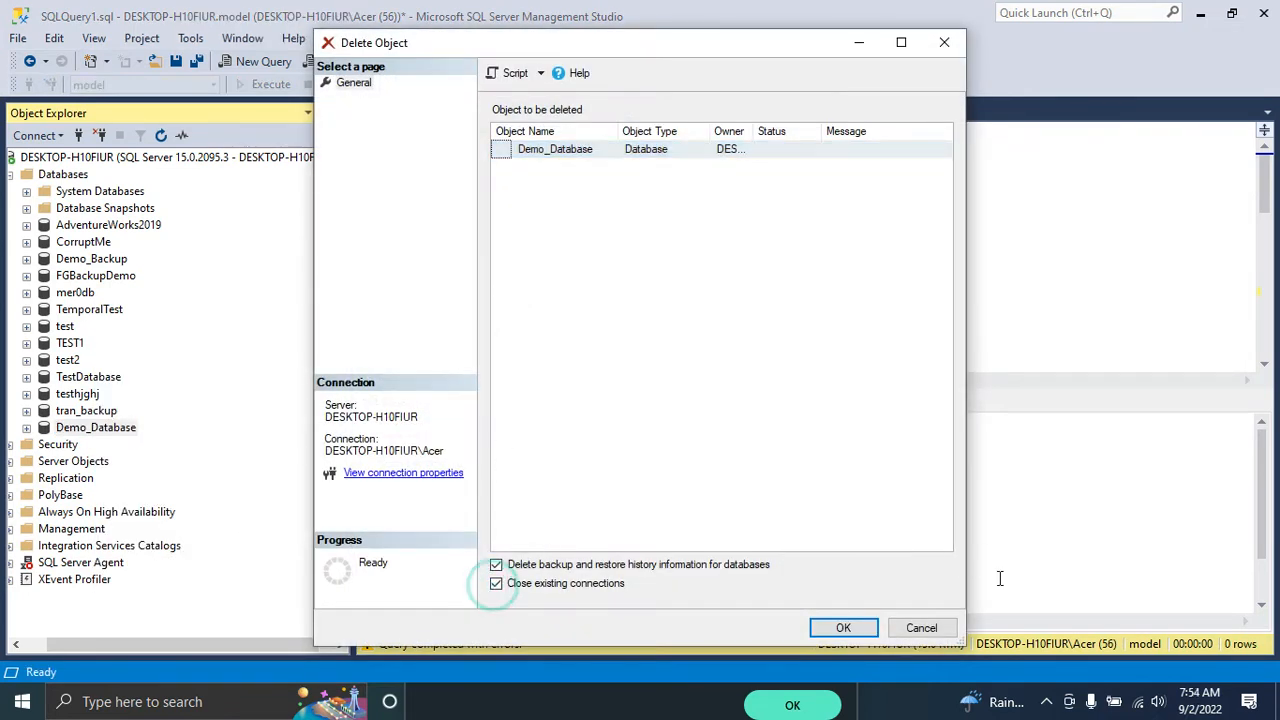
{"action": "left_click", "coordinate": [817, 627]}
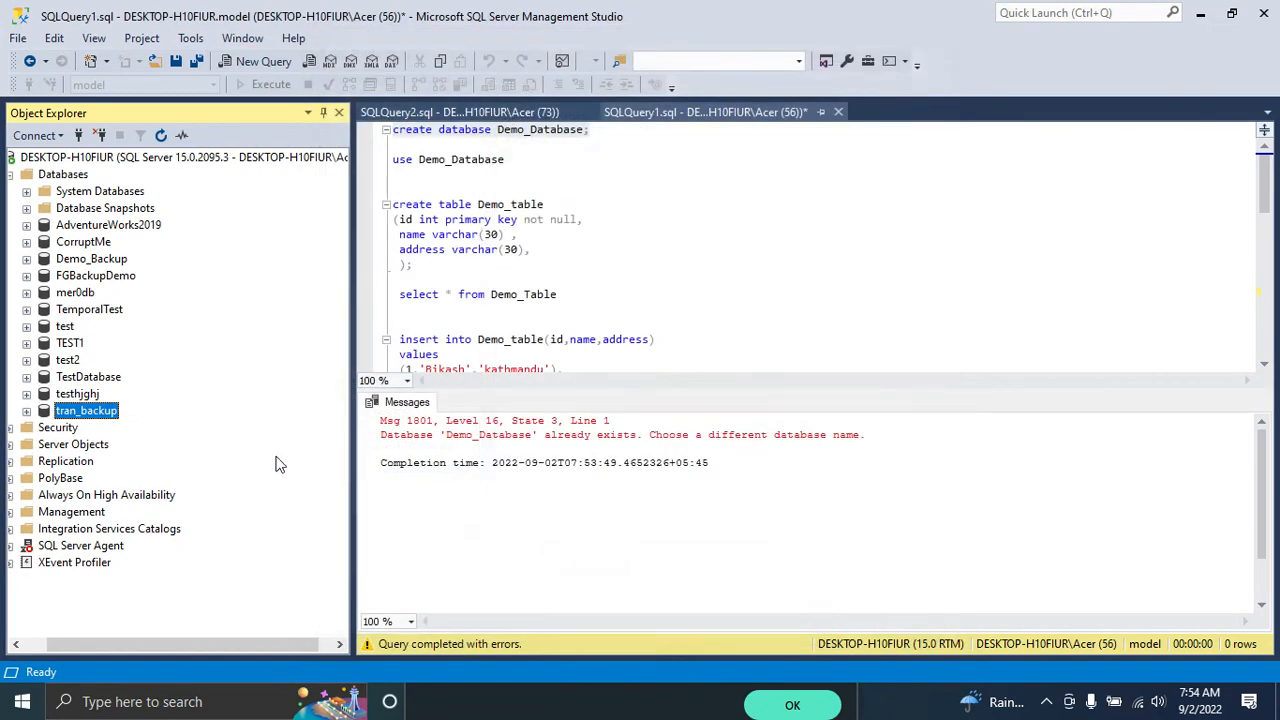
Run the create database statement for Demo_Database, and make it the active database with the use statement
{"action": "left_click_drag", "start_coordinate": [618, 128], "coordinate": [390, 129]}
{"action": "key", "text": "F5"}
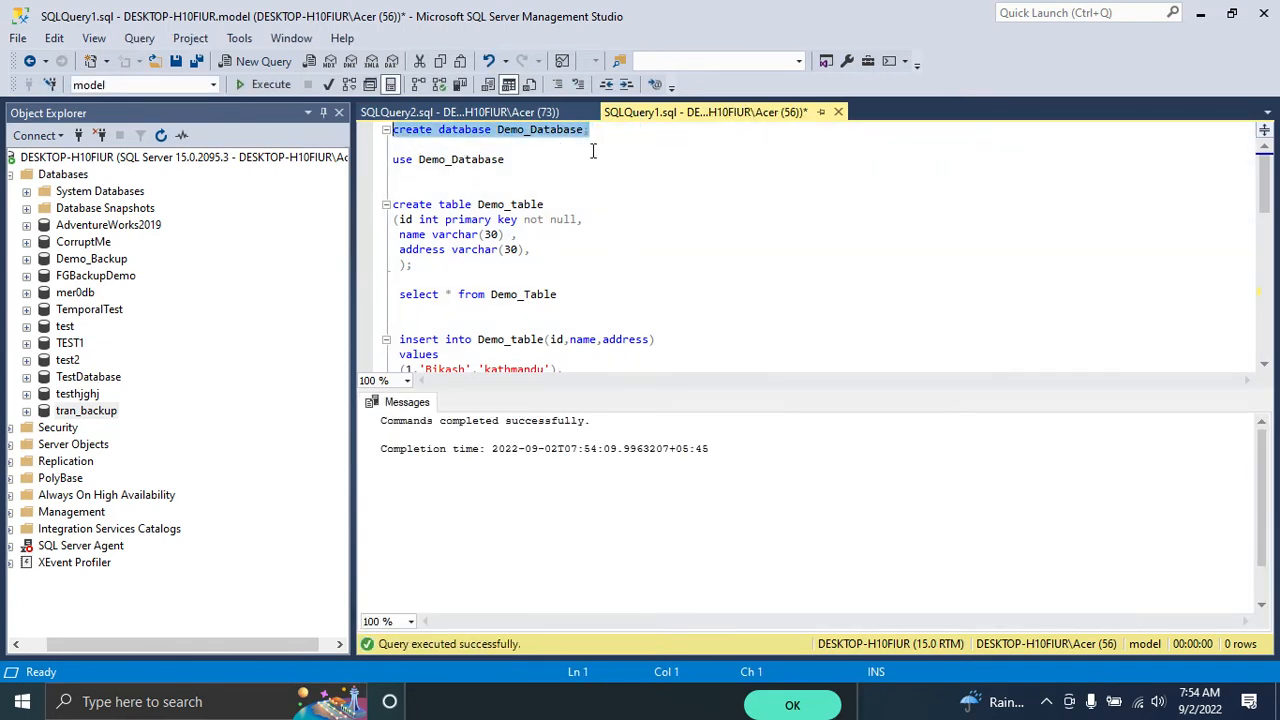
{"action": "left_click_drag", "start_coordinate": [508, 161], "coordinate": [366, 151]}
{"action": "key", "text": "F5"}
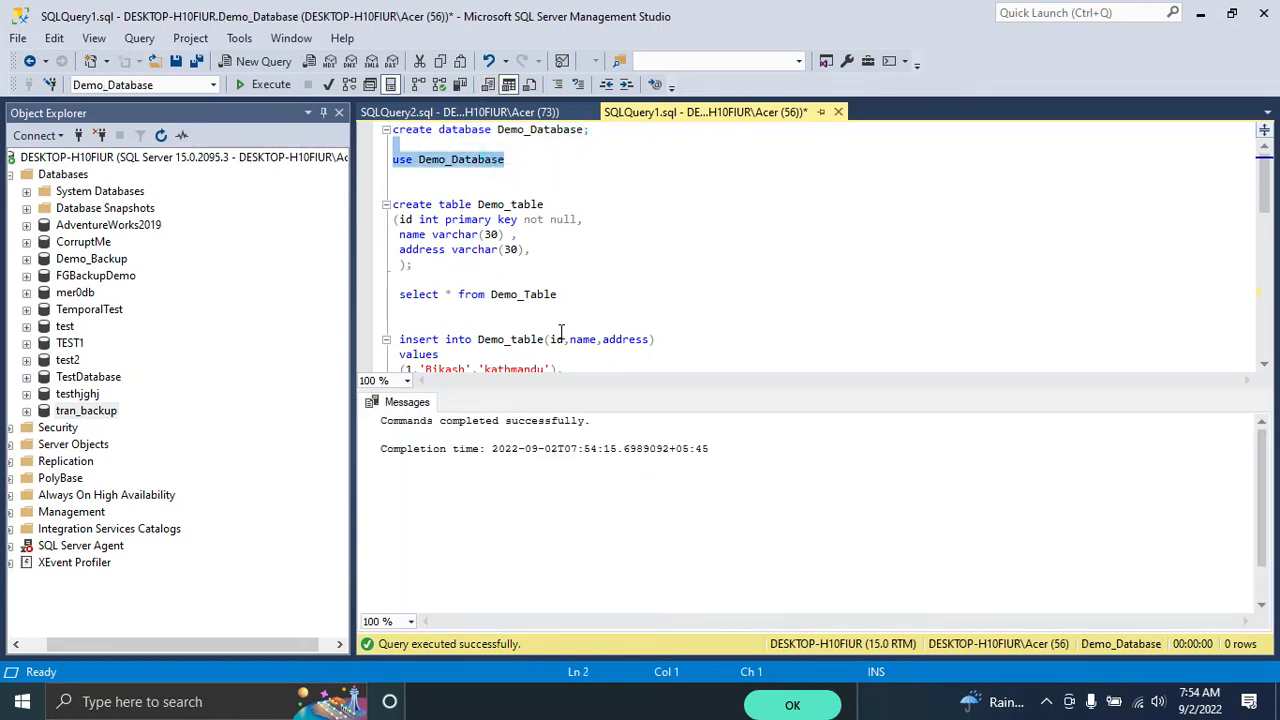
{"action": "left_click_drag", "start_coordinate": [418, 268], "coordinate": [370, 190]}
{"action": "key", "text": "ctrl+shift+e"}
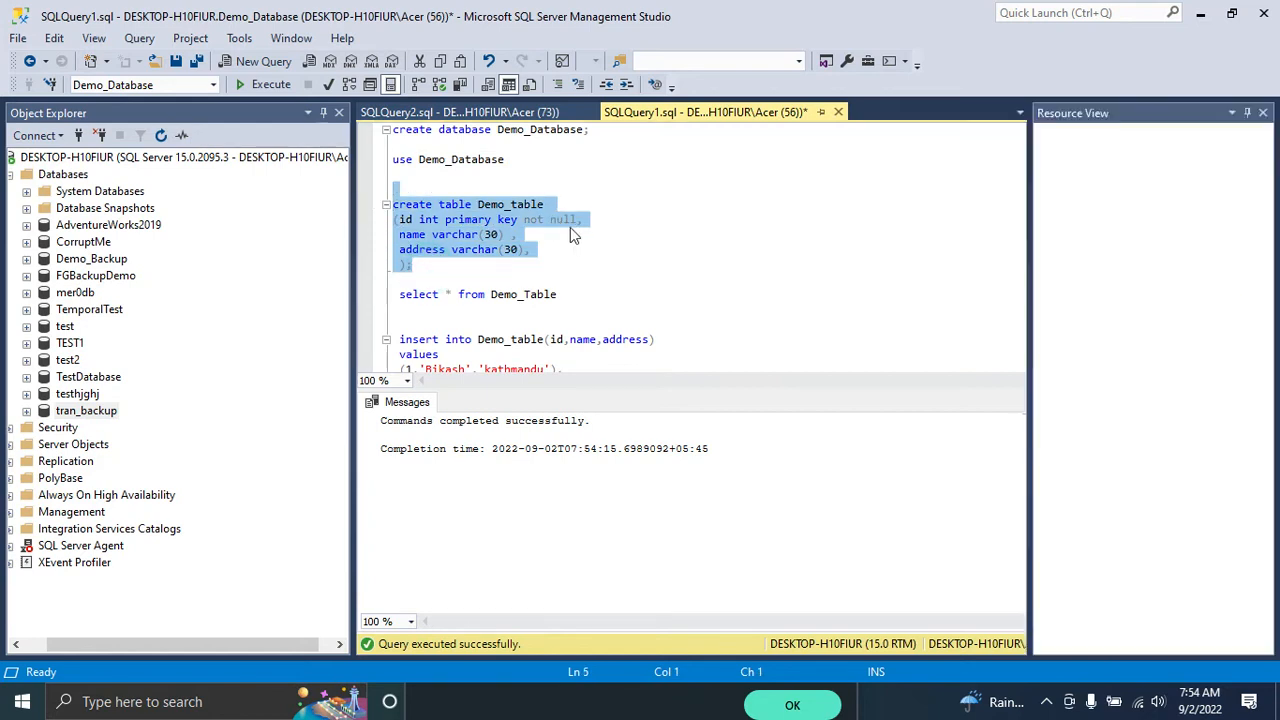
{"action": "key", "text": "ctrl+e"}
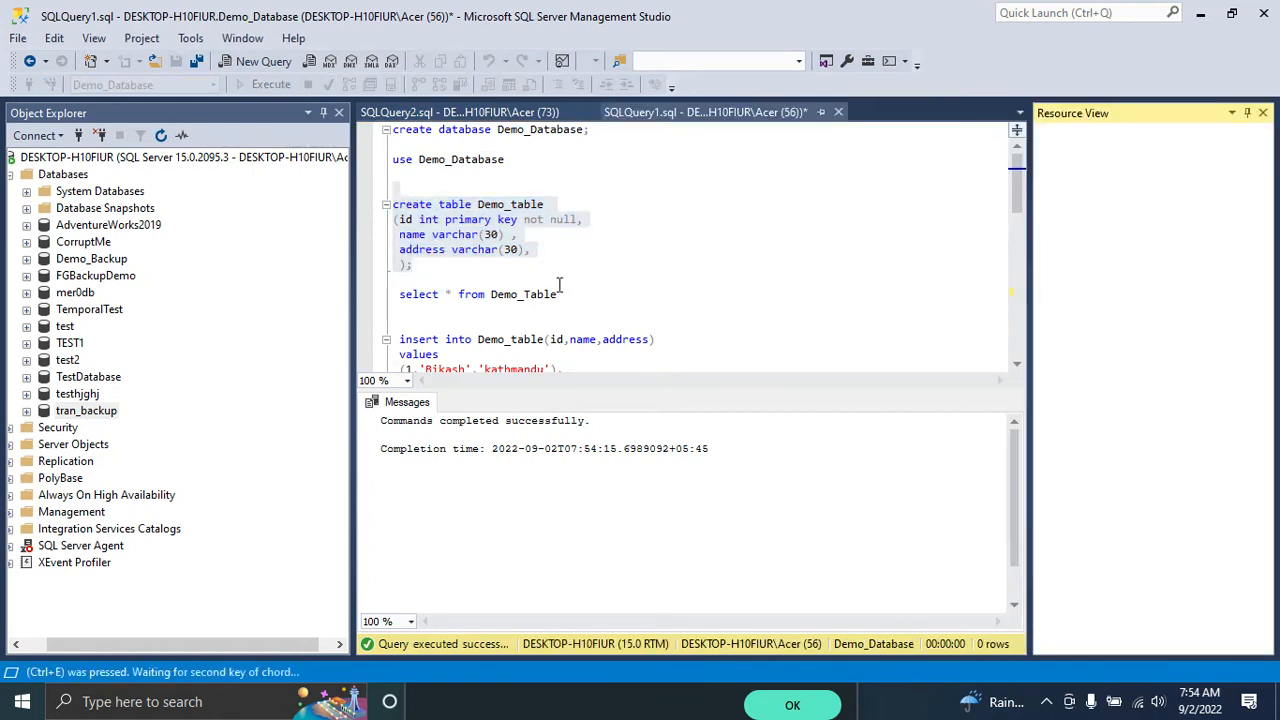
{"action": "left_click", "coordinate": [538, 231]}
{"action": "mouse_move", "coordinate": [428, 267]}
{"action": "left_mouse_down"}
{"action": "mouse_move", "coordinate": [401, 219]}
{"action": "mouse_move", "coordinate": [399, 249]}
{"action": "mouse_move", "coordinate": [425, 266]}
{"action": "left_mouse_up"}
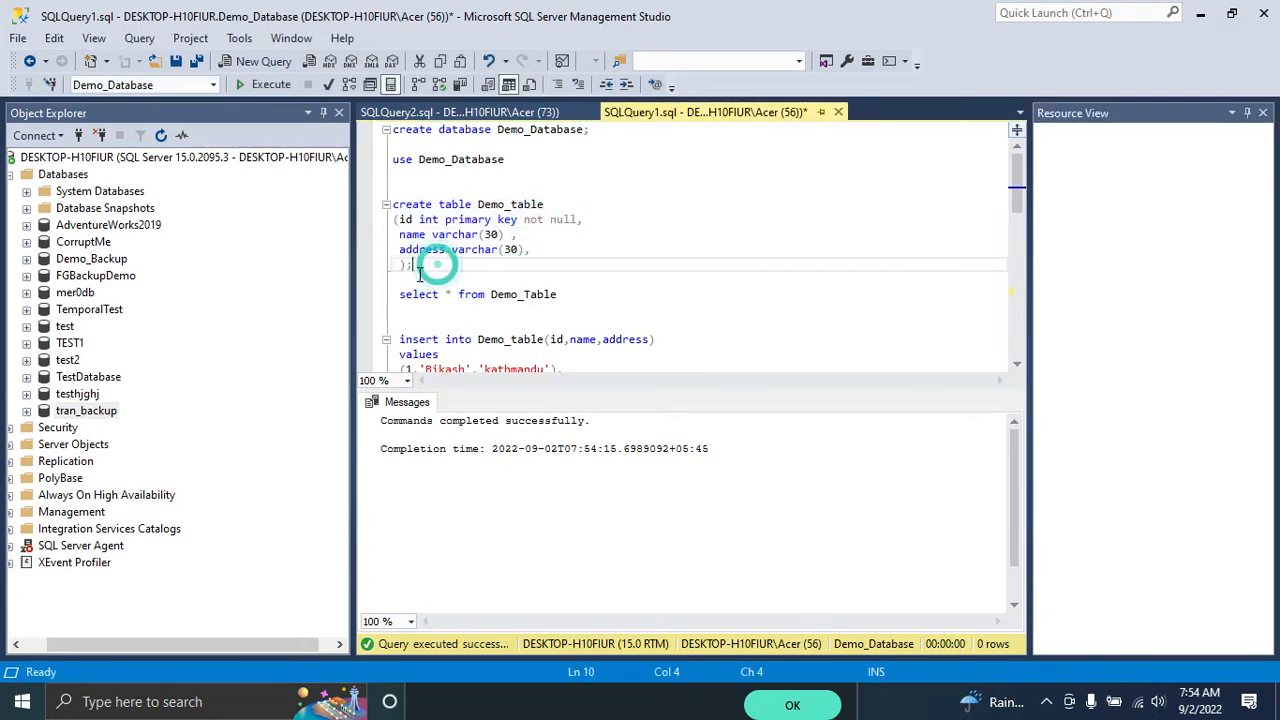
{"action": "right_click", "coordinate": [72, 175]}
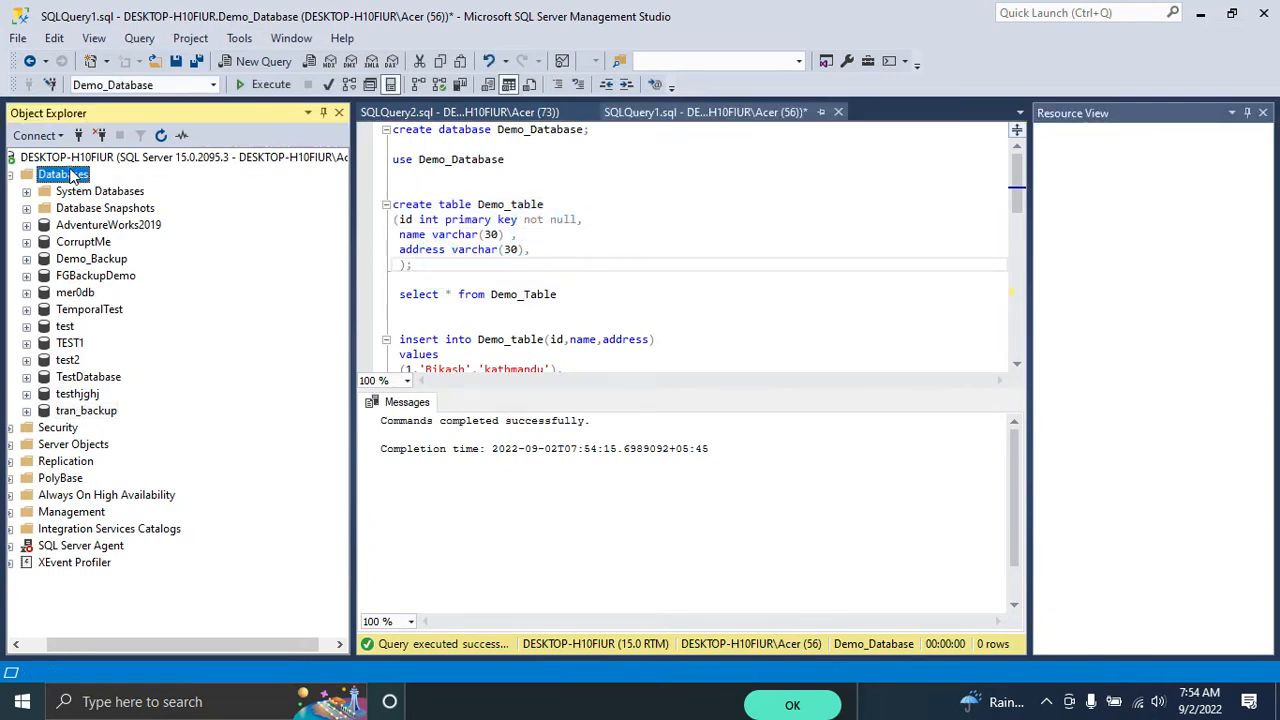
{"action": "left_click", "coordinate": [1263, 113]}
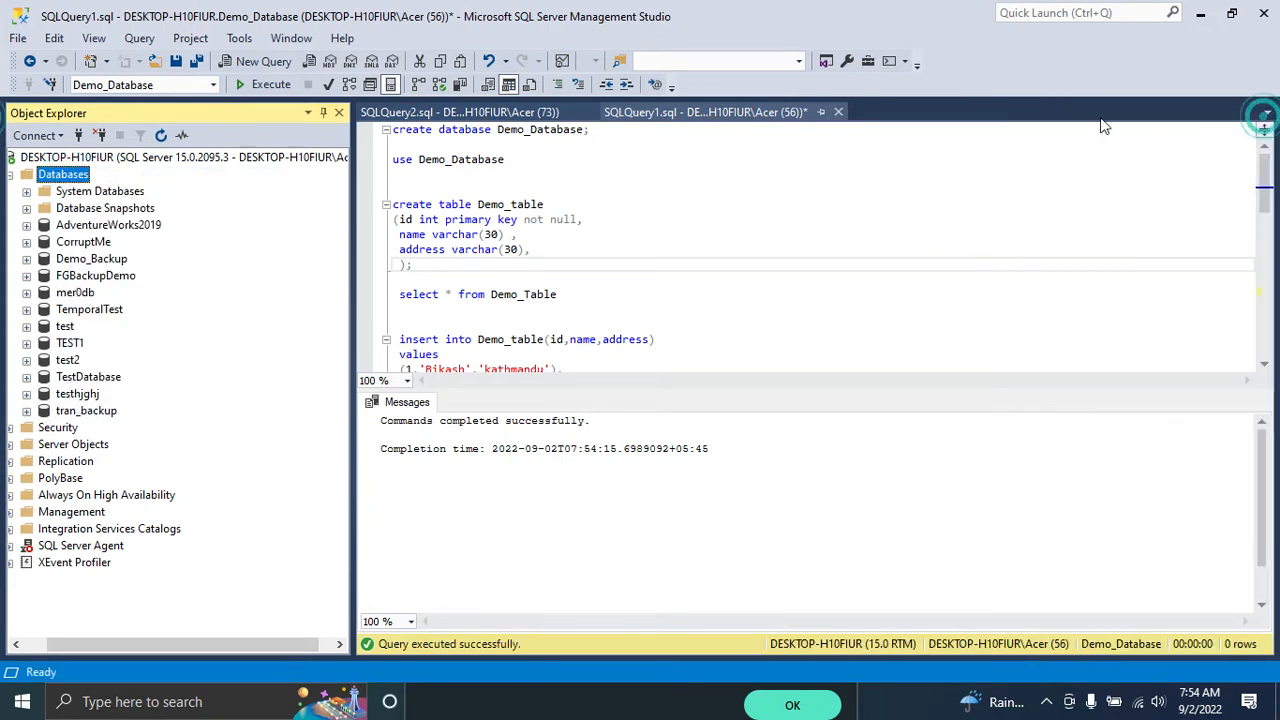
Refresh the server's database list and expand Demo_Database down to the contents of its Tables folder
{"action": "right_click", "coordinate": [90, 175]}
{"action": "left_click", "coordinate": [145, 400]}
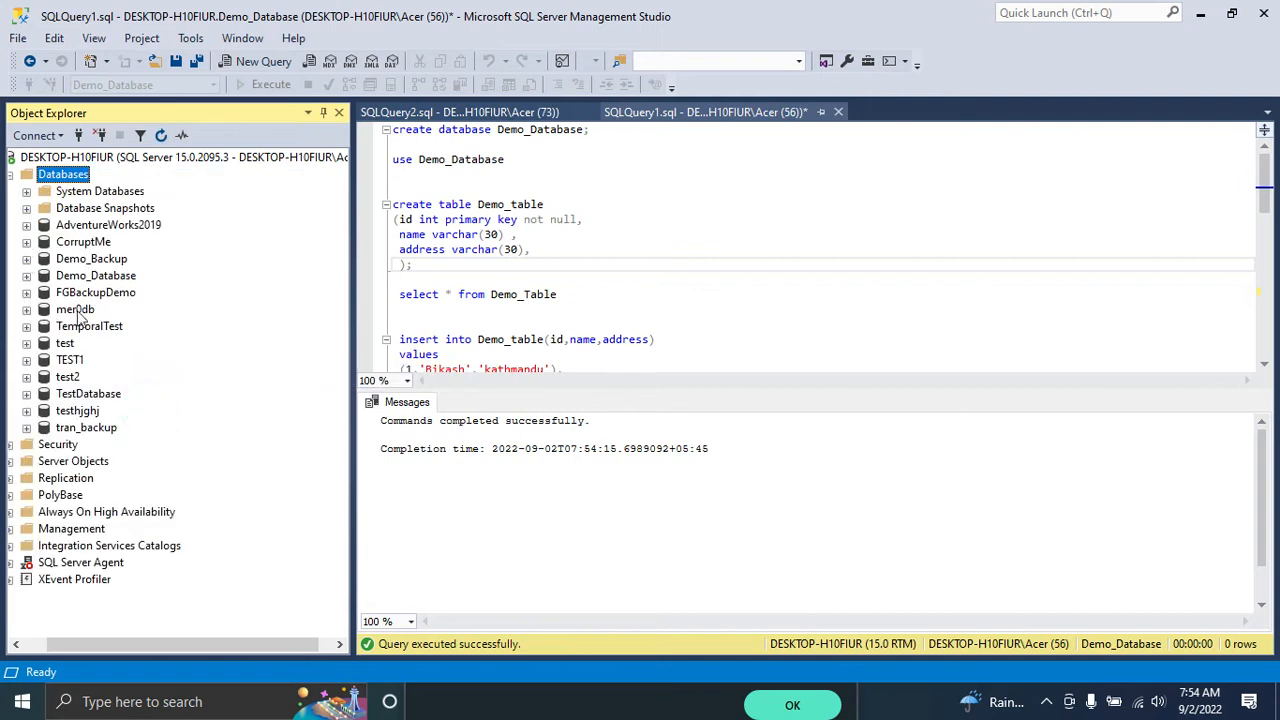
{"action": "left_click", "coordinate": [26, 275]}
{"action": "left_click", "coordinate": [44, 309]}
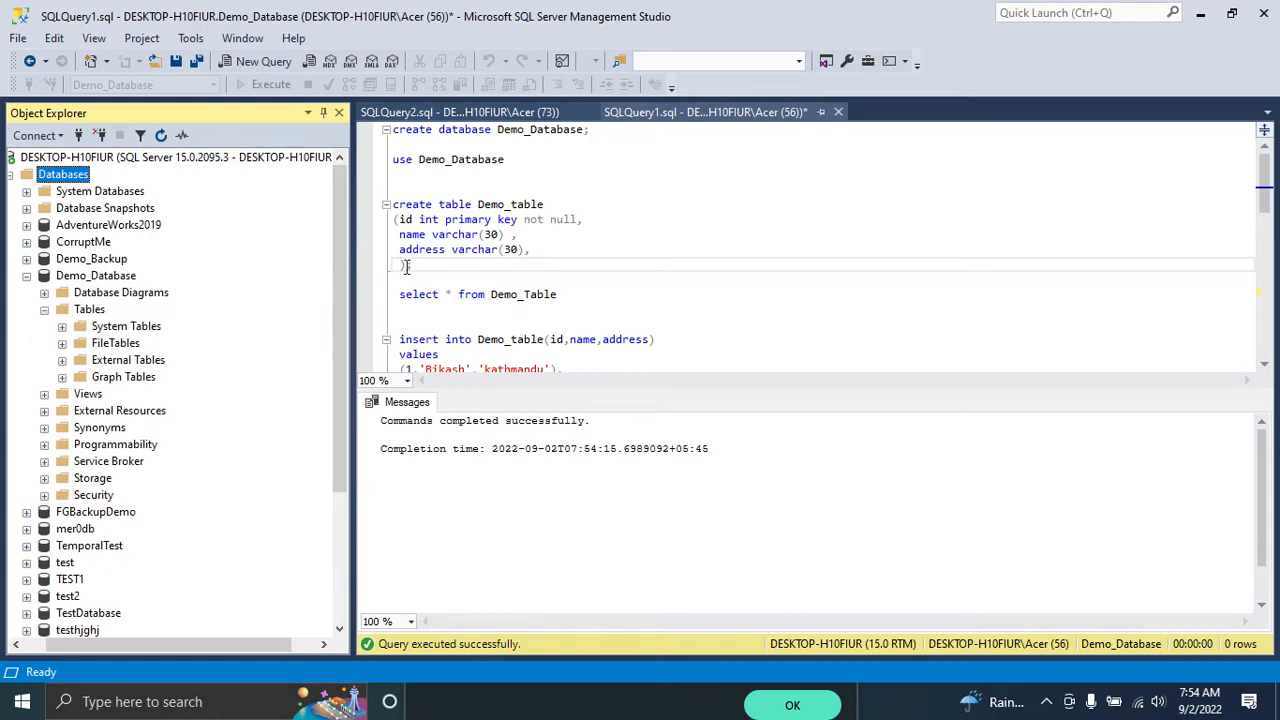
Run the create table statement for Demo_table with columns id int primary key, name varchar(30) and address varchar(30)
{"action": "left_click_drag", "start_coordinate": [408, 276], "coordinate": [380, 205]}
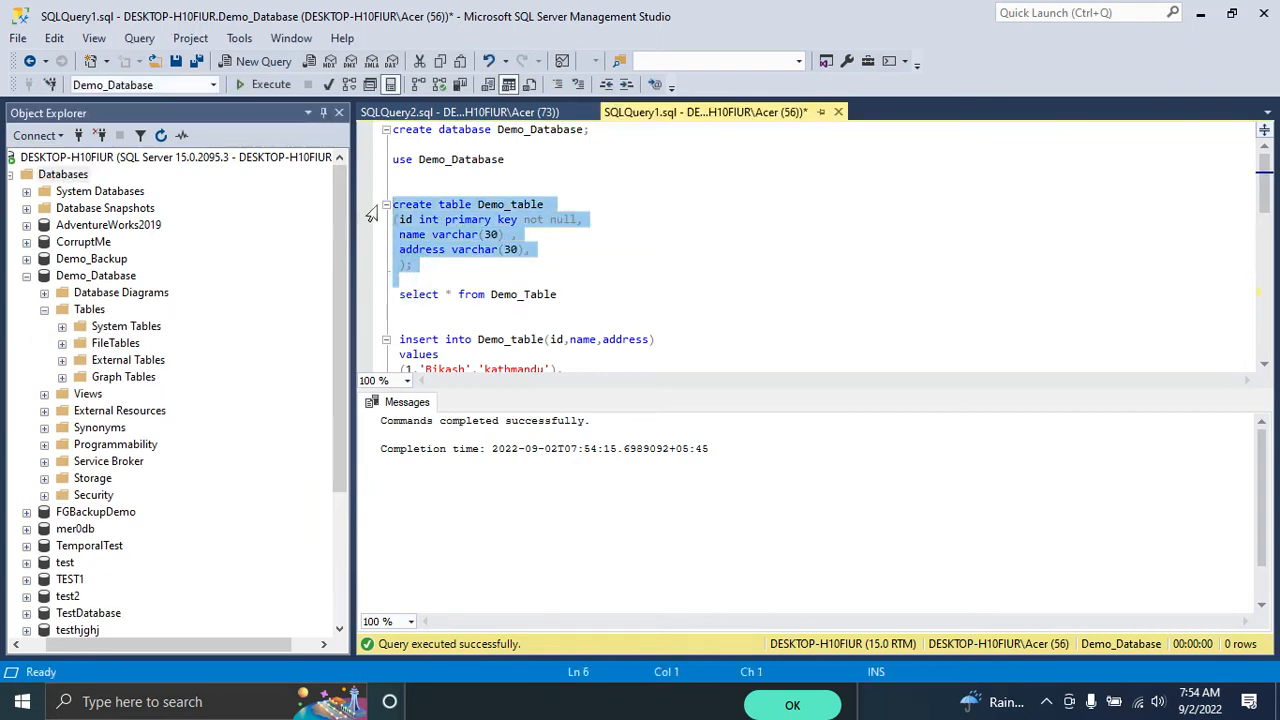
{"action": "key", "text": "ctrl+e"}
{"action": "key", "text": "ctrl+e"}
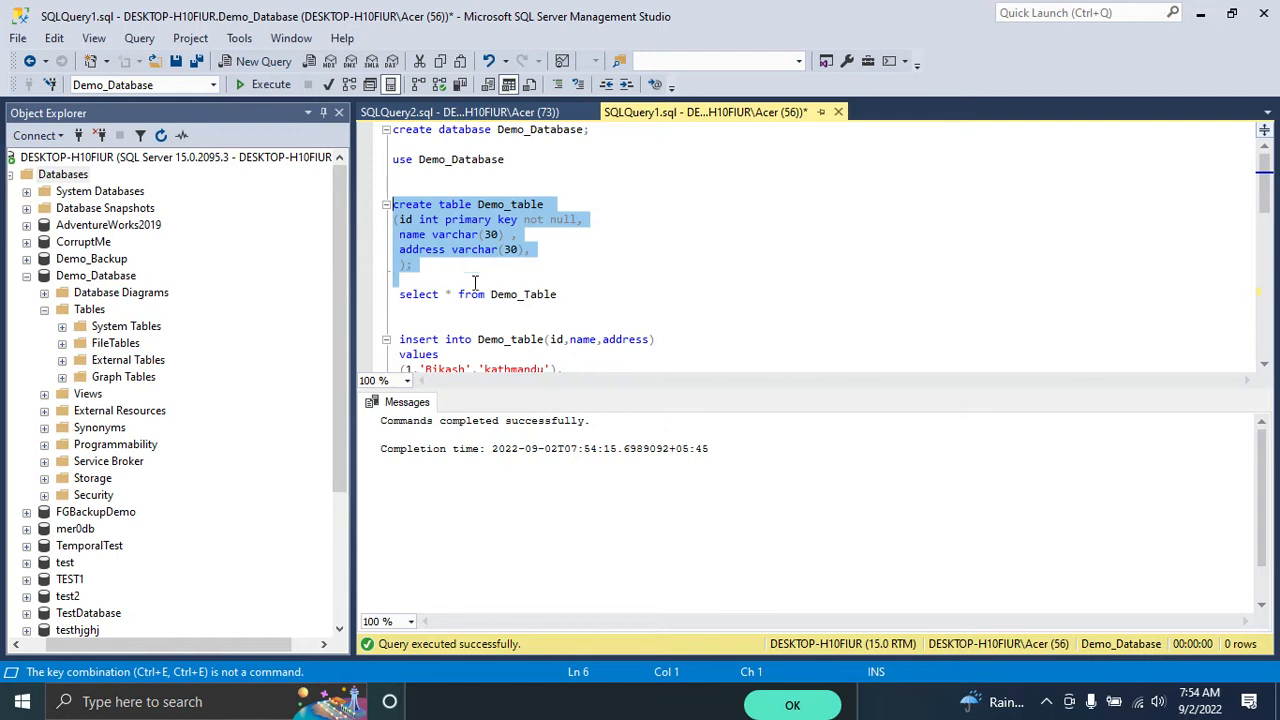
{"action": "left_click_drag", "start_coordinate": [440, 264], "coordinate": [388, 206]}
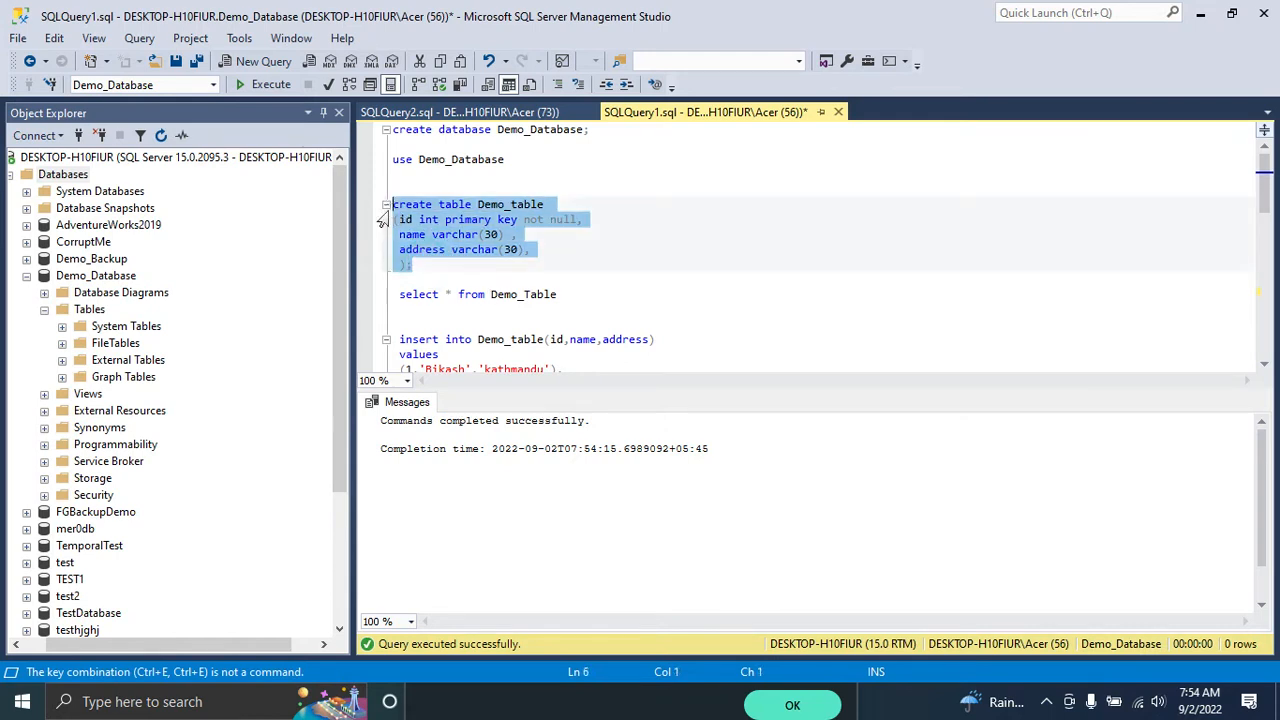
{"action": "key", "text": "F5"}
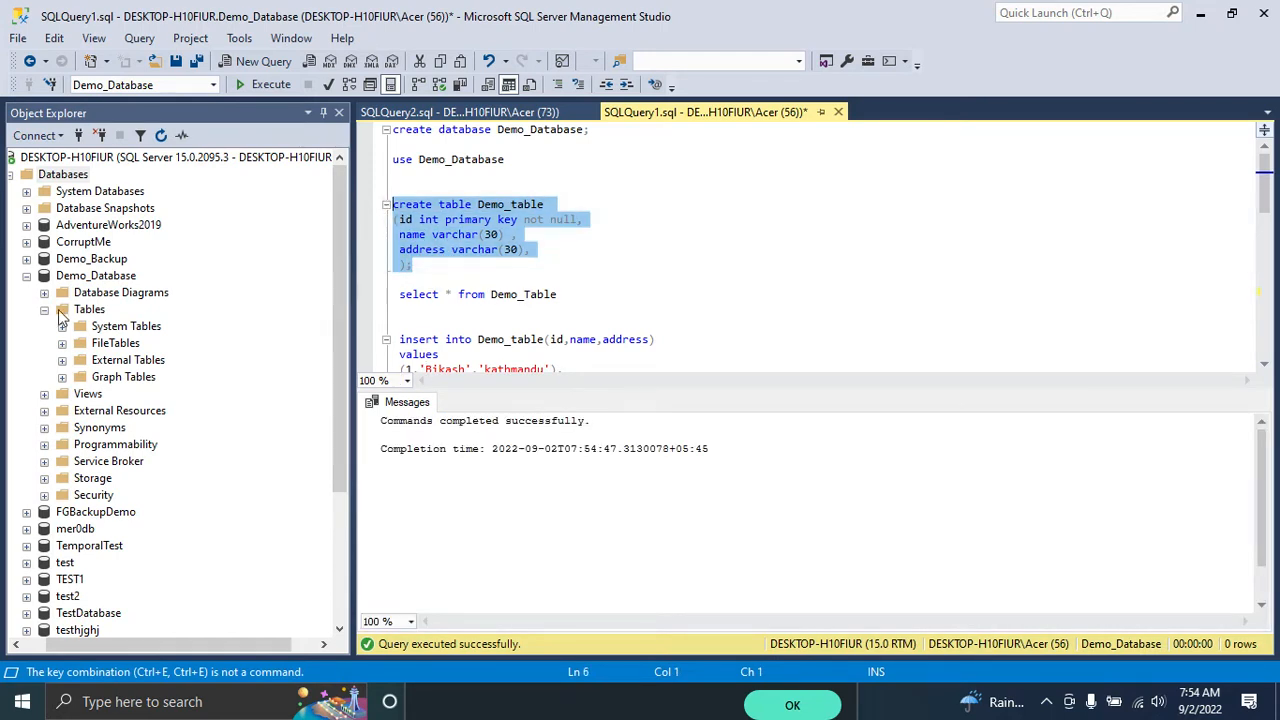
Refresh Demo_Database to list its tables, and query all rows of Demo_Table
{"action": "left_click", "coordinate": [92, 276]}
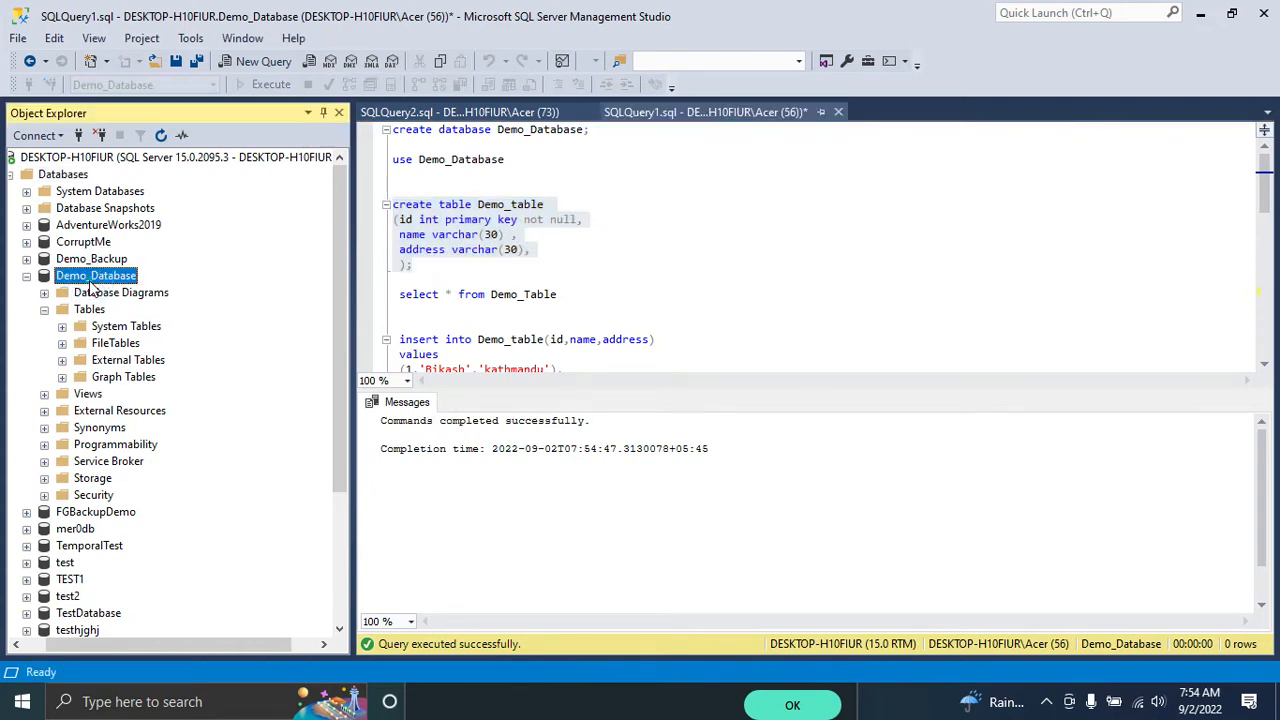
{"action": "right_click", "coordinate": [90, 278]}
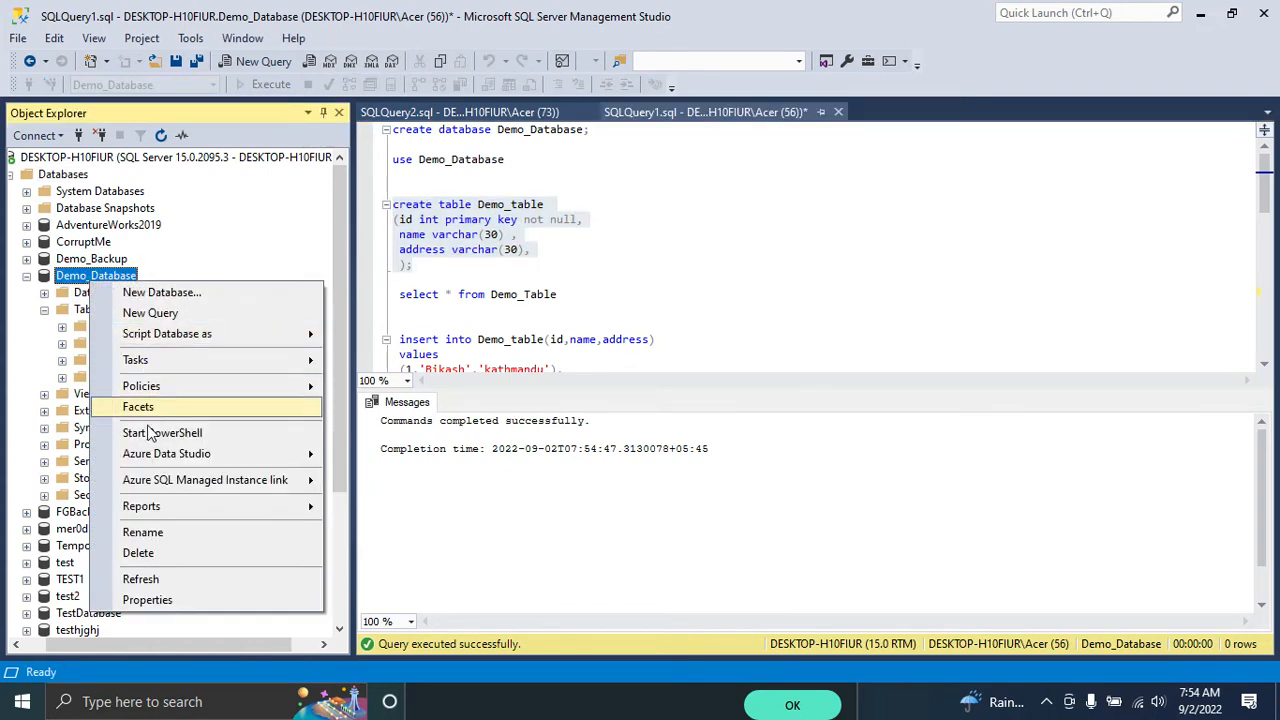
{"action": "left_click", "coordinate": [153, 580]}
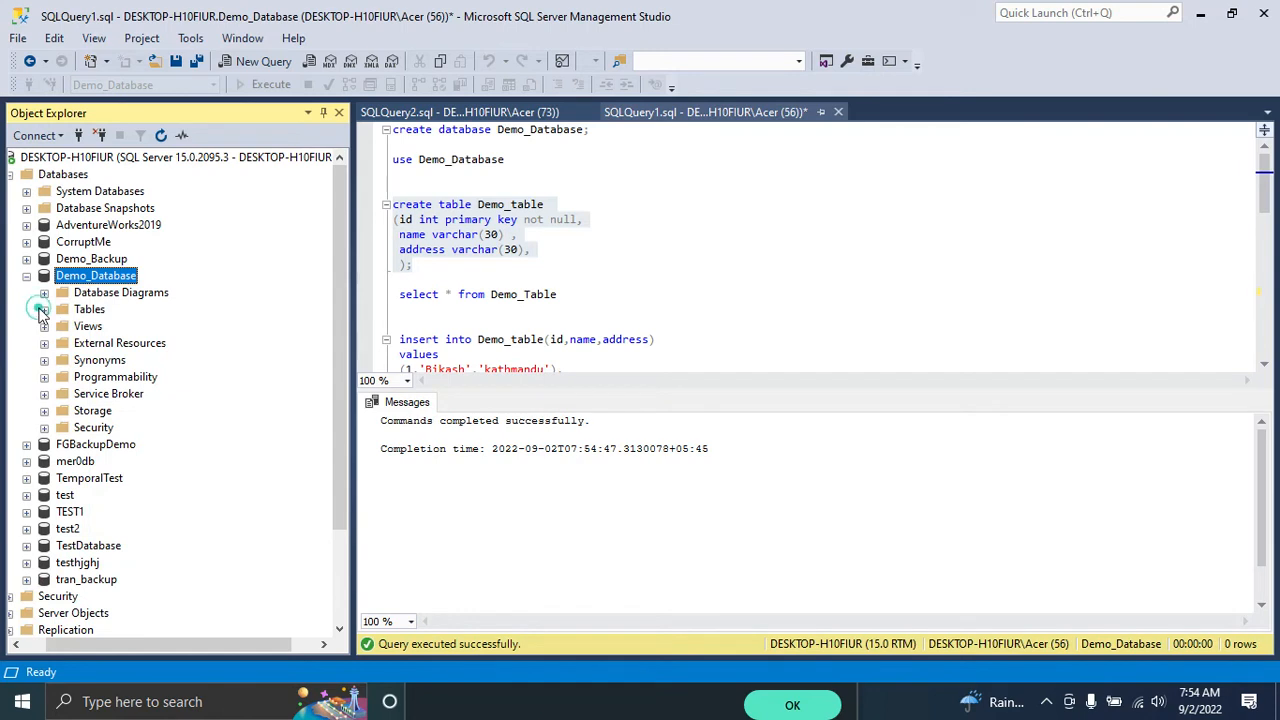
{"action": "left_click", "coordinate": [44, 310]}
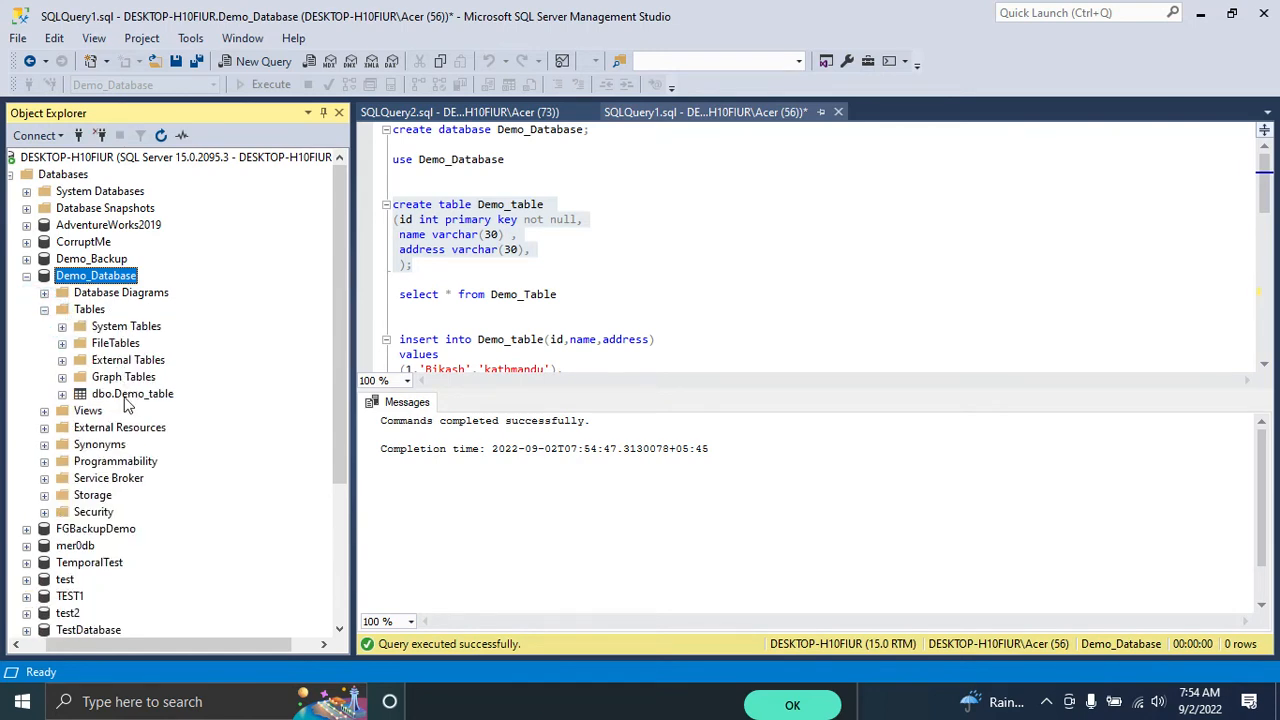
{"action": "left_click_drag", "start_coordinate": [571, 293], "coordinate": [381, 300]}
{"action": "key", "text": "F5"}
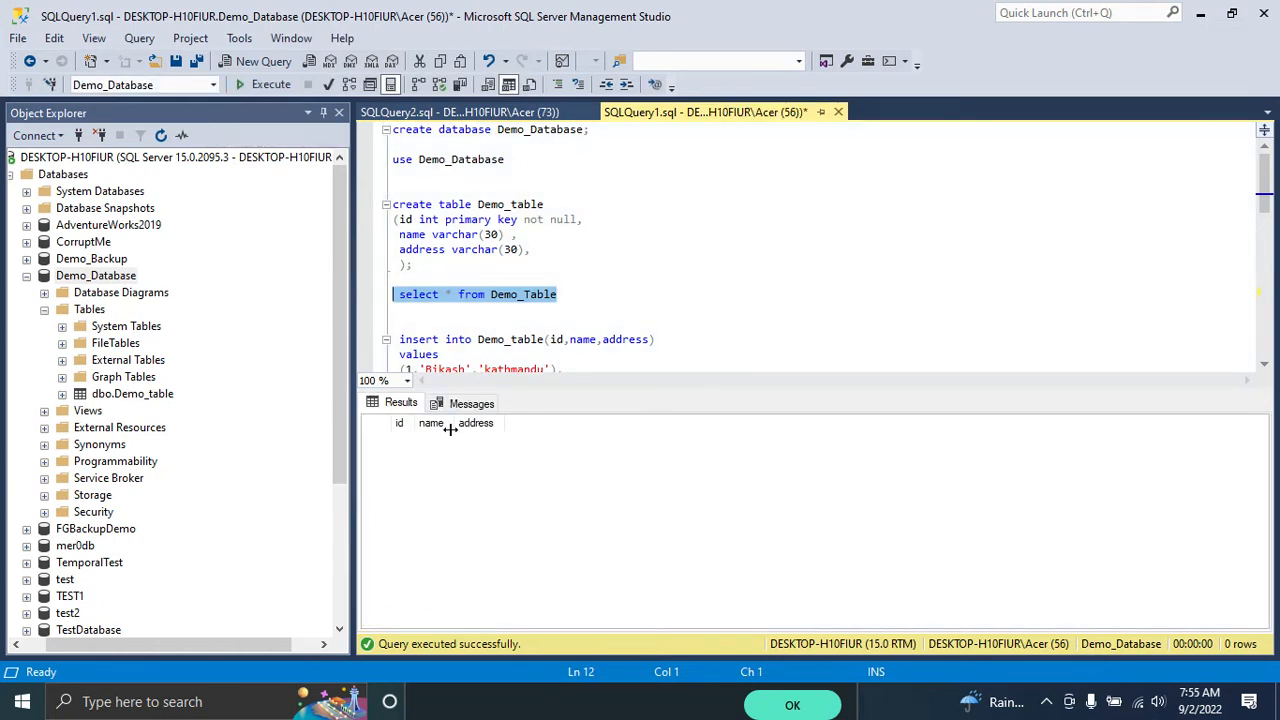
Insert the records with ids 1 and 2 into Demo_table and query the table's rows
{"action": "scroll", "coordinate": [498, 308], "scroll_direction": "down", "scroll_amount": 2}
{"action": "left_click_drag", "start_coordinate": [566, 310], "coordinate": [382, 249]}
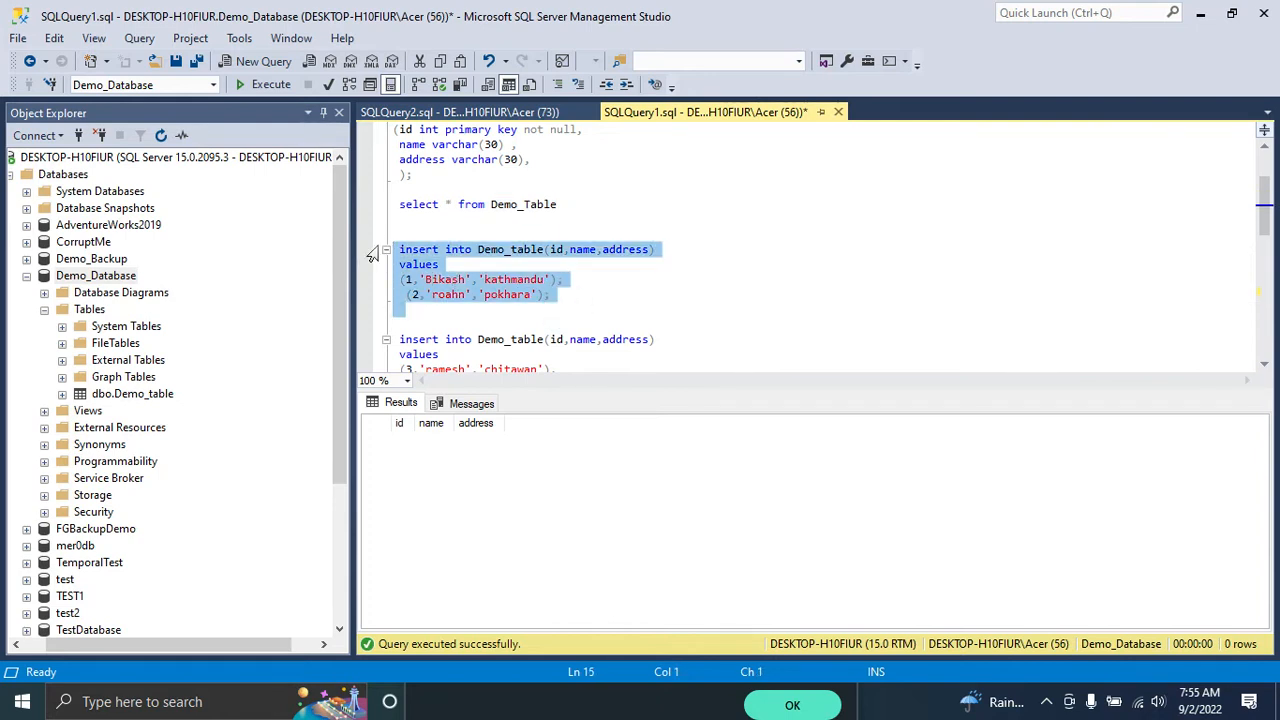
{"action": "key", "text": "F5"}
{"action": "left_click_drag", "start_coordinate": [580, 204], "coordinate": [383, 220]}
{"action": "key", "text": "F5"}
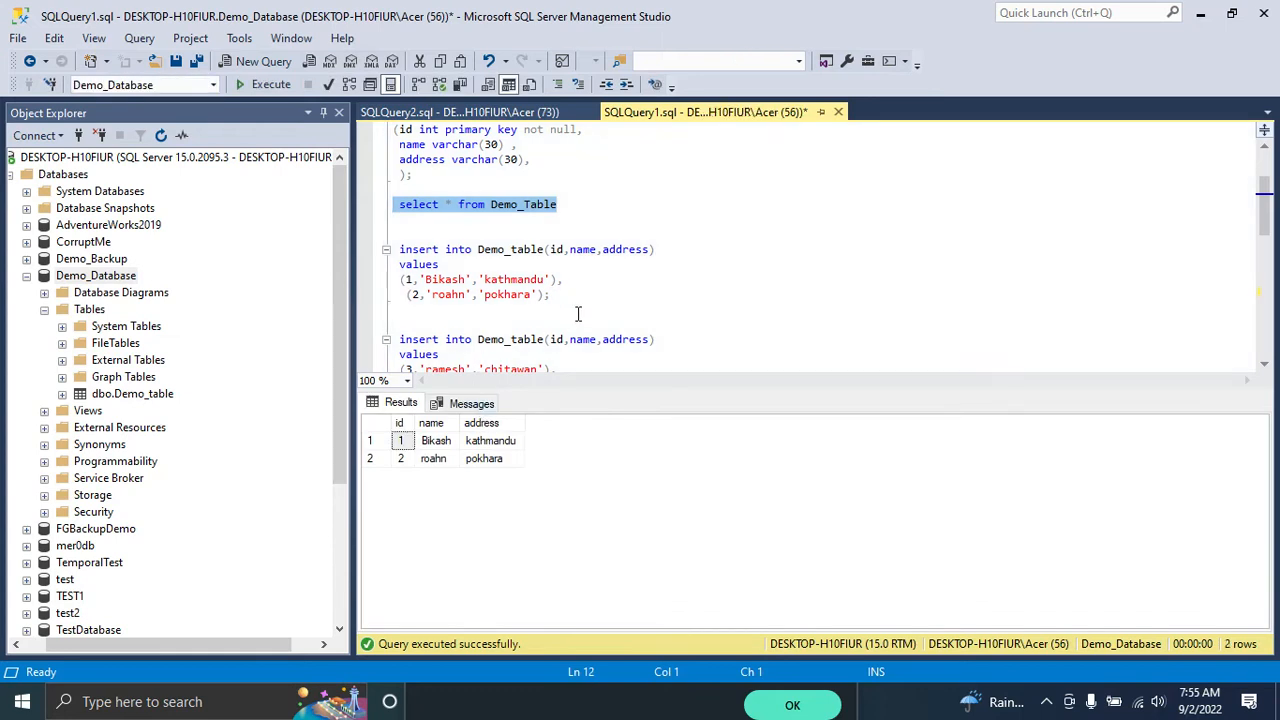
Run the remaining three insert statements for ids 3 to 8, and select all rows from Demo_Table again
{"action": "scroll", "coordinate": [435, 277], "scroll_direction": "down", "scroll_amount": 2}
{"action": "left_click_drag", "start_coordinate": [405, 251], "coordinate": [519, 290]}
{"action": "key", "text": "F5"}
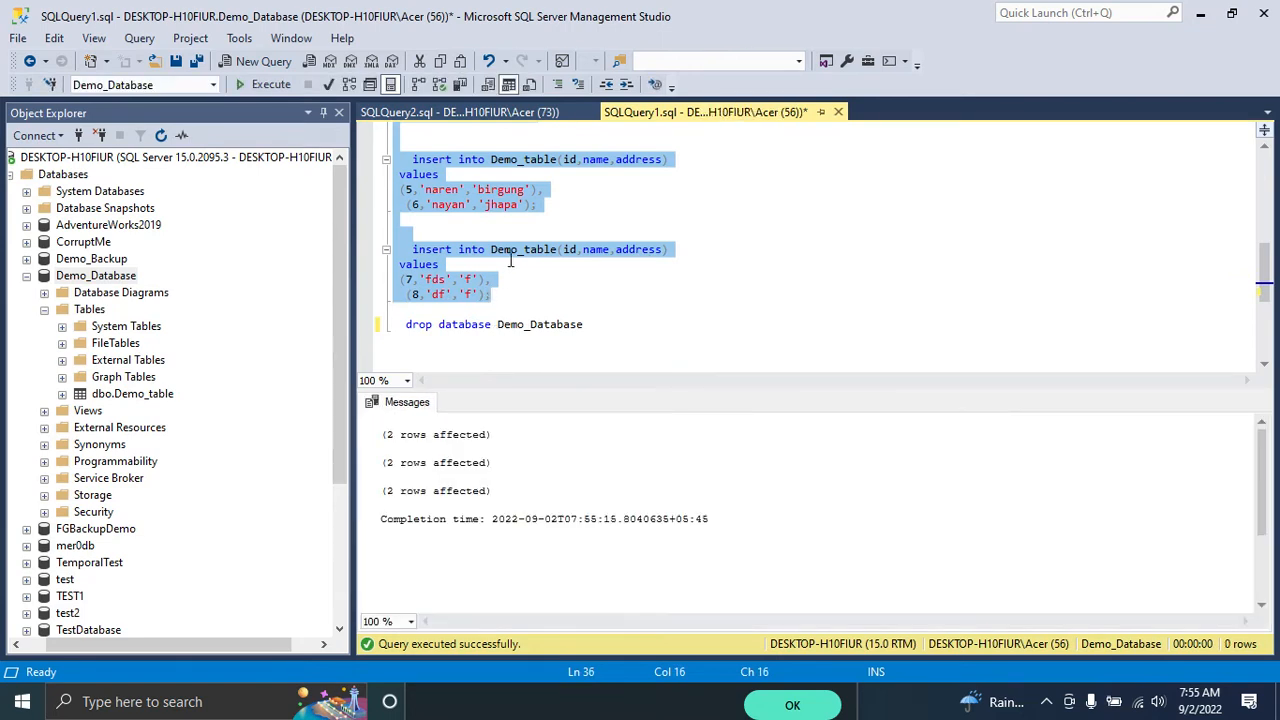
{"action": "scroll", "coordinate": [510, 260], "scroll_direction": "up", "scroll_amount": 8}
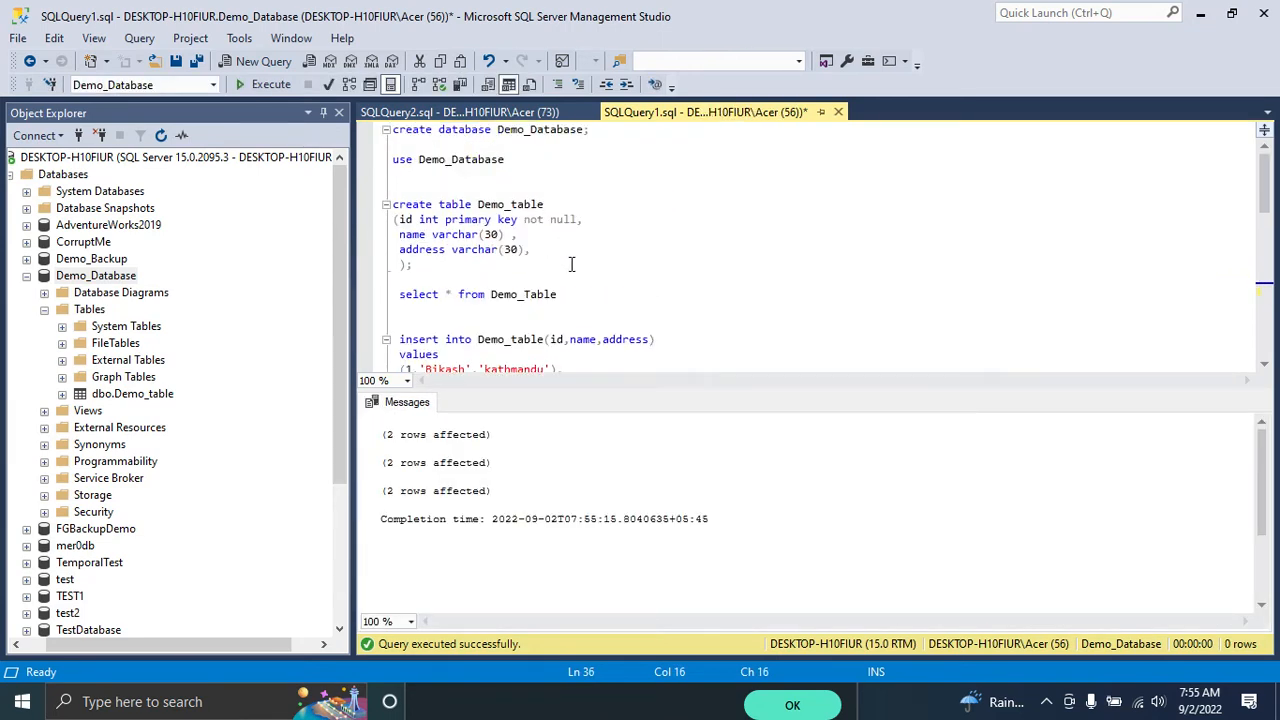
{"action": "left_click_drag", "start_coordinate": [567, 297], "coordinate": [375, 297]}
{"action": "key", "text": "F5"}
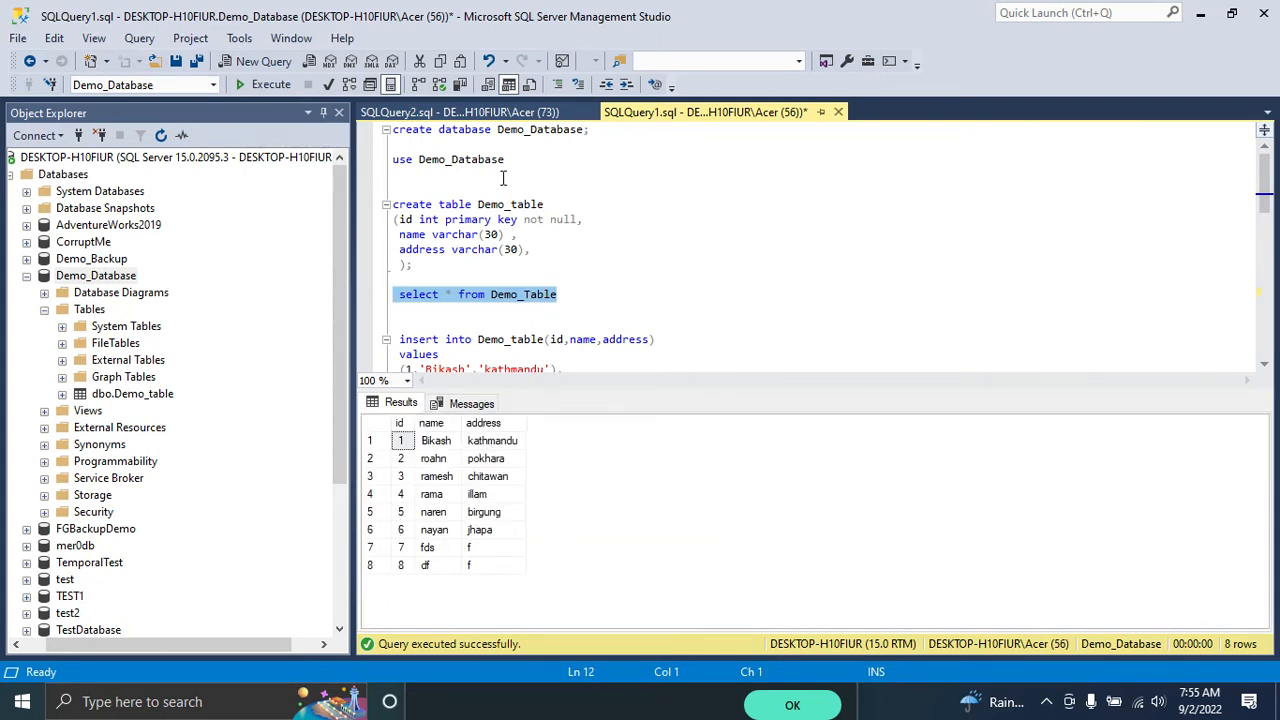
{"action": "left_click", "coordinate": [601, 266]}
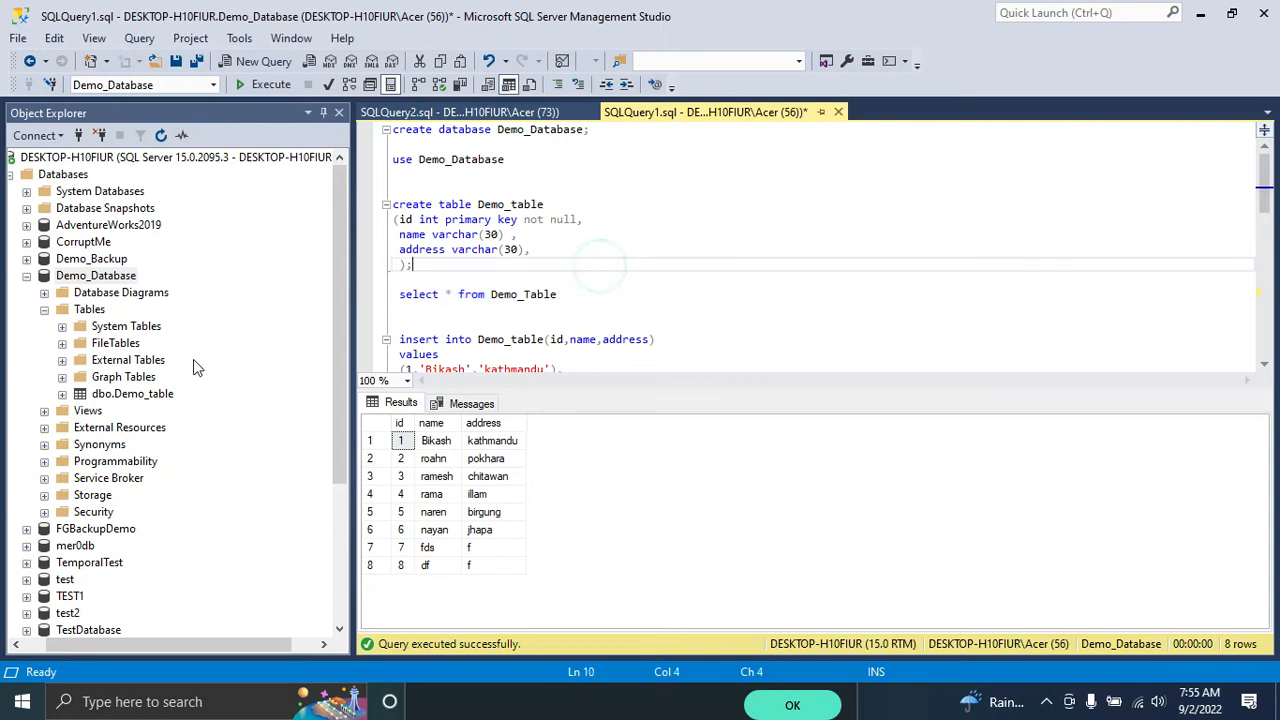
{"action": "scroll", "coordinate": [538, 293], "scroll_direction": "down", "scroll_amount": 4}
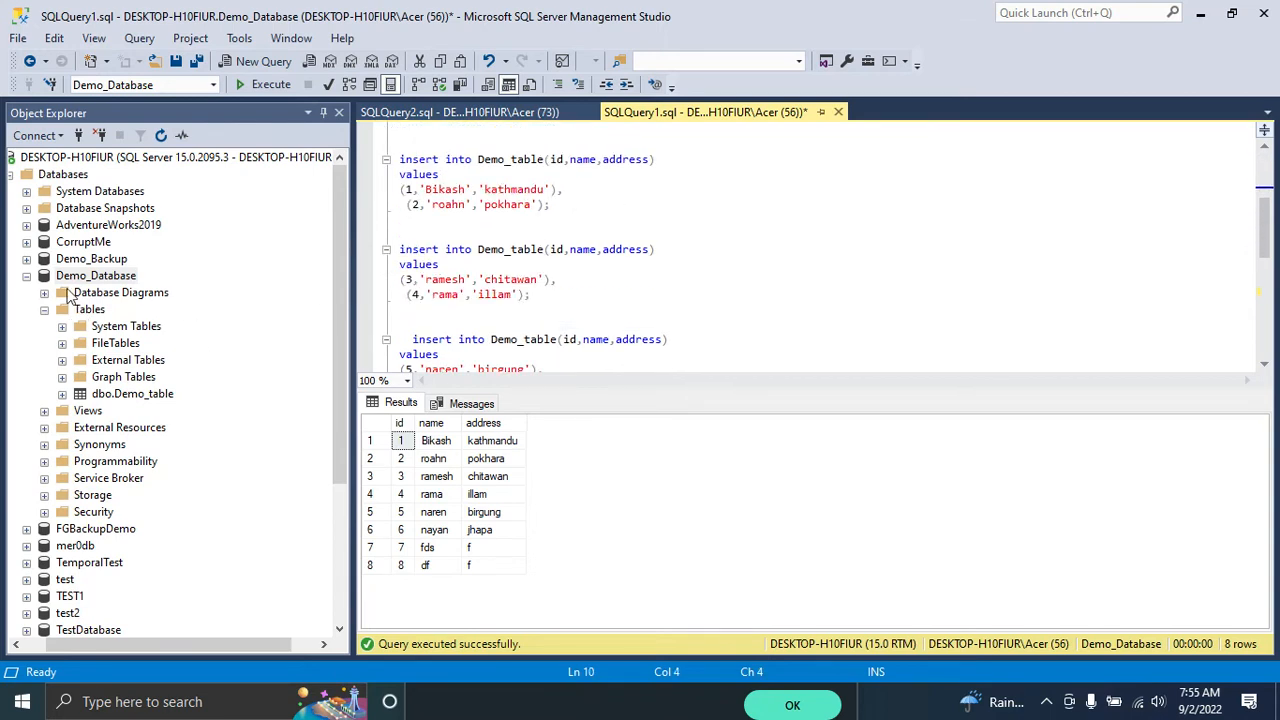
Collapse Demo_Database in the object tree and open its Back Up task
{"action": "left_click", "coordinate": [24, 281]}
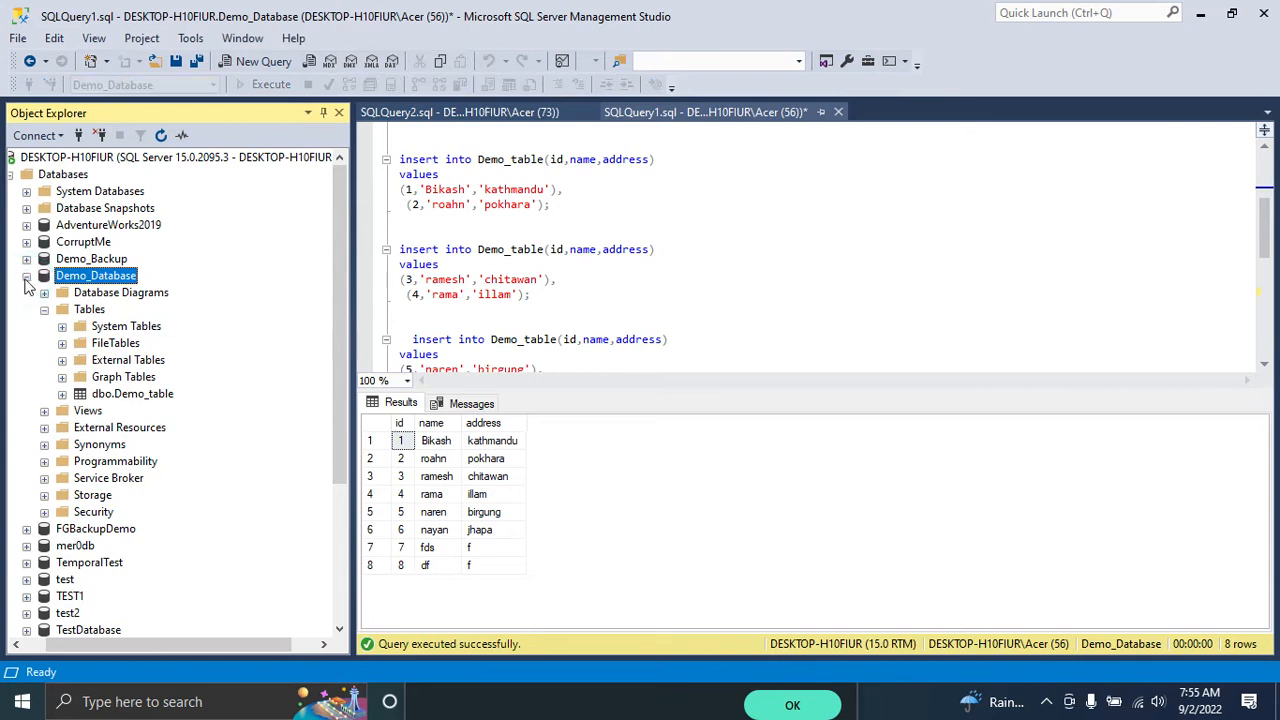
{"action": "left_click", "coordinate": [27, 277]}
{"action": "right_click", "coordinate": [94, 279]}
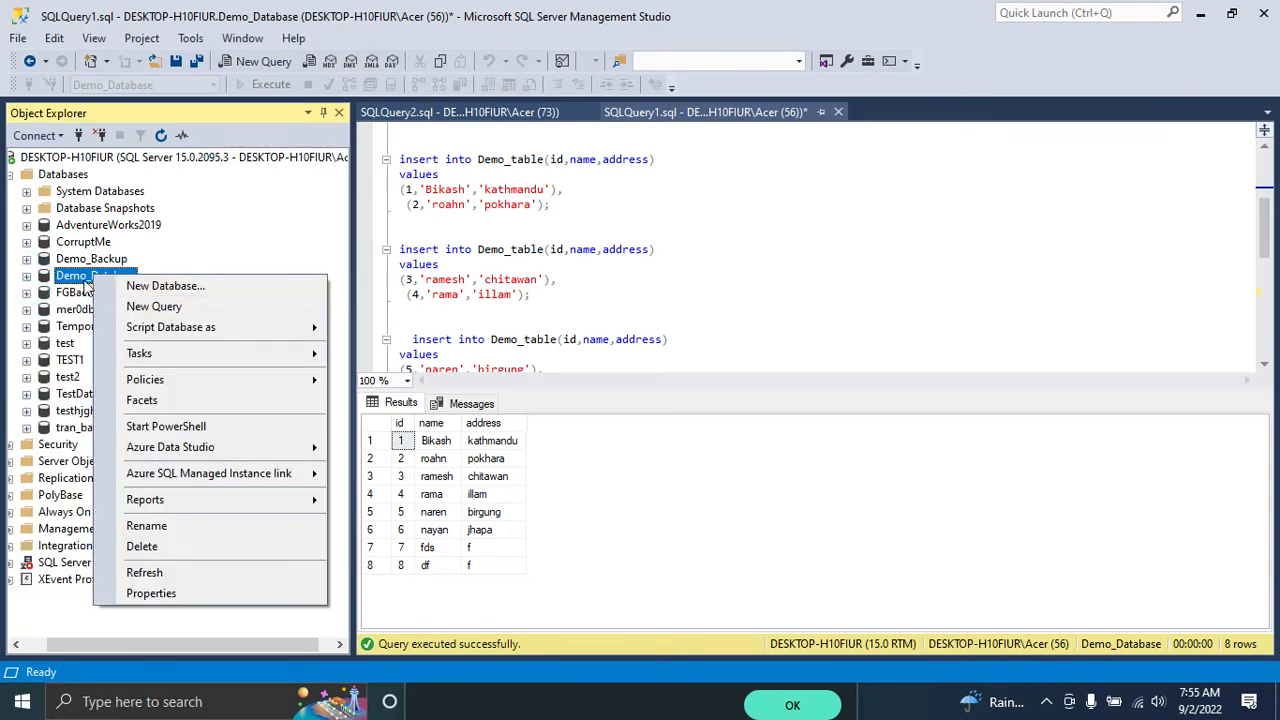
{"action": "mouse_move", "coordinate": [167, 355]}
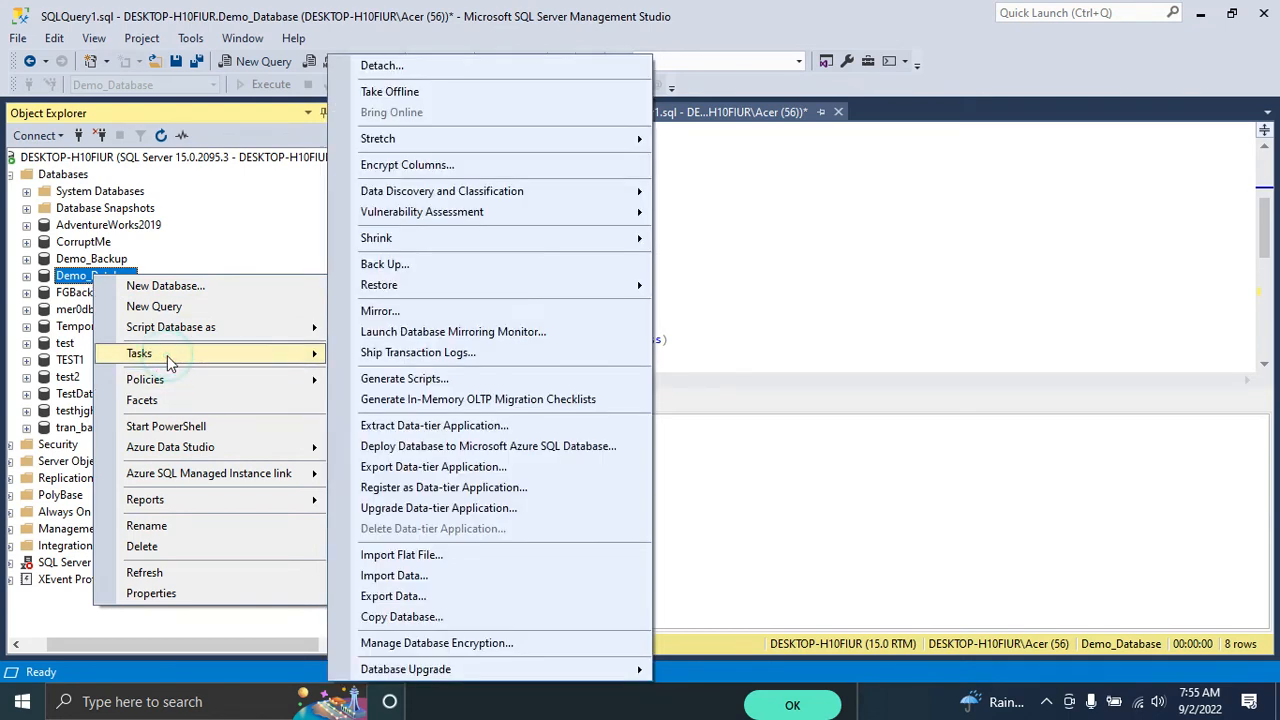
{"action": "left_click", "coordinate": [443, 264]}
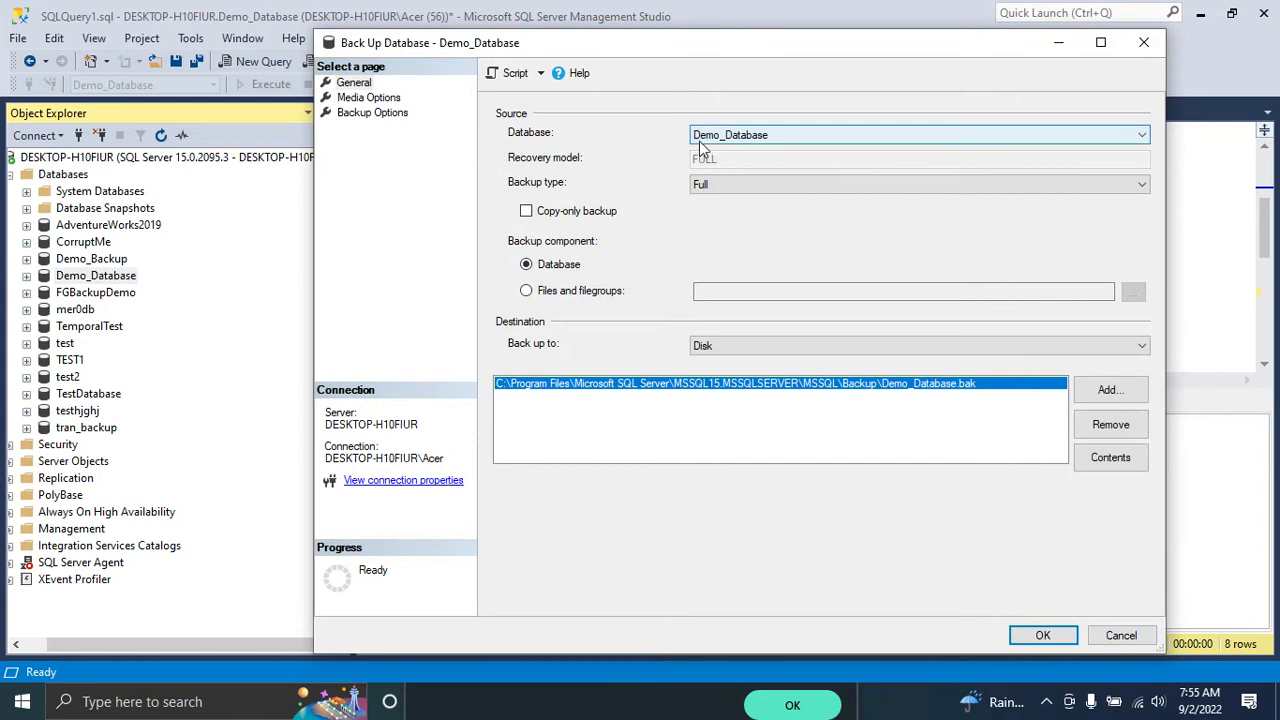
Choose Demo_Database as the backup source with backup type Full, leaving copy-only backup off
{"action": "left_click", "coordinate": [792, 135]}
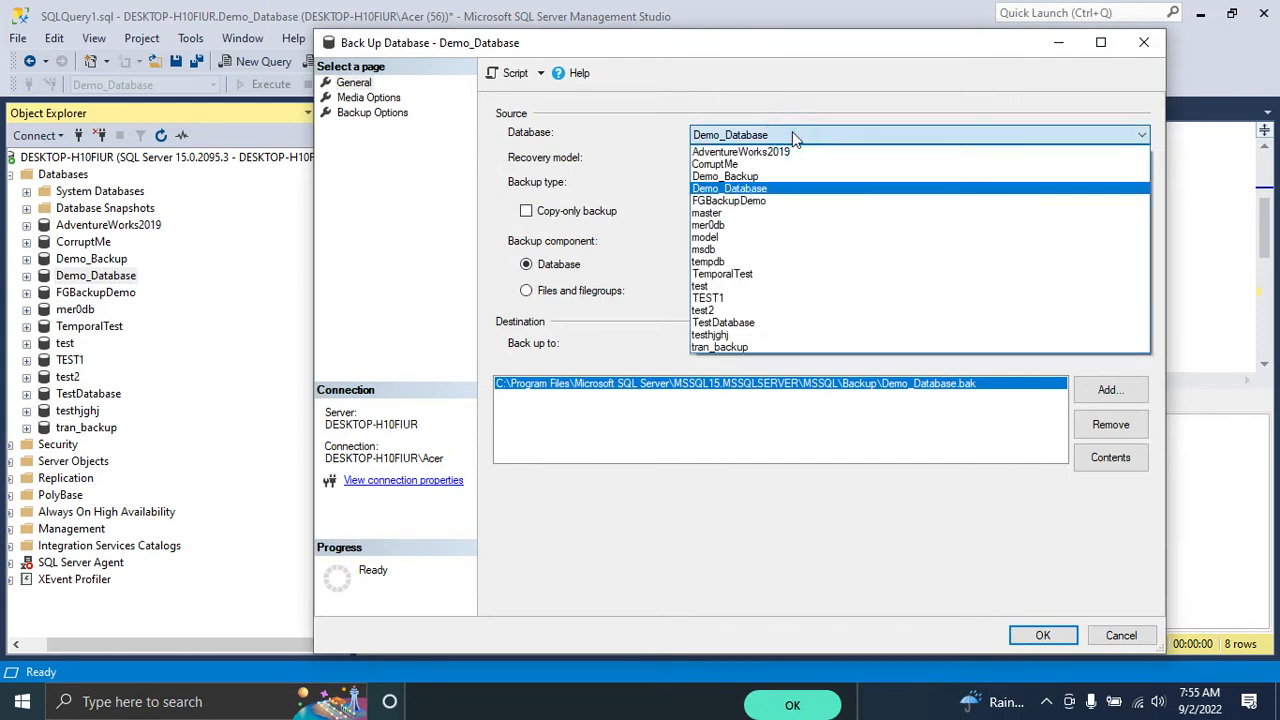
{"action": "left_click", "coordinate": [759, 190]}
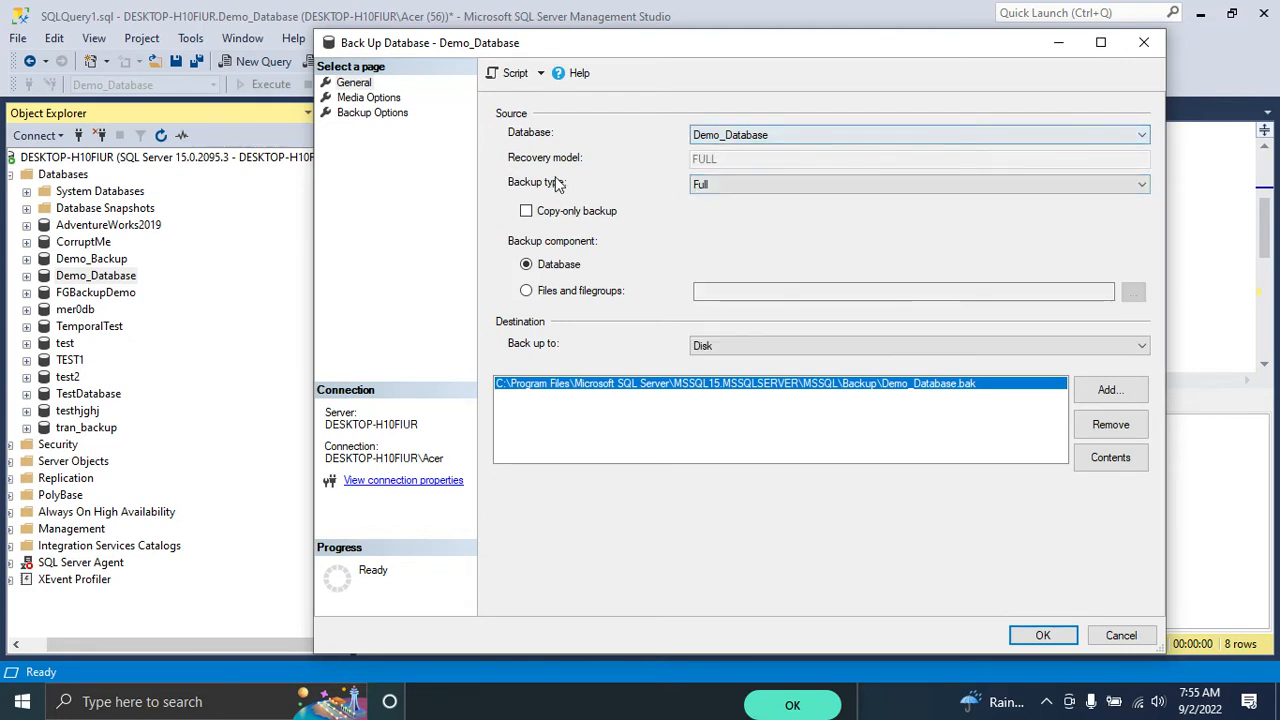
{"action": "left_click", "coordinate": [727, 187]}
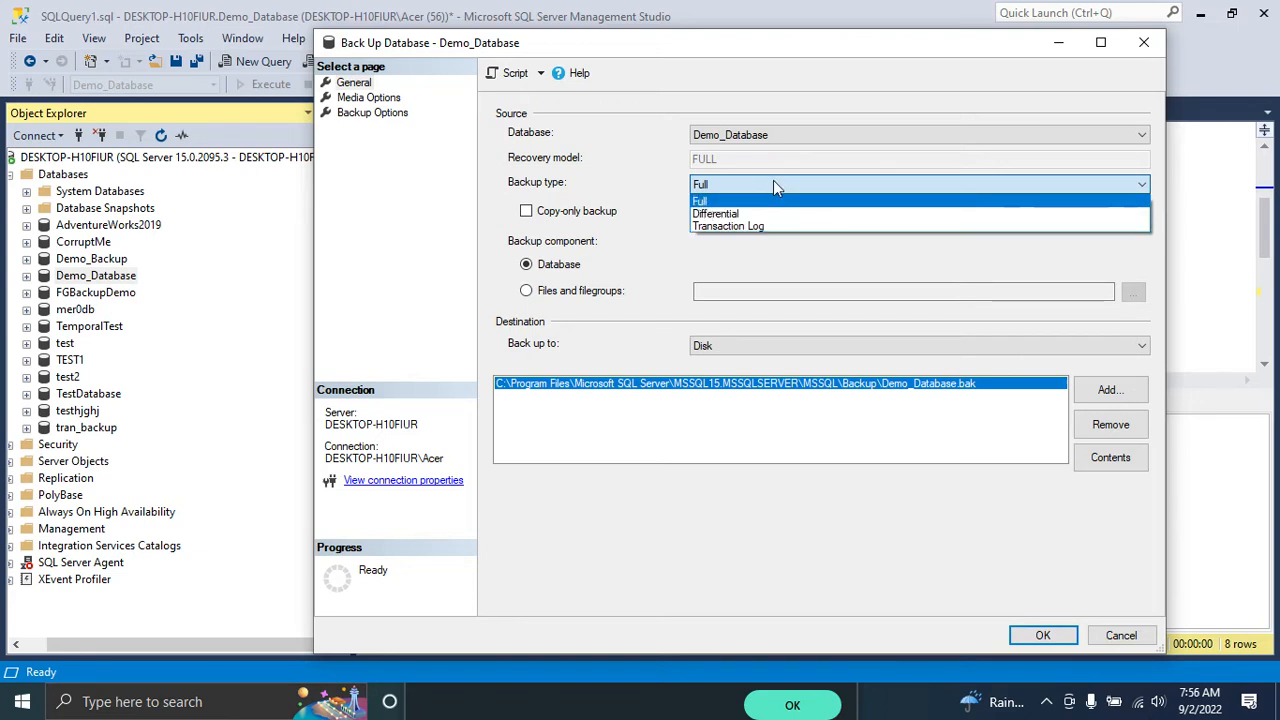
{"action": "left_click", "coordinate": [659, 212]}
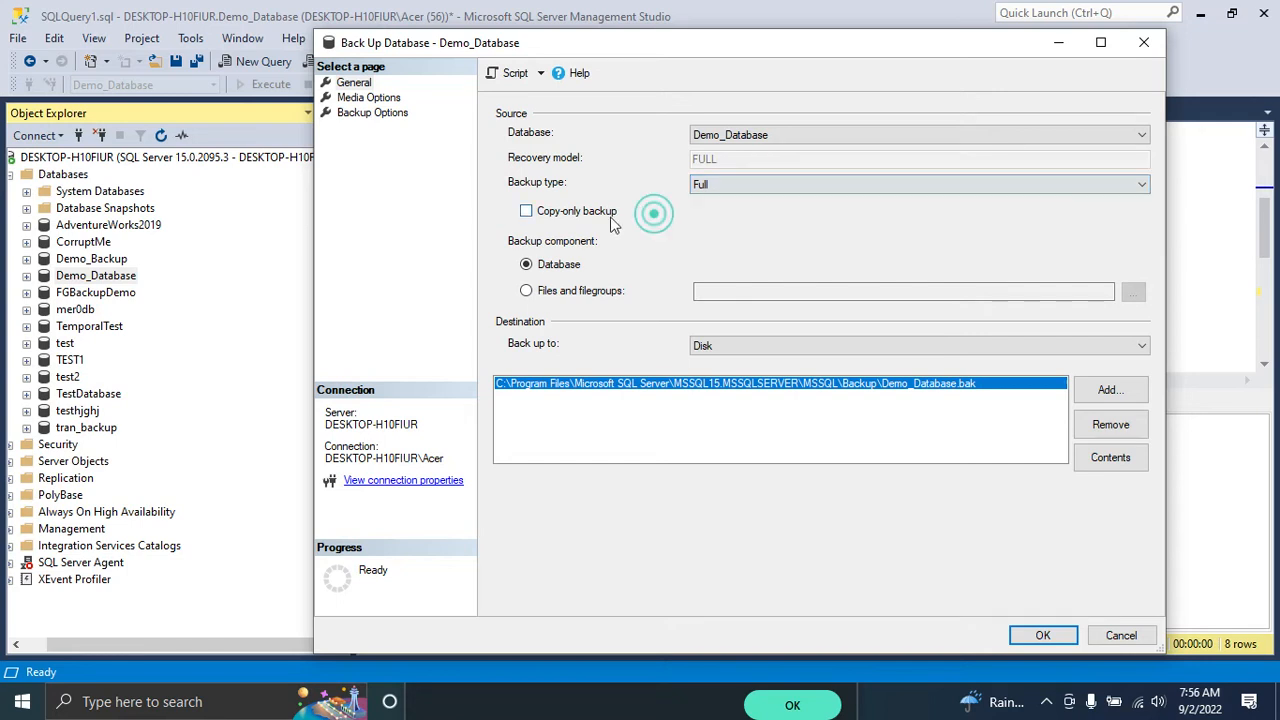
{"action": "left_click", "coordinate": [527, 213]}
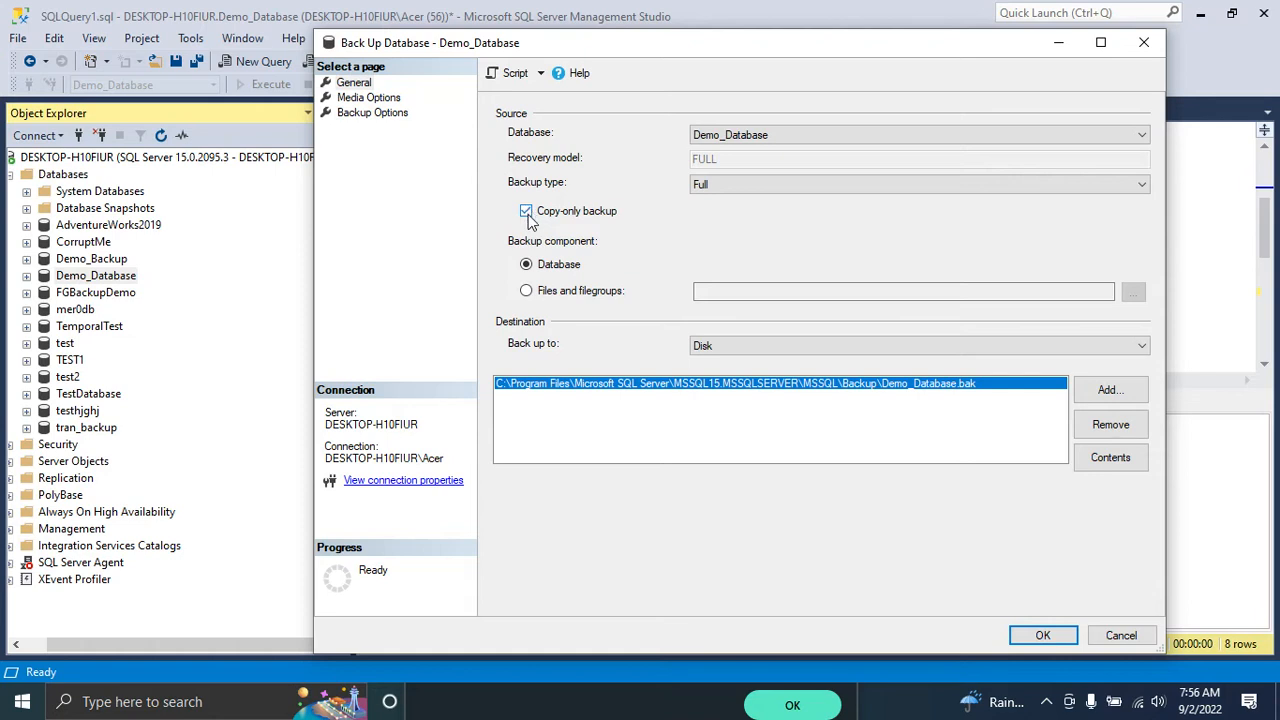
{"action": "left_click", "coordinate": [527, 214]}
Replace the default backup destination with the disk file E:\backupfile\mydatabasebackup.bak
{"action": "left_click", "coordinate": [1084, 428]}
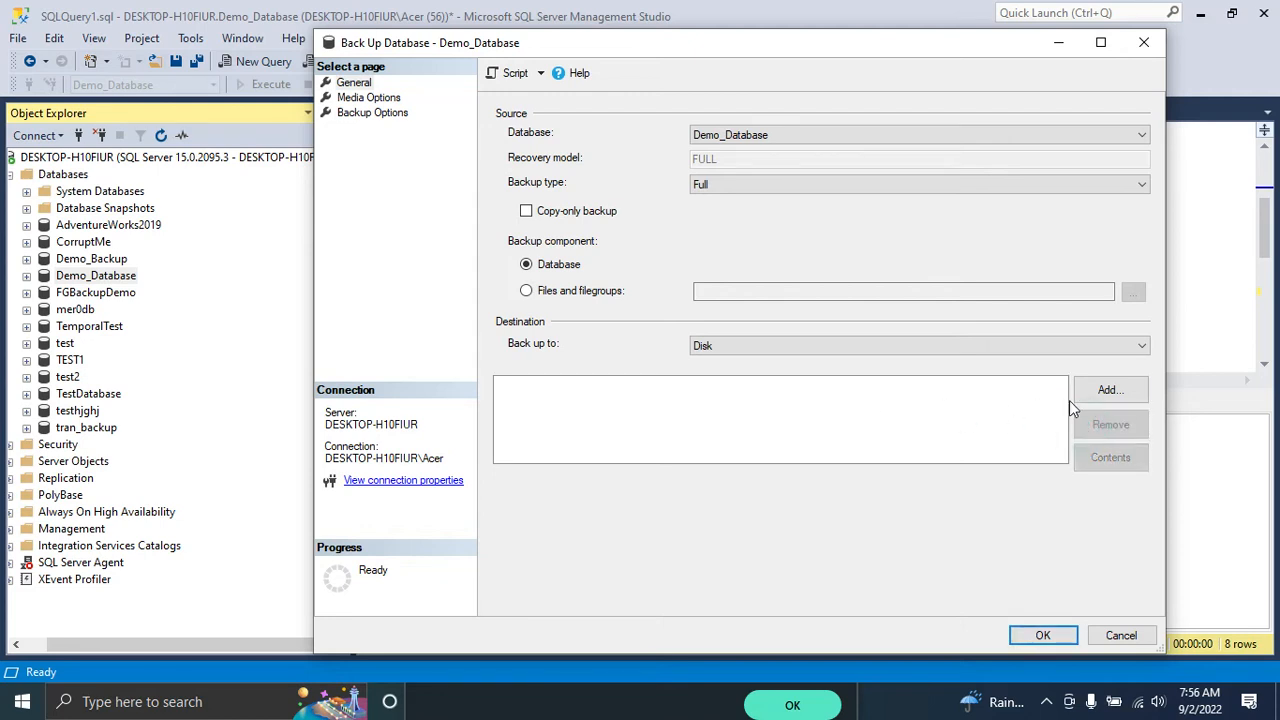
{"action": "left_click", "coordinate": [1104, 391]}
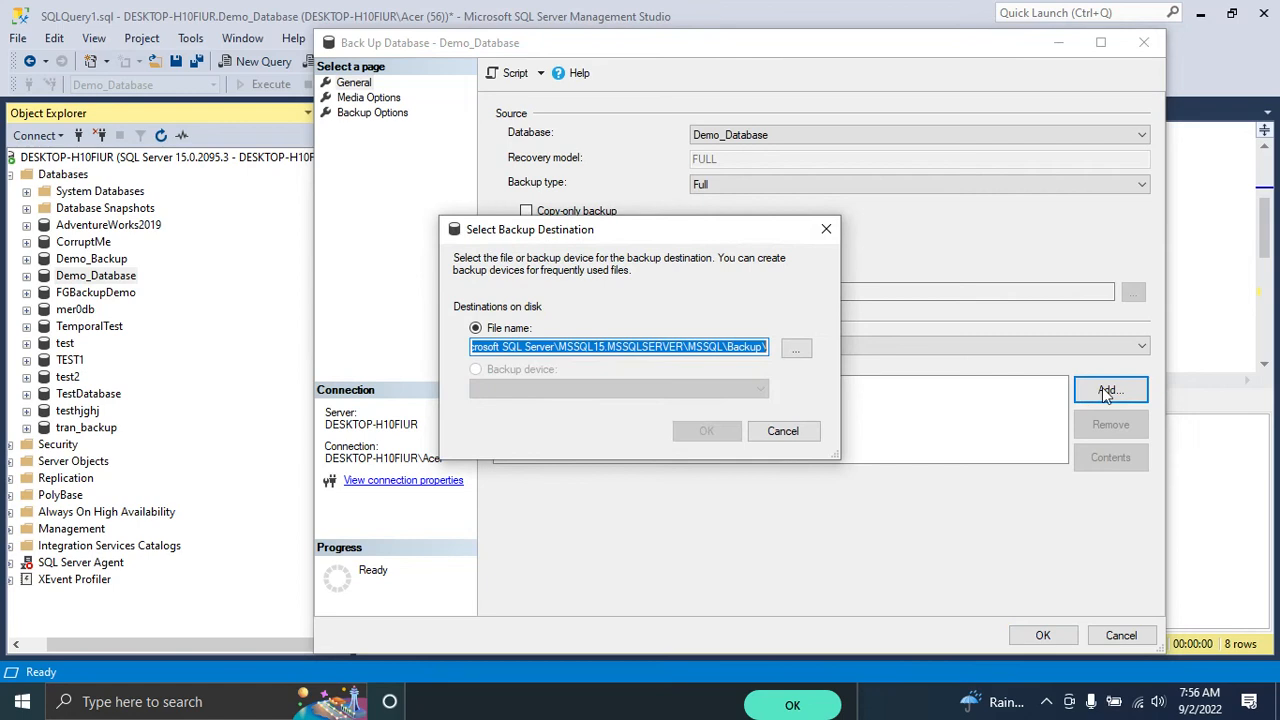
{"action": "left_click", "coordinate": [798, 352]}
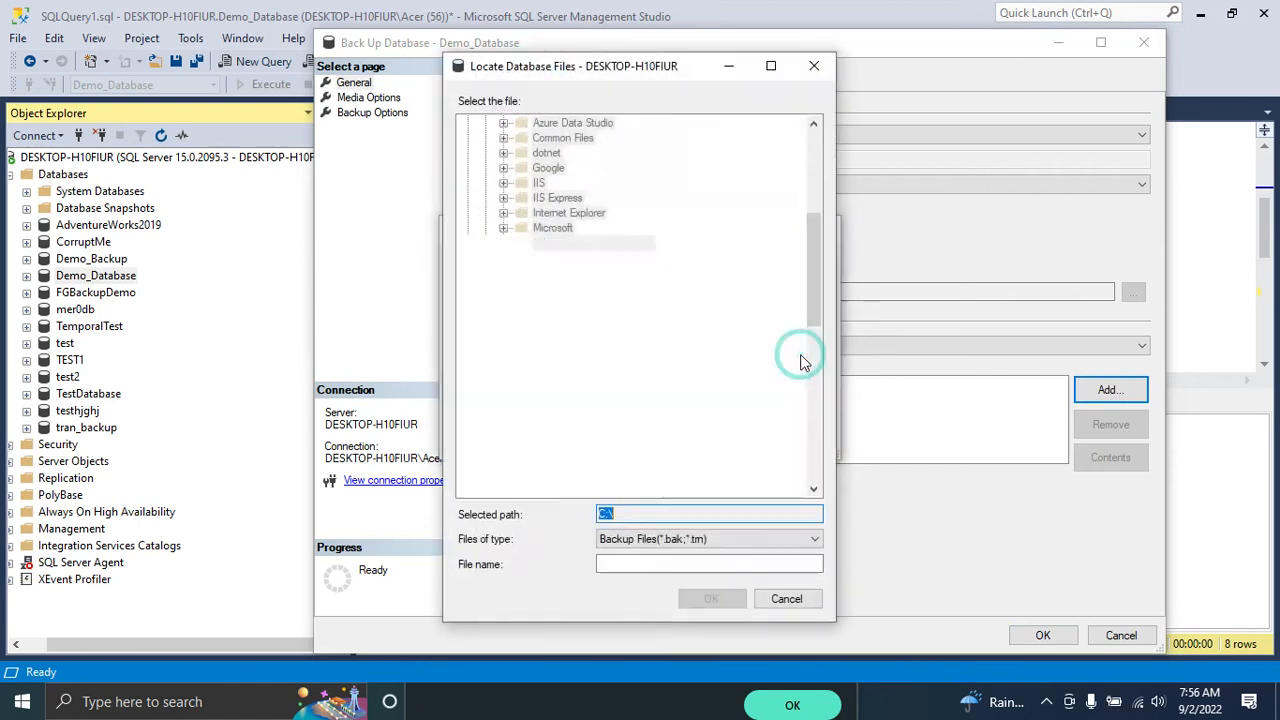
{"action": "scroll", "coordinate": [660, 380], "scroll_direction": "down", "scroll_amount": 10}
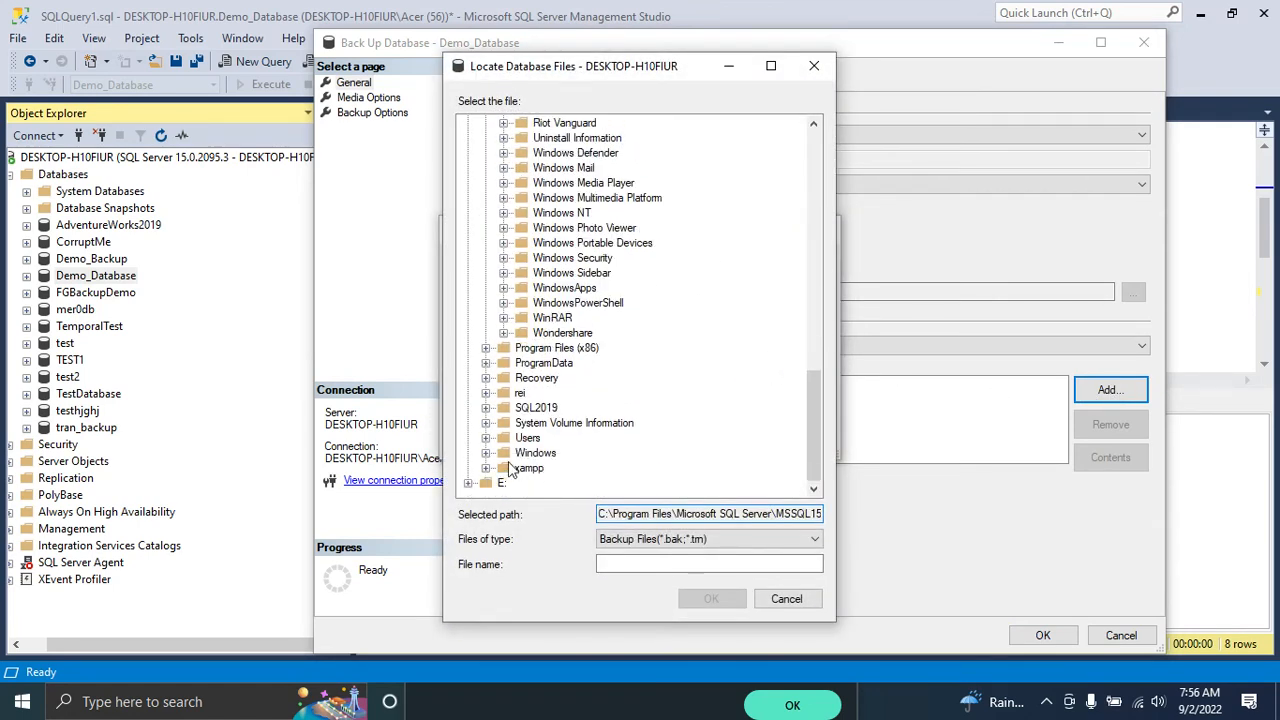
{"action": "left_click", "coordinate": [468, 483]}
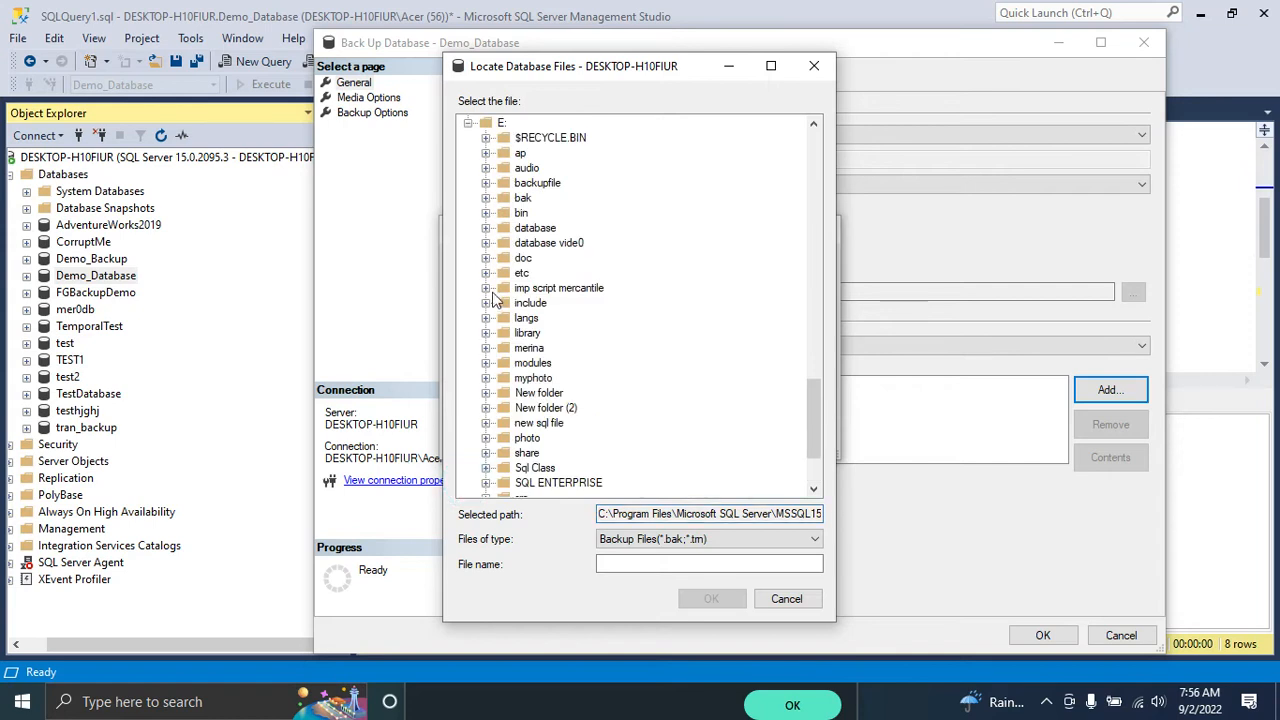
{"action": "left_click", "coordinate": [527, 168]}
{"action": "left_click", "coordinate": [537, 183]}
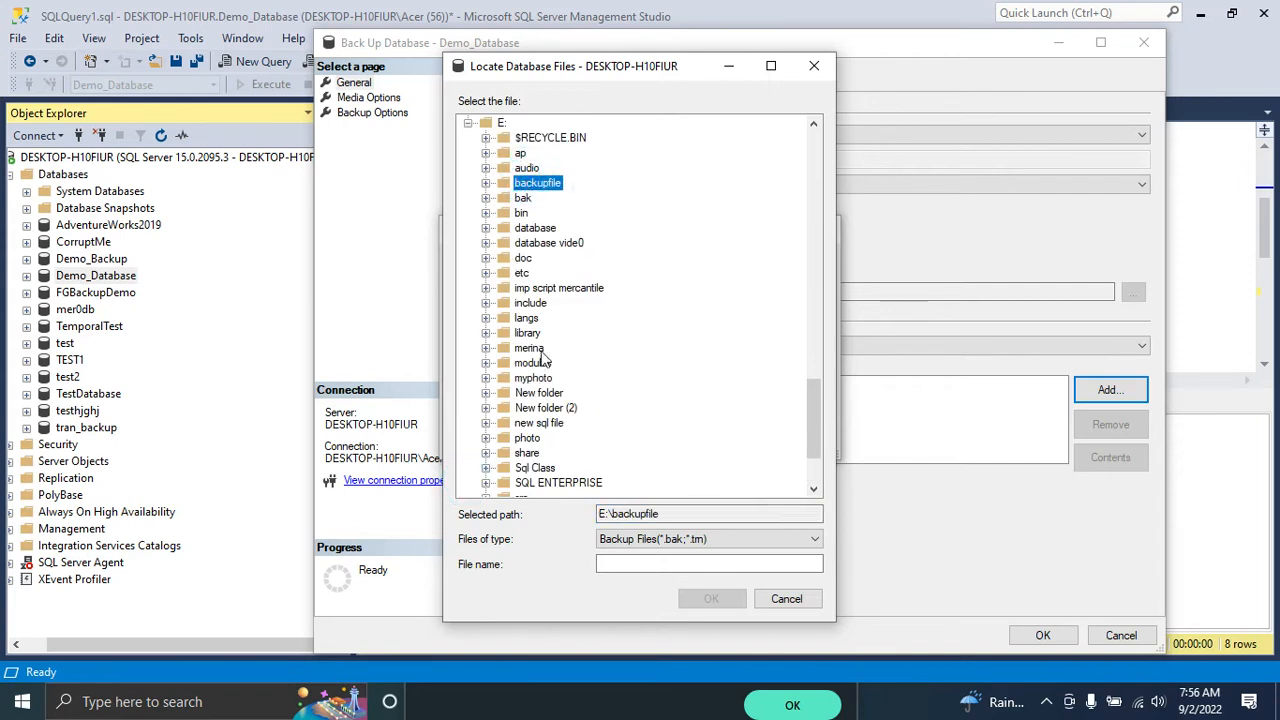
{"action": "left_click", "coordinate": [613, 560]}
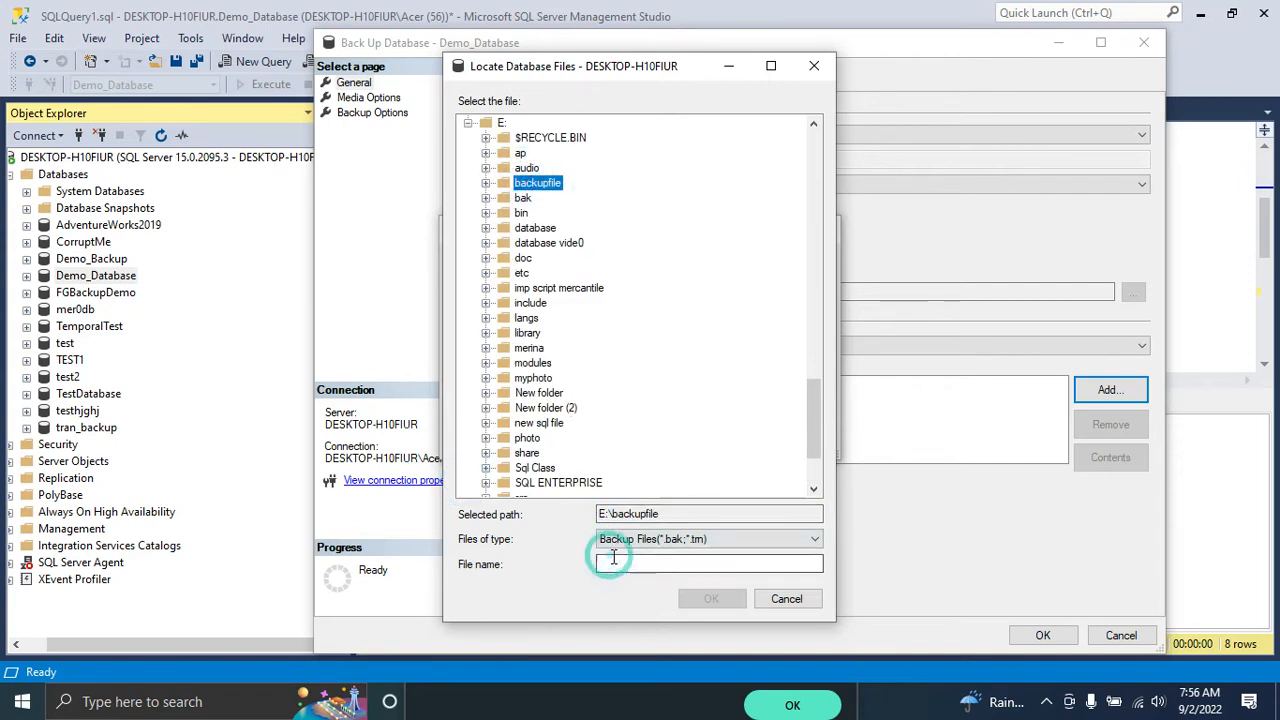
{"action": "type", "text": "mydatabasebackup.bak"}
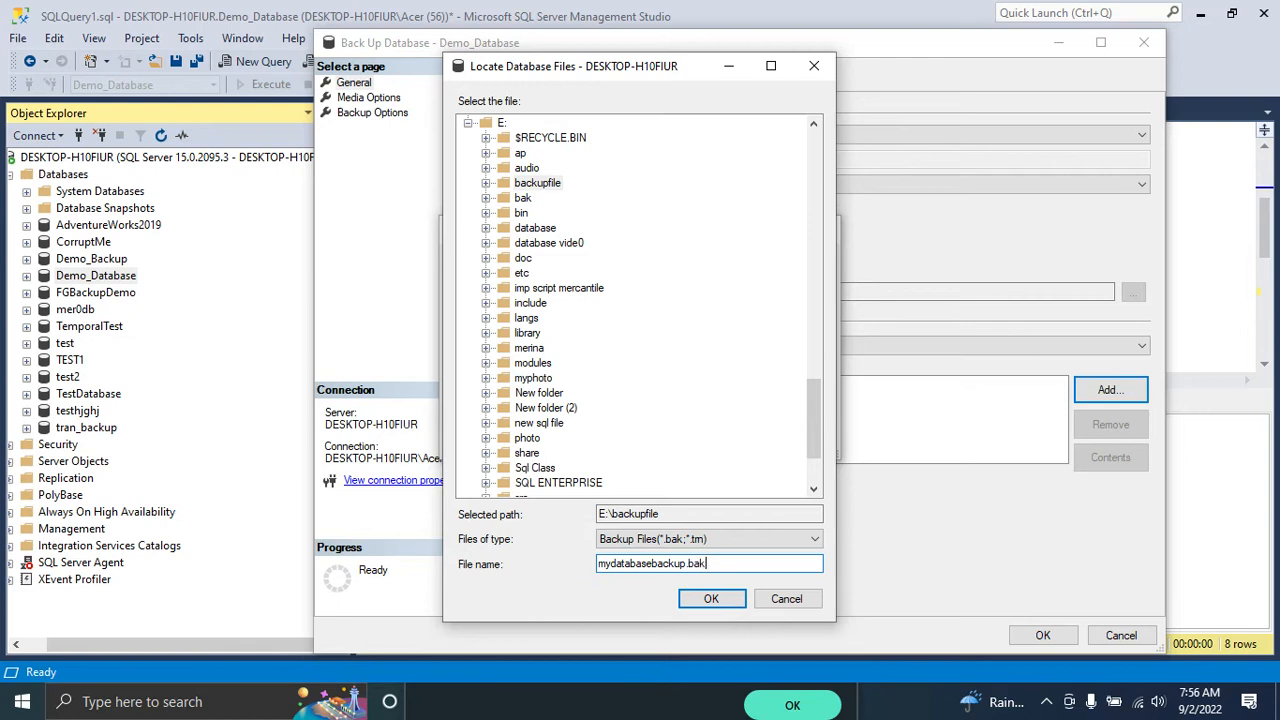
{"action": "key", "text": "Return"}
{"action": "left_click", "coordinate": [690, 430]}
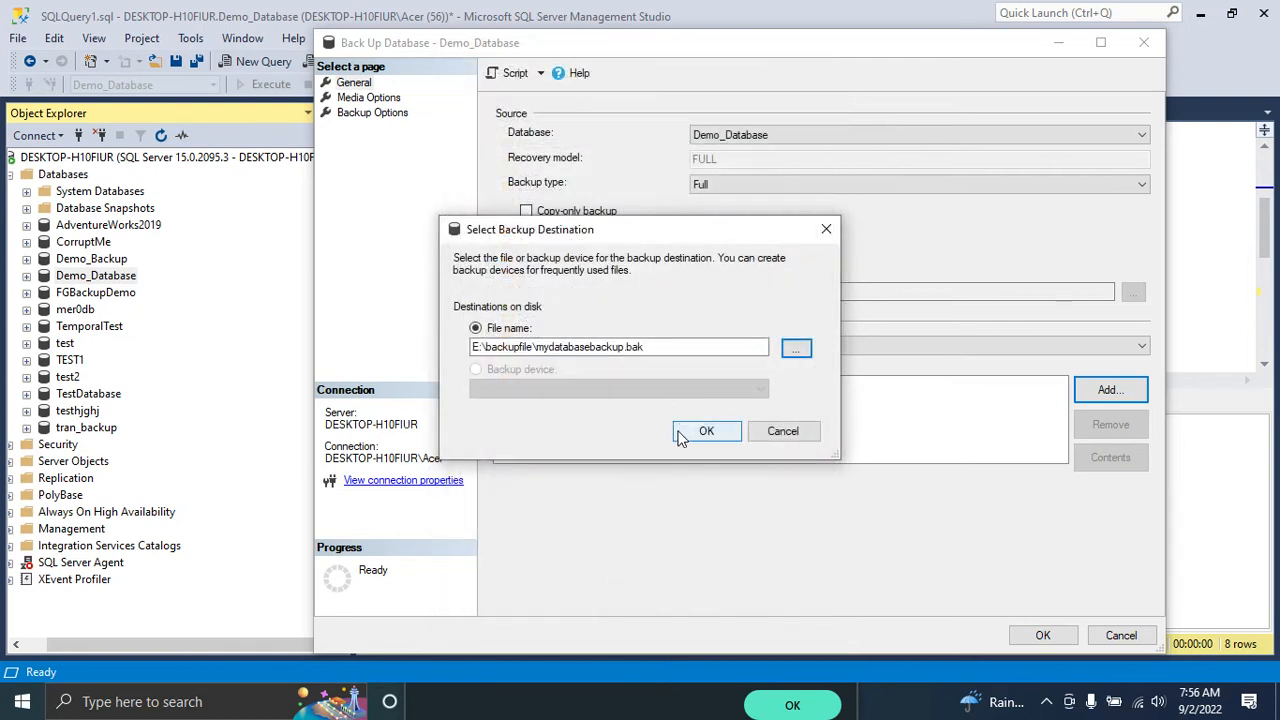
Set the backup's media options to append to the existing backup set
{"action": "left_click", "coordinate": [367, 100]}
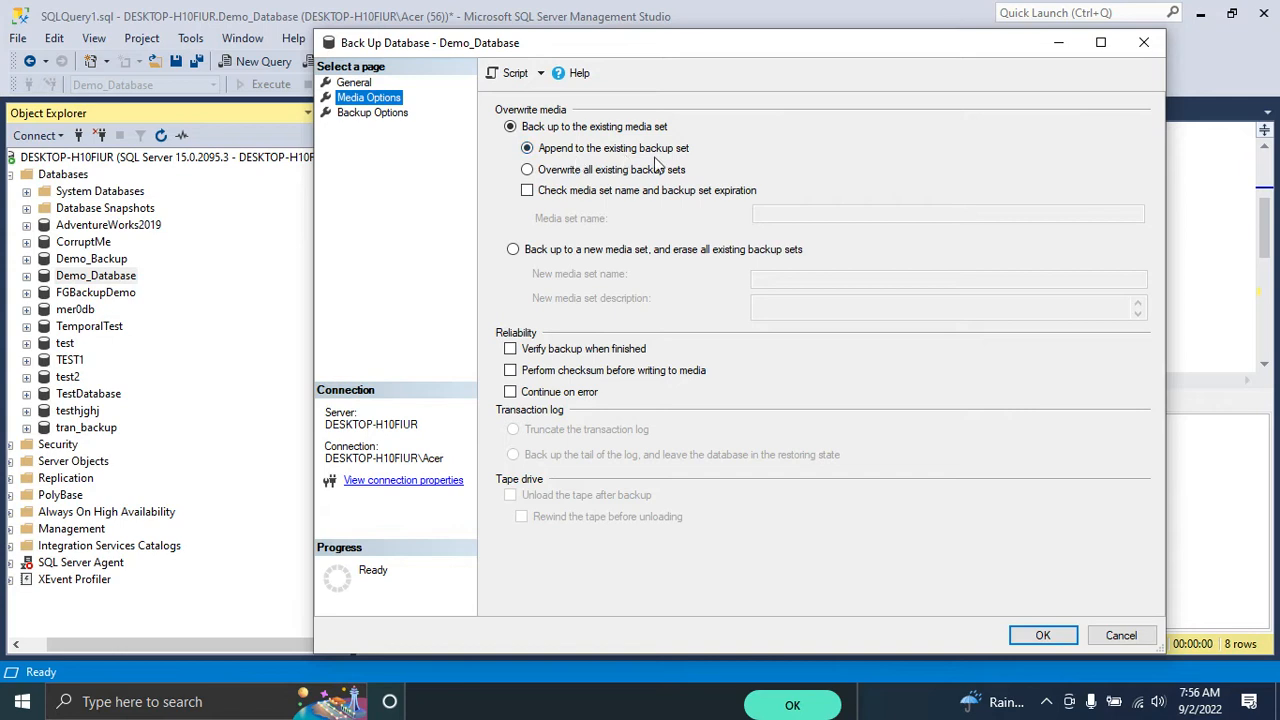
{"action": "left_click", "coordinate": [527, 170]}
{"action": "left_click", "coordinate": [527, 148]}
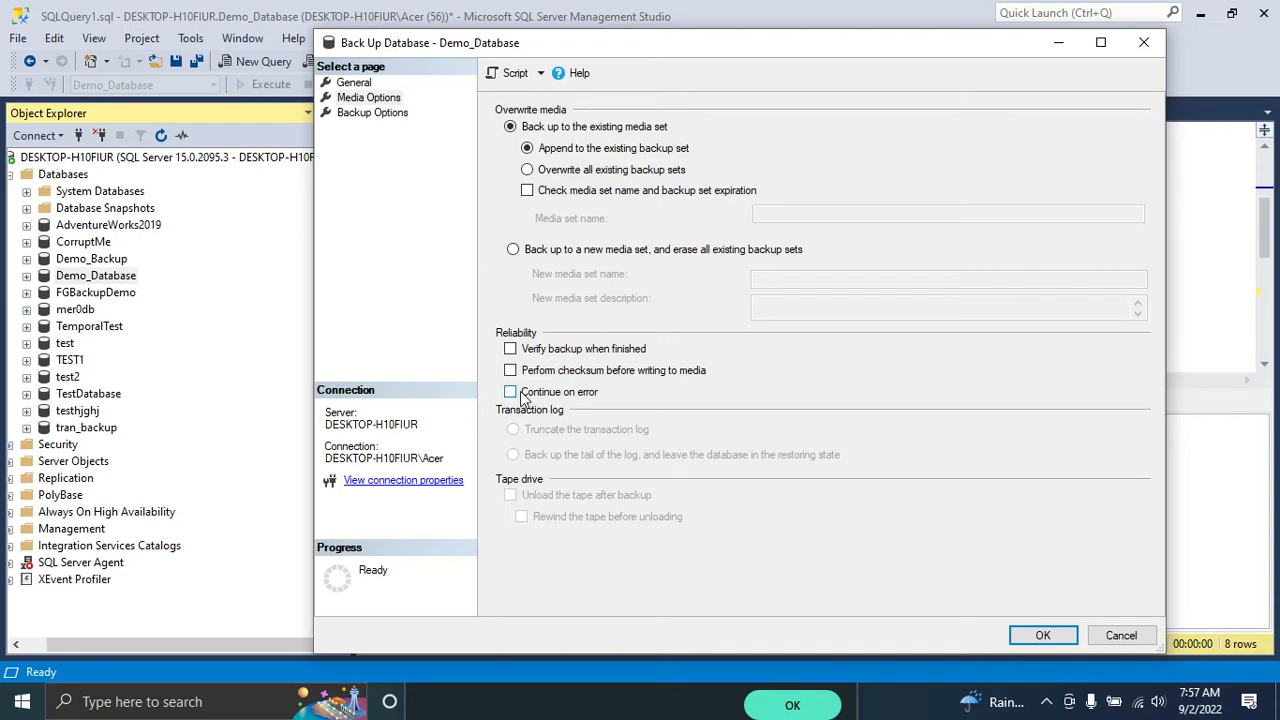
Set the backup set to expire on the date 9/2/2022, keeping its default name and an empty description
{"action": "left_click", "coordinate": [374, 118]}
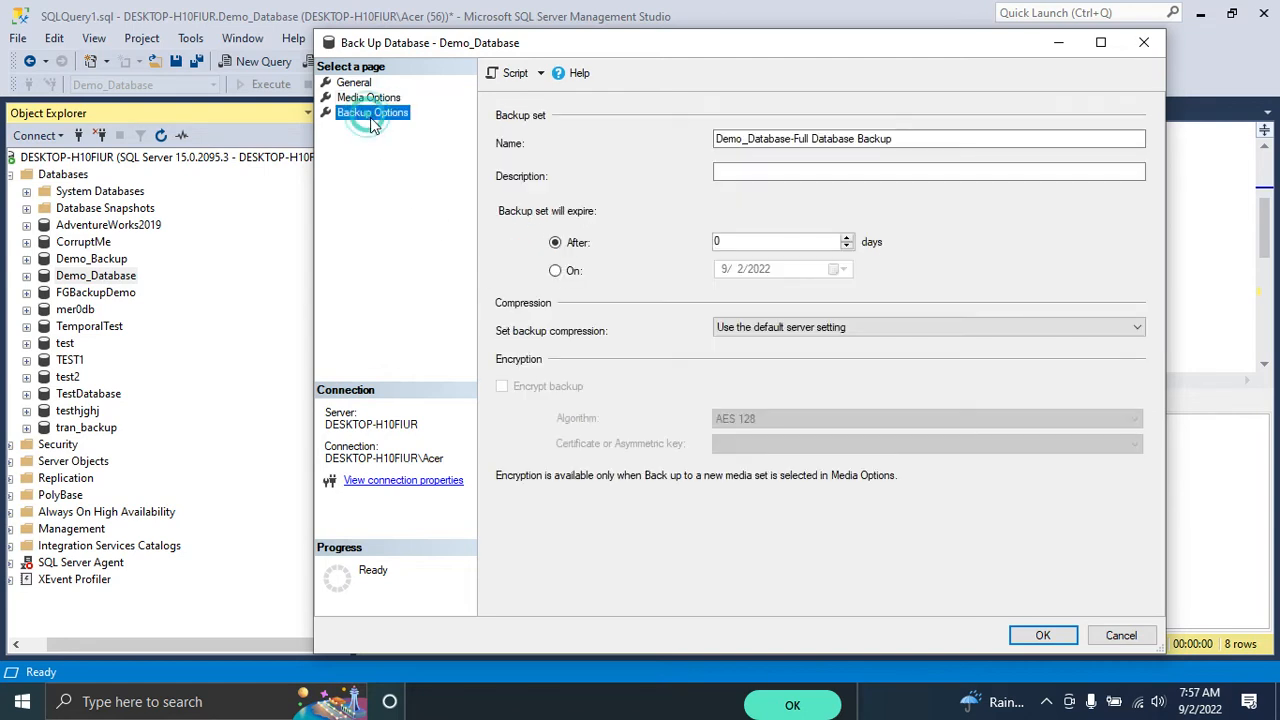
{"action": "left_click", "coordinate": [912, 139]}
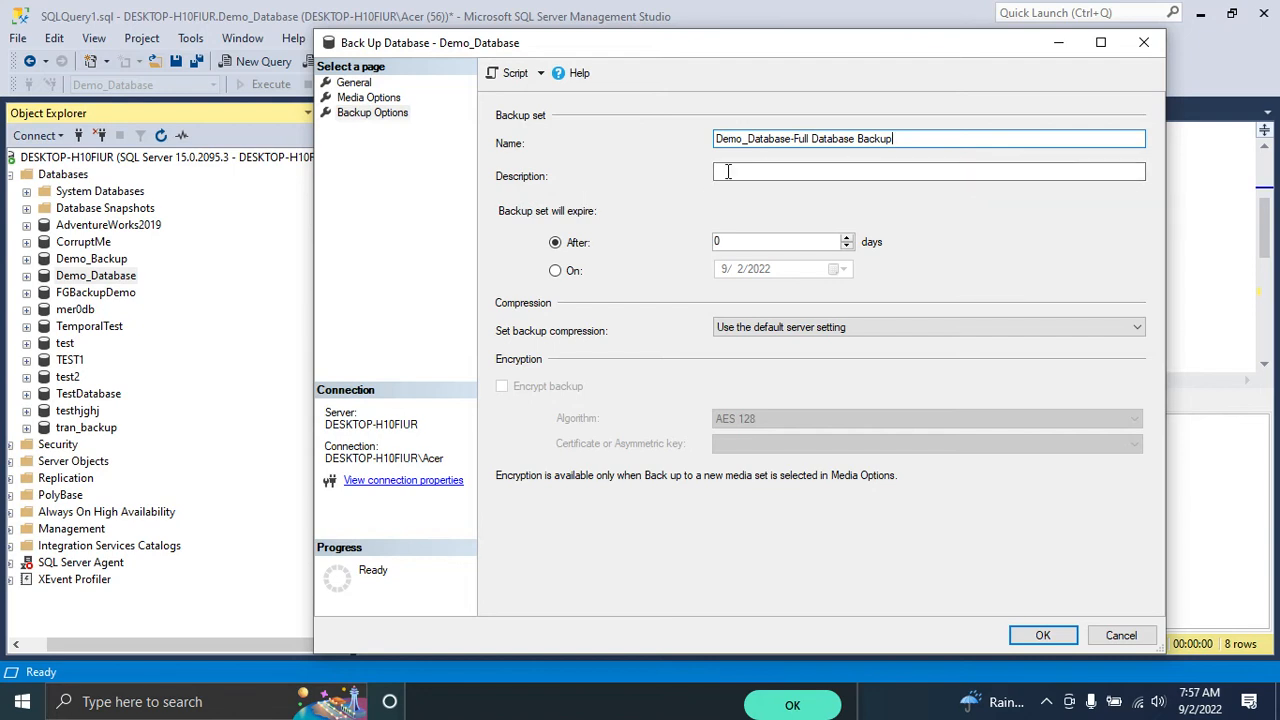
{"action": "left_click", "coordinate": [765, 170]}
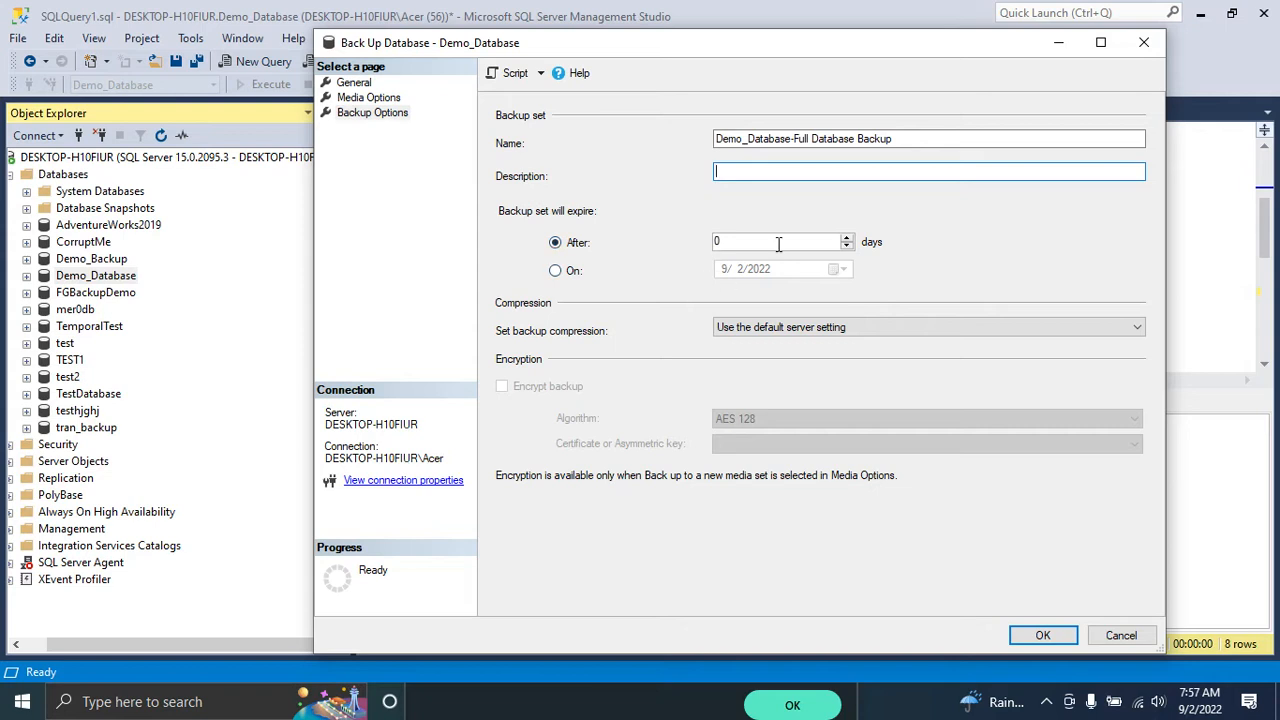
{"action": "left_click", "coordinate": [842, 237]}
{"action": "left_click", "coordinate": [846, 238]}
{"action": "left_click", "coordinate": [847, 238]}
{"action": "left_click", "coordinate": [848, 238]}
{"action": "left_click", "coordinate": [848, 238]}
{"action": "left_click", "coordinate": [847, 246]}
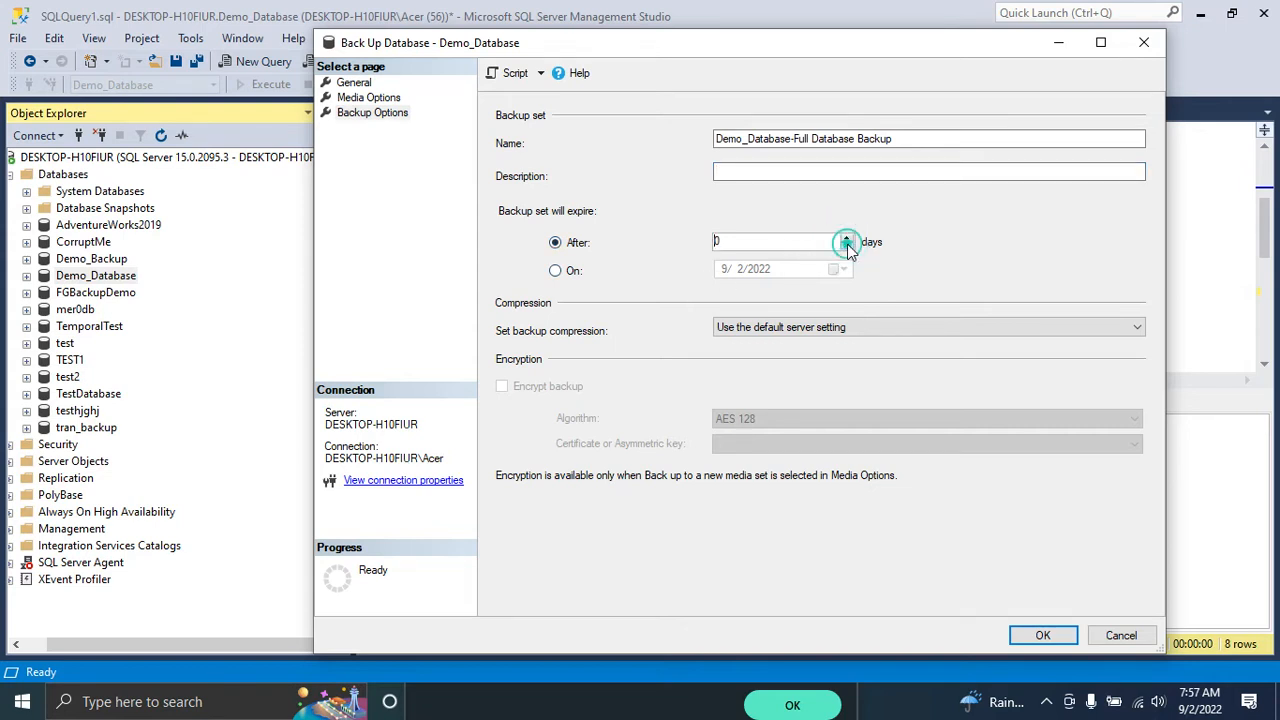
{"action": "left_click", "coordinate": [556, 274]}
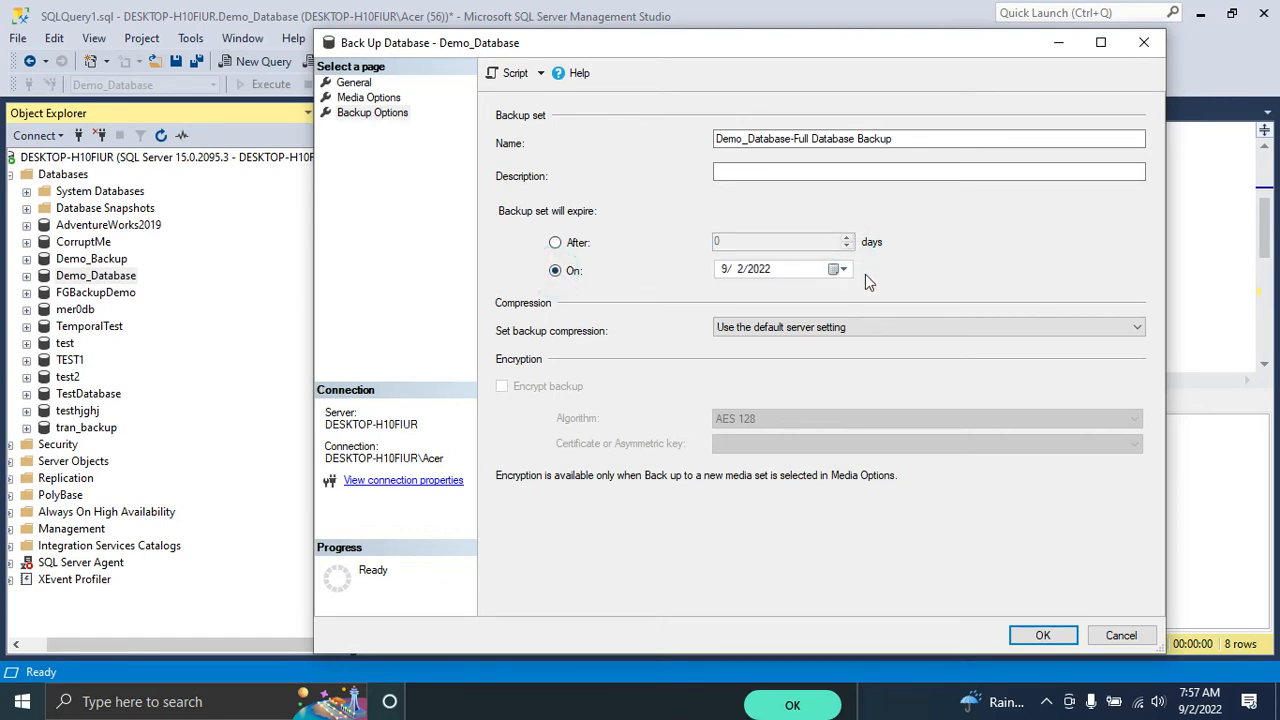
Keep the default server setting for compression and run the full backup of Demo_Database
{"action": "left_click", "coordinate": [740, 327]}
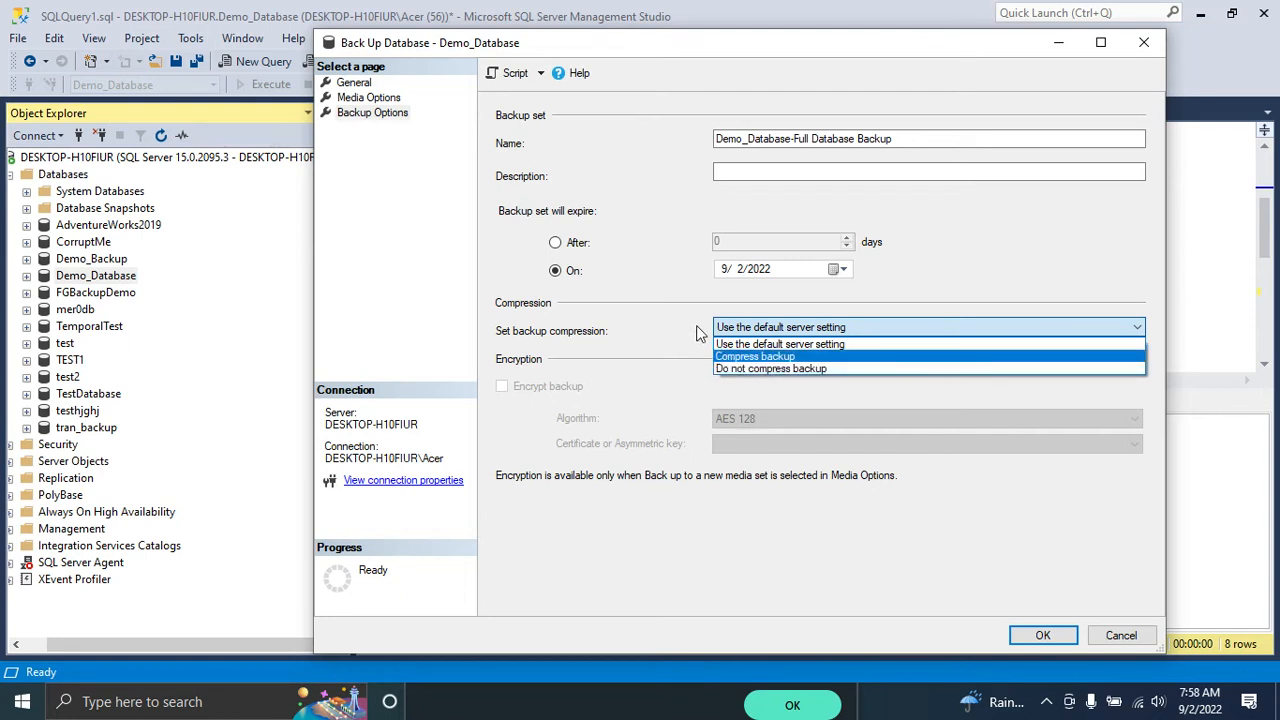
{"action": "left_click", "coordinate": [663, 332]}
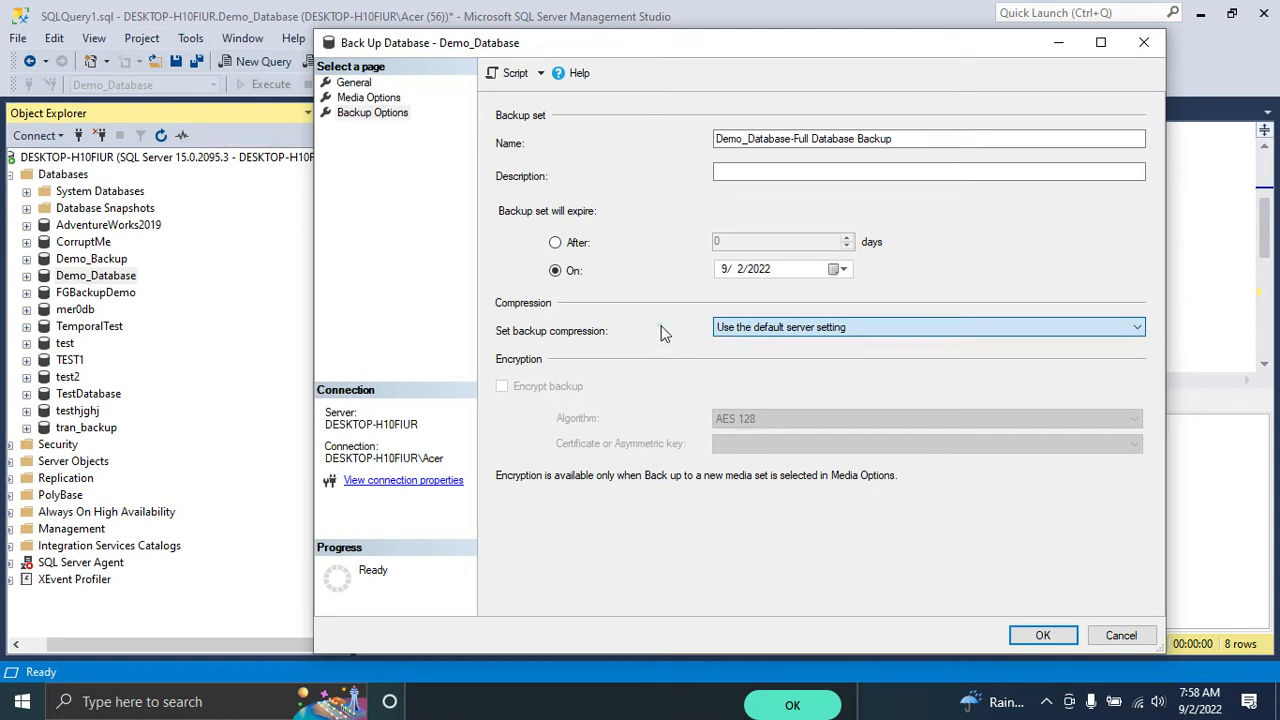
{"action": "left_click", "coordinate": [1045, 637]}
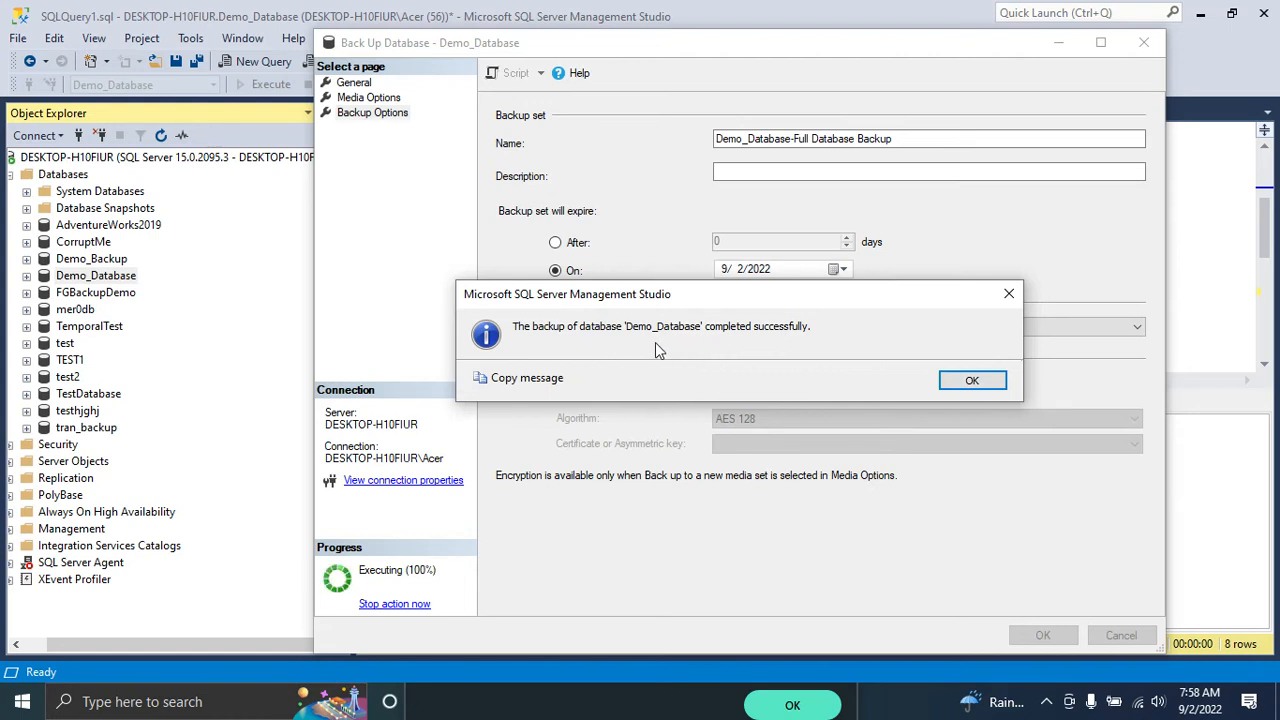
{"action": "left_click", "coordinate": [970, 382]}
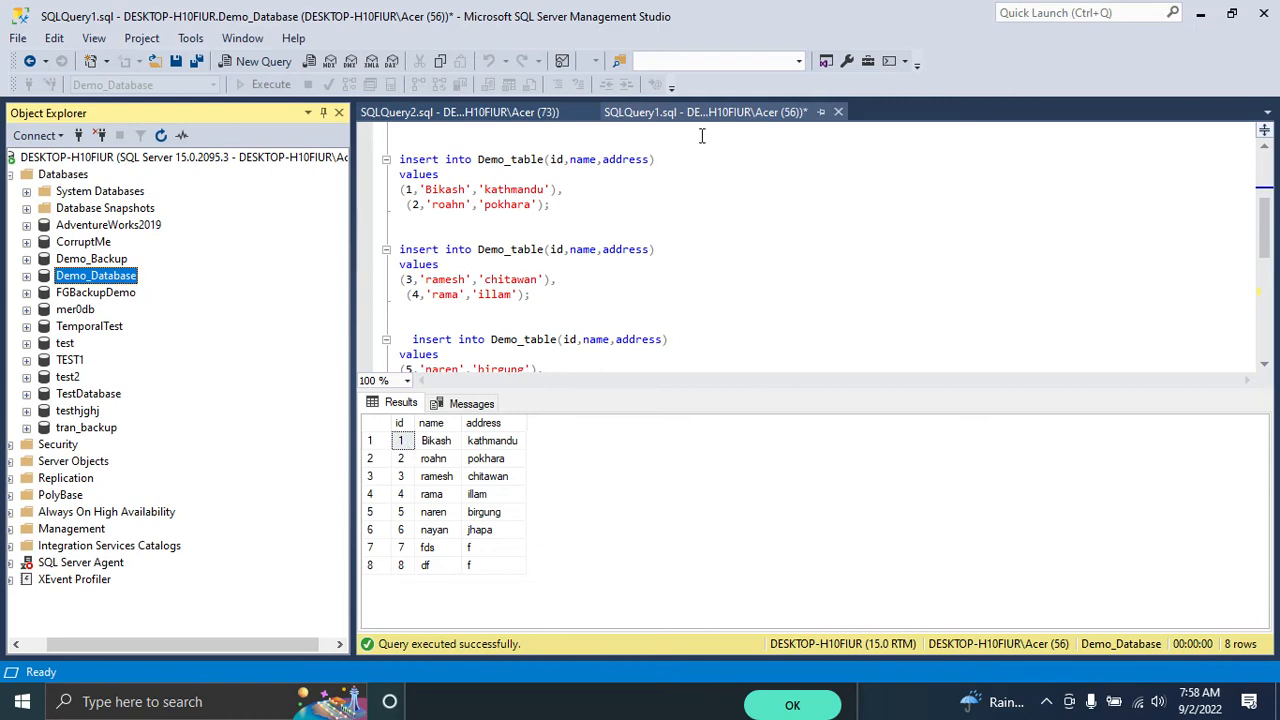
Minimize SQL Server Management Studio and close the YouTube and YouTube Studio browser windows
{"action": "left_click", "coordinate": [1200, 13]}
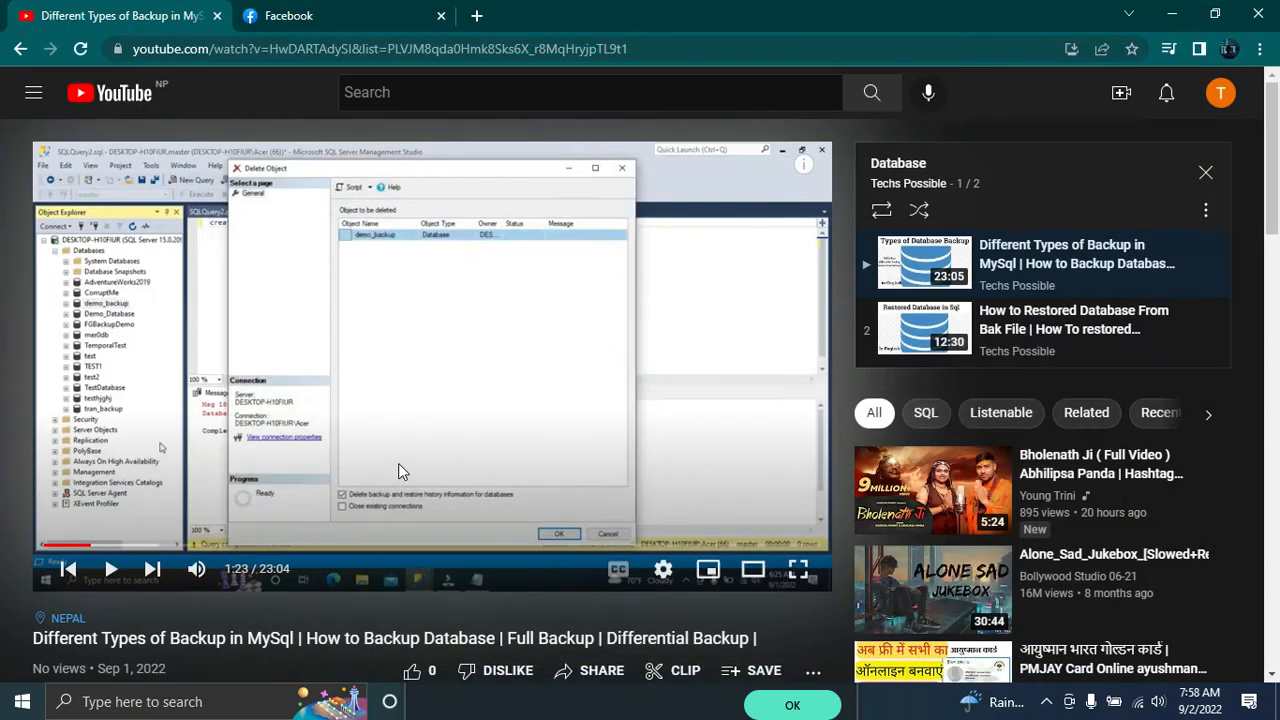
{"action": "left_click", "coordinate": [1273, 5]}
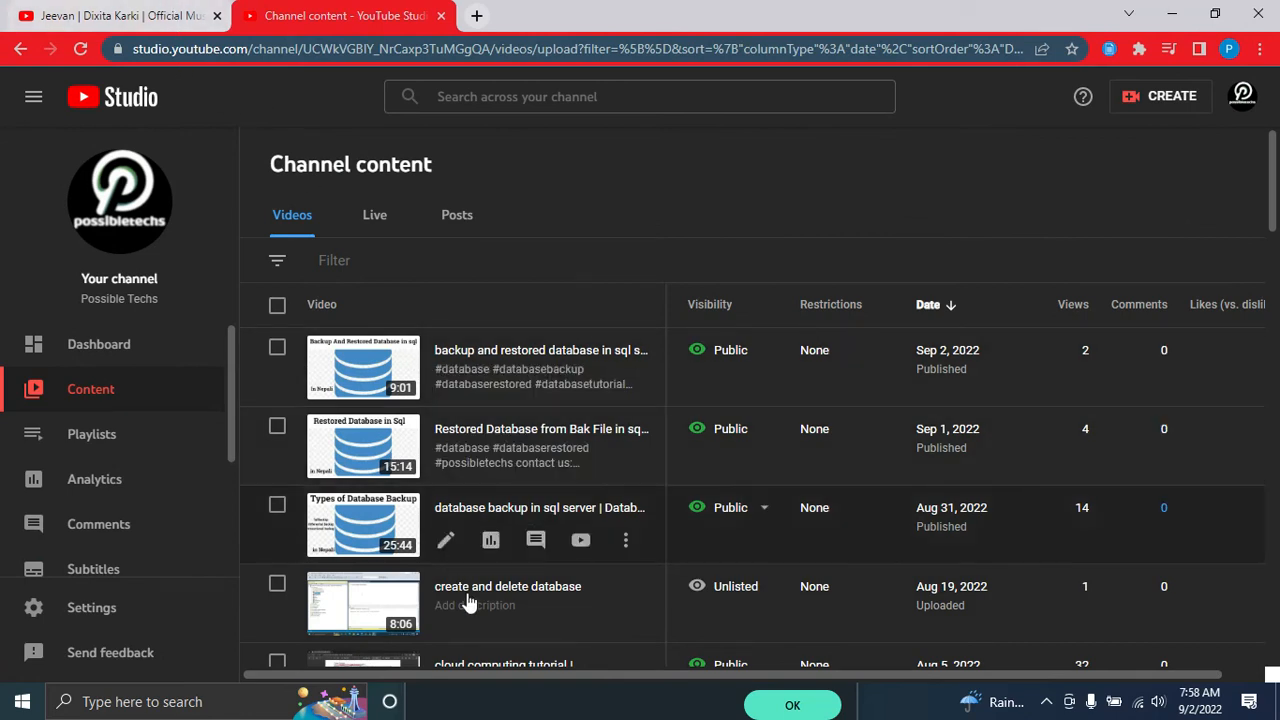
{"action": "left_click", "coordinate": [1258, 13]}
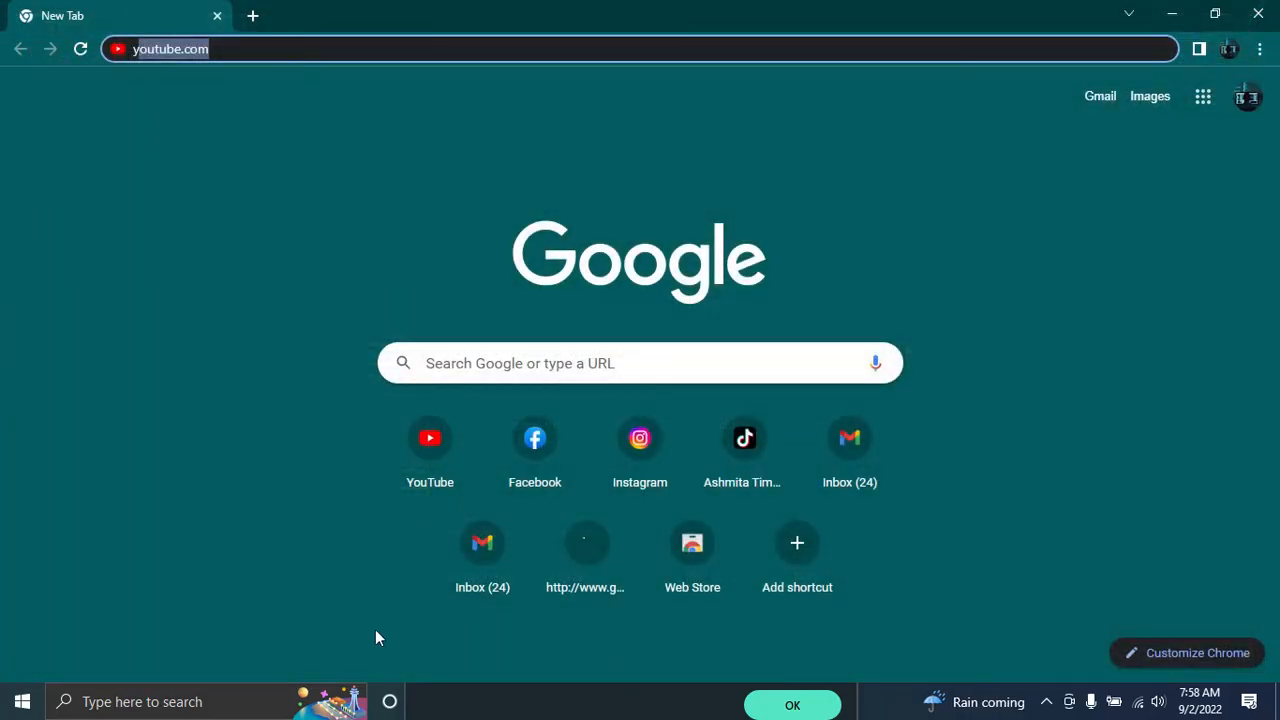
Search Windows for File Explorer and open it
{"action": "left_click", "coordinate": [290, 701]}
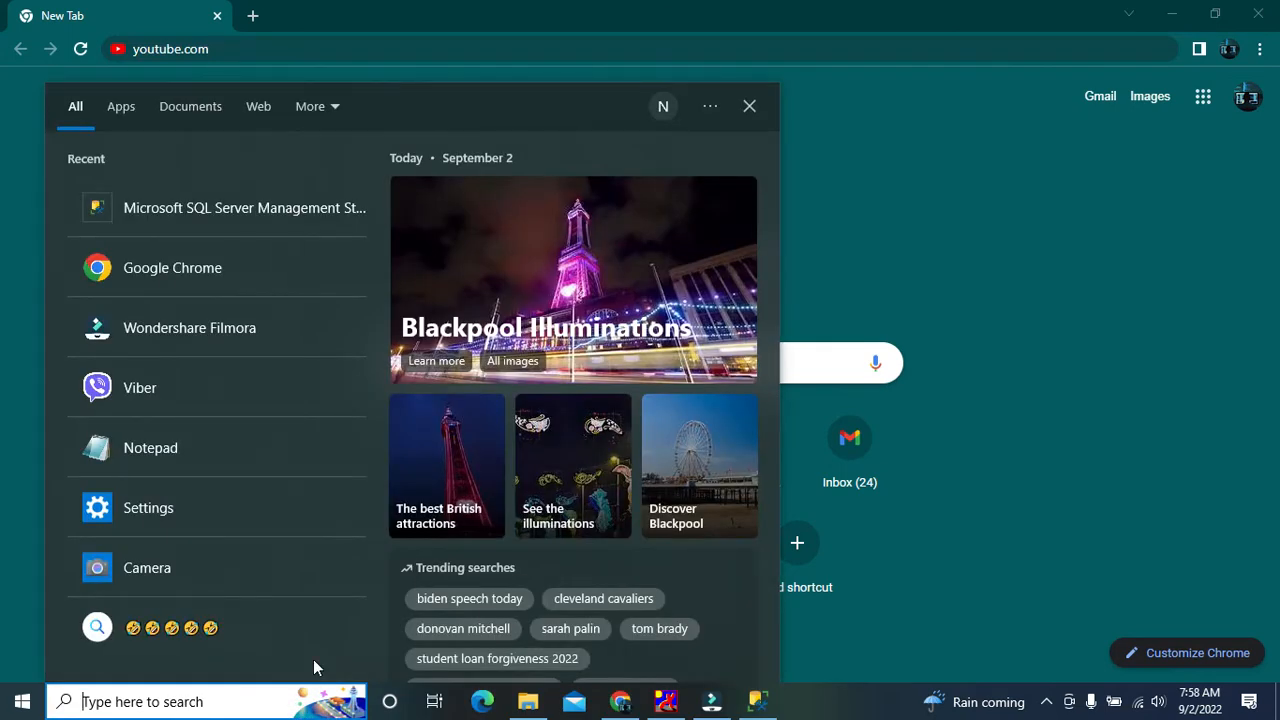
{"action": "type", "text": "ta"}
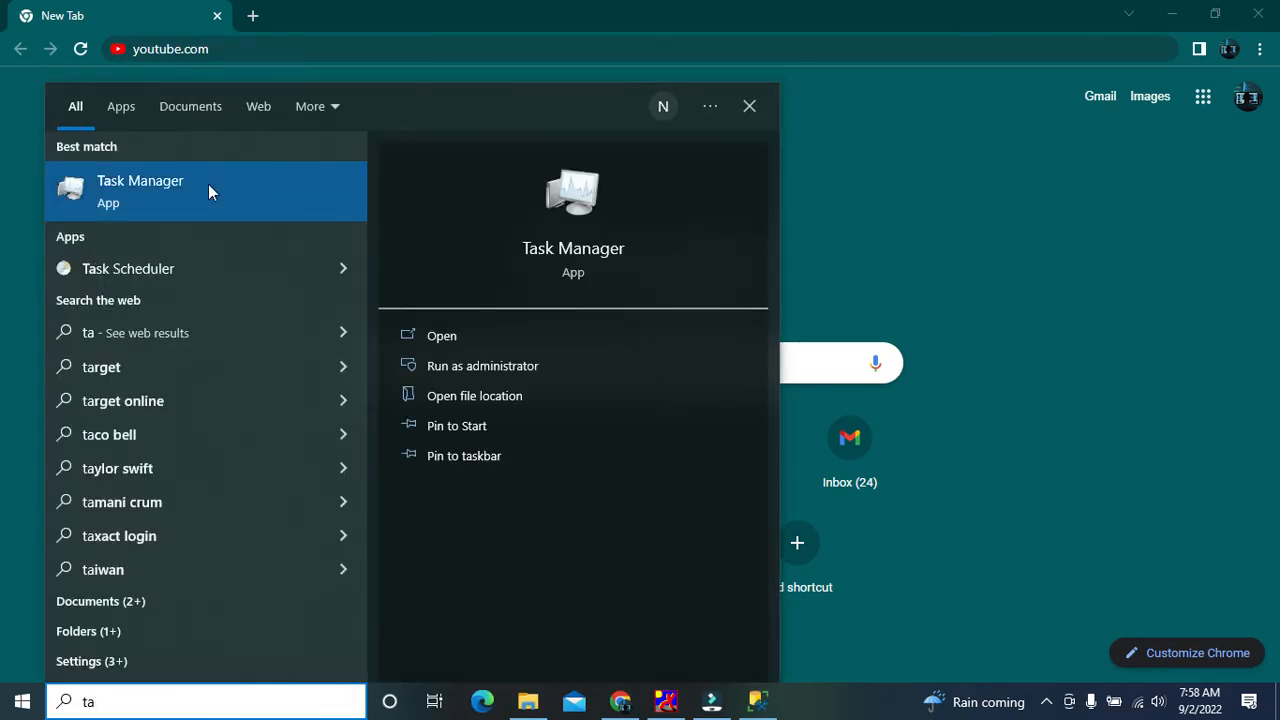
{"action": "key", "text": "BackSpace"}
{"action": "key", "text": "BackSpace"}
{"action": "type", "text": "ex"}
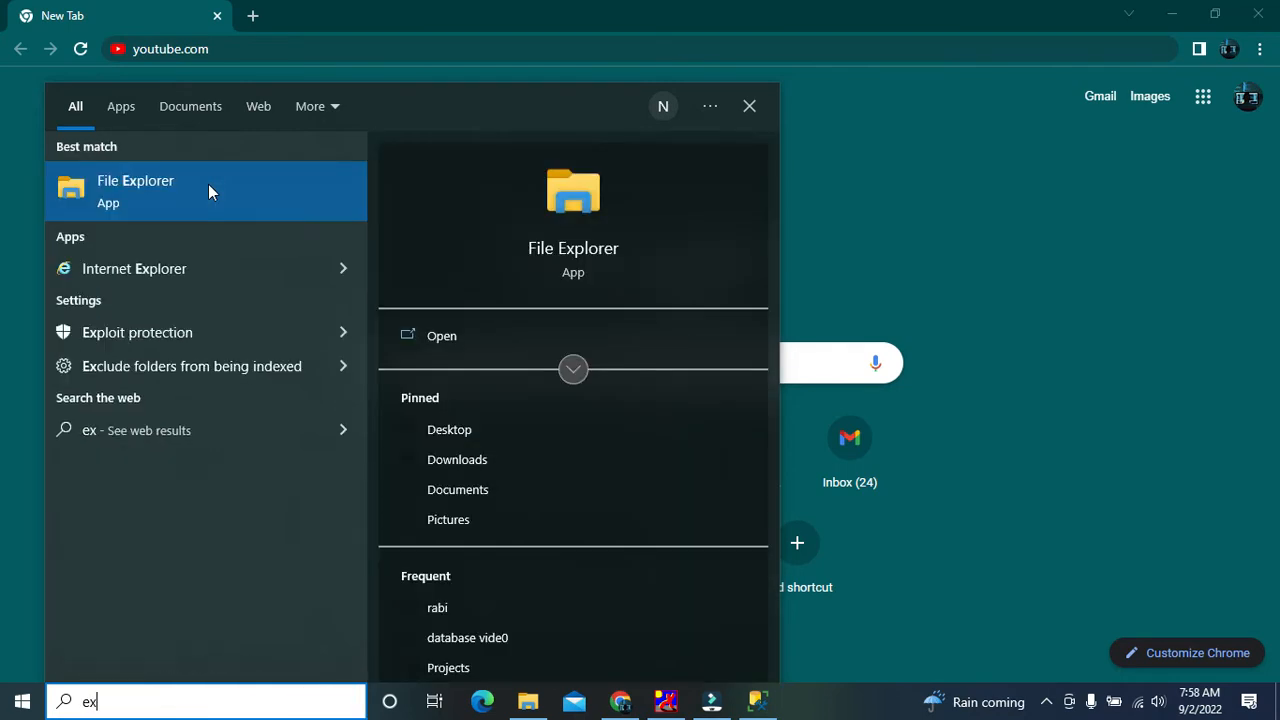
{"action": "left_click", "coordinate": [209, 186]}
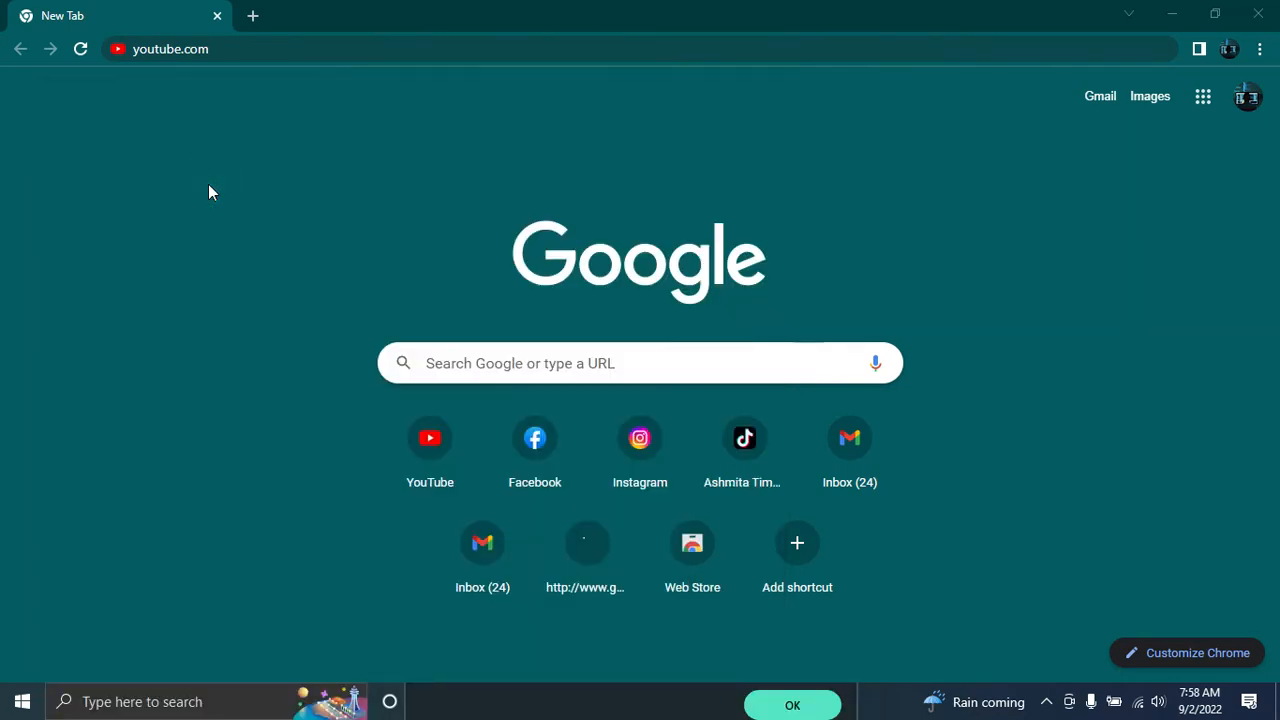
Browse to the backupfile folder on Local Disk (E:) and check mydatabasebackup.bak and the folder's full path
{"action": "left_click", "coordinate": [231, 475]}
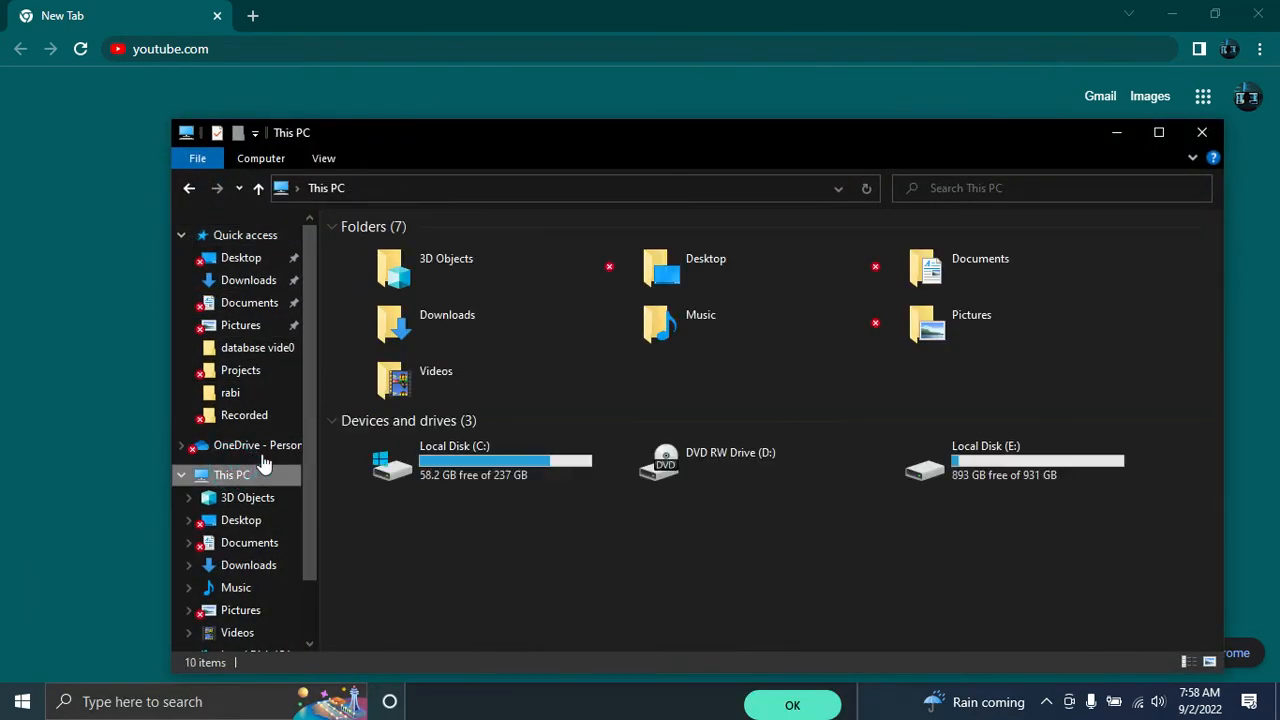
{"action": "double_click", "coordinate": [994, 448]}
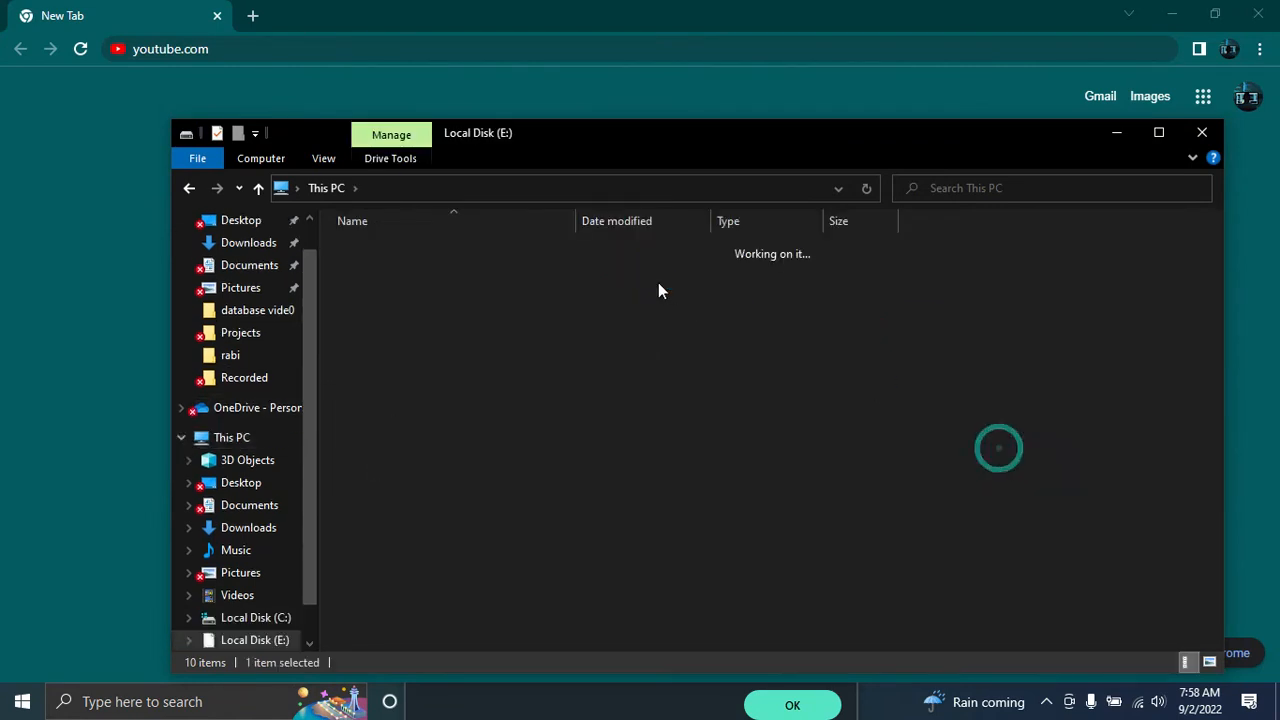
{"action": "double_click", "coordinate": [407, 290]}
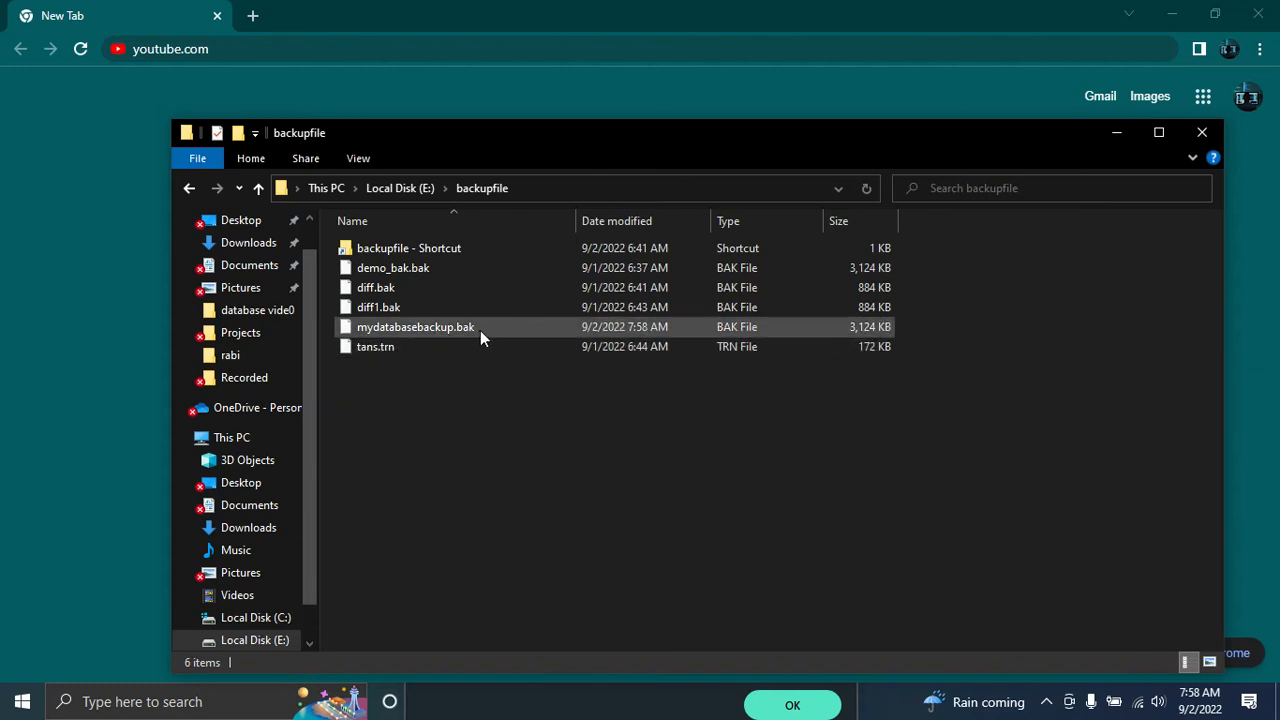
{"action": "left_click", "coordinate": [535, 190]}
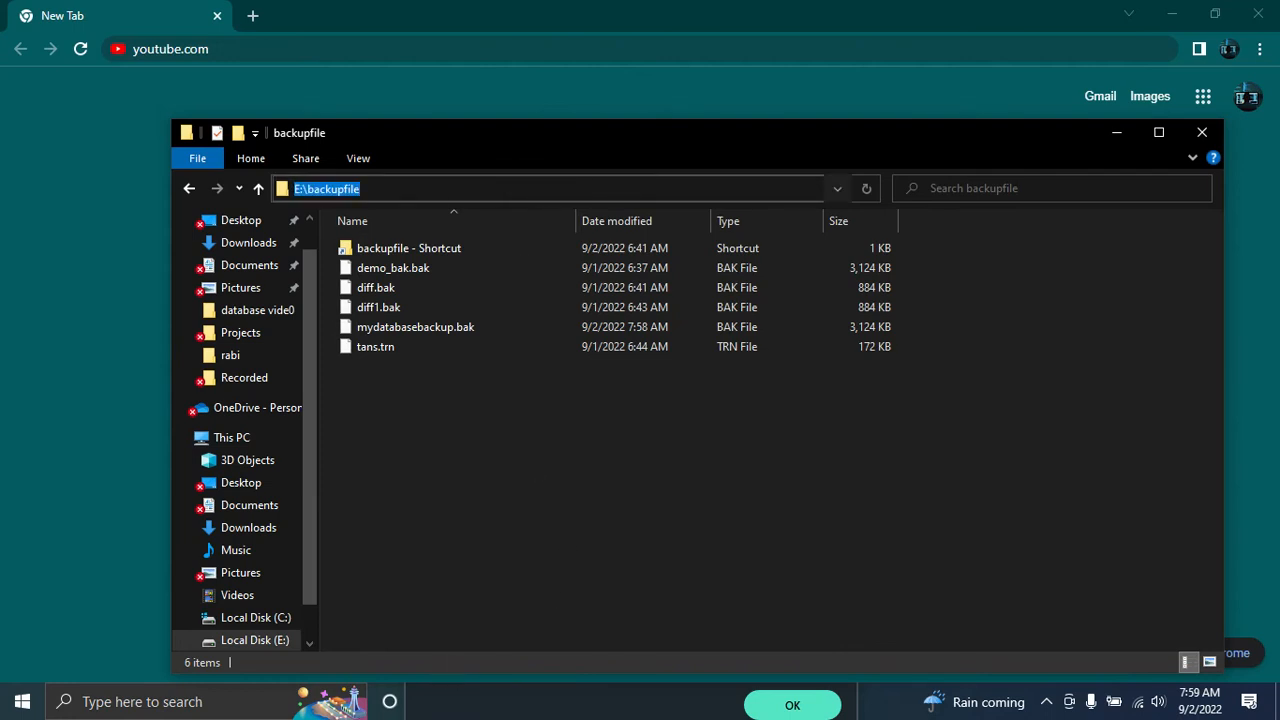
Minimize the File Explorer and Filmora windows and switch back to the already open SQLQuery1 window in SQL Server Management Studio
{"action": "left_click", "coordinate": [1117, 133]}
{"action": "left_click", "coordinate": [93, 702]}
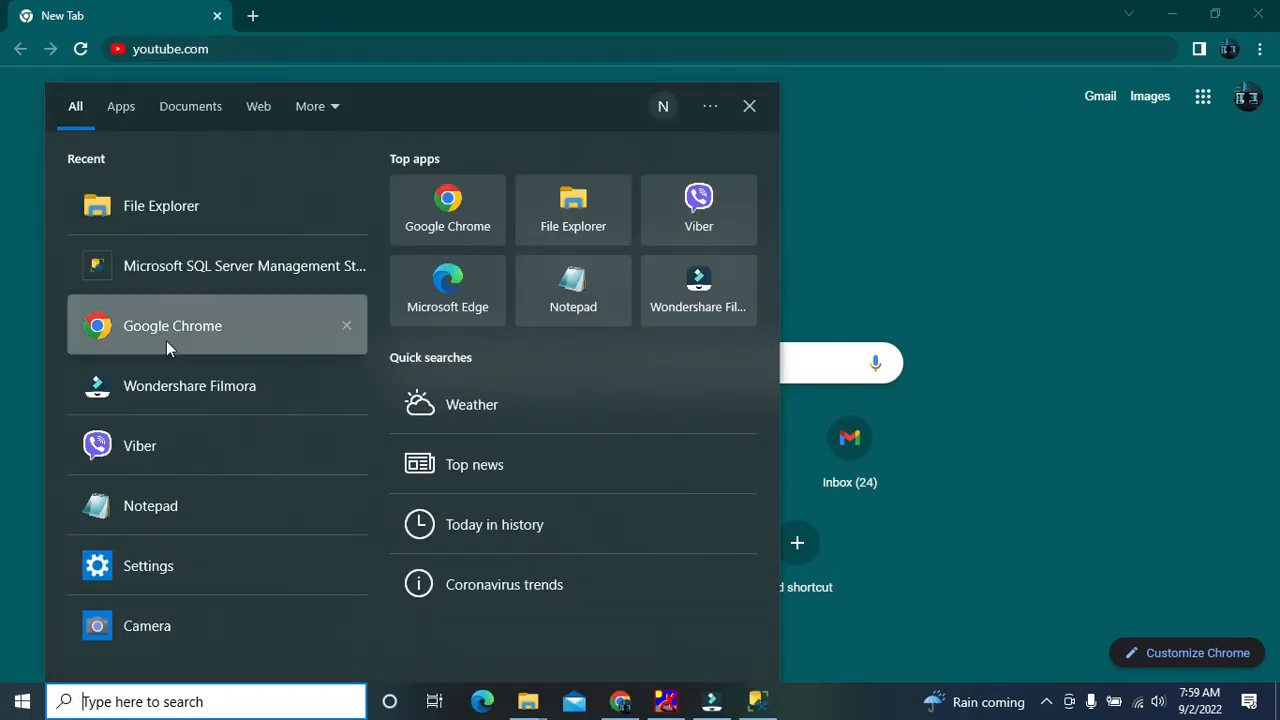
{"action": "left_click", "coordinate": [190, 278]}
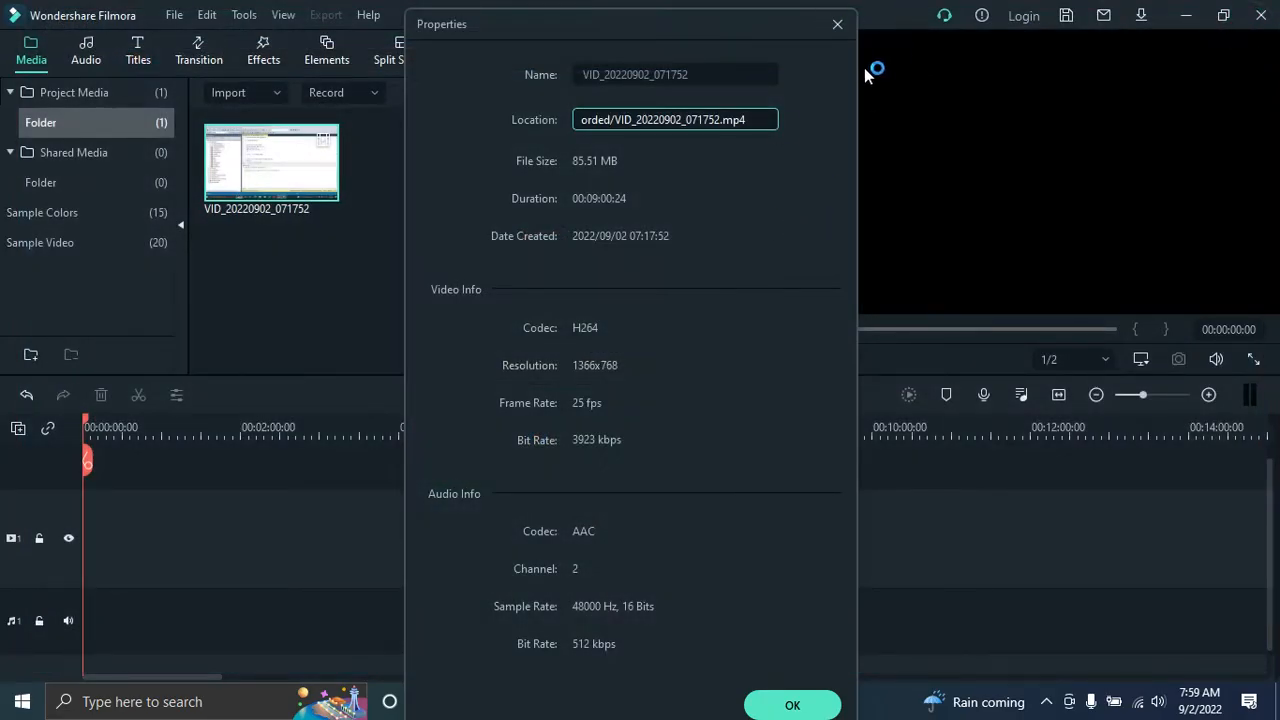
{"action": "left_click", "coordinate": [836, 23]}
{"action": "left_click", "coordinate": [1186, 15]}
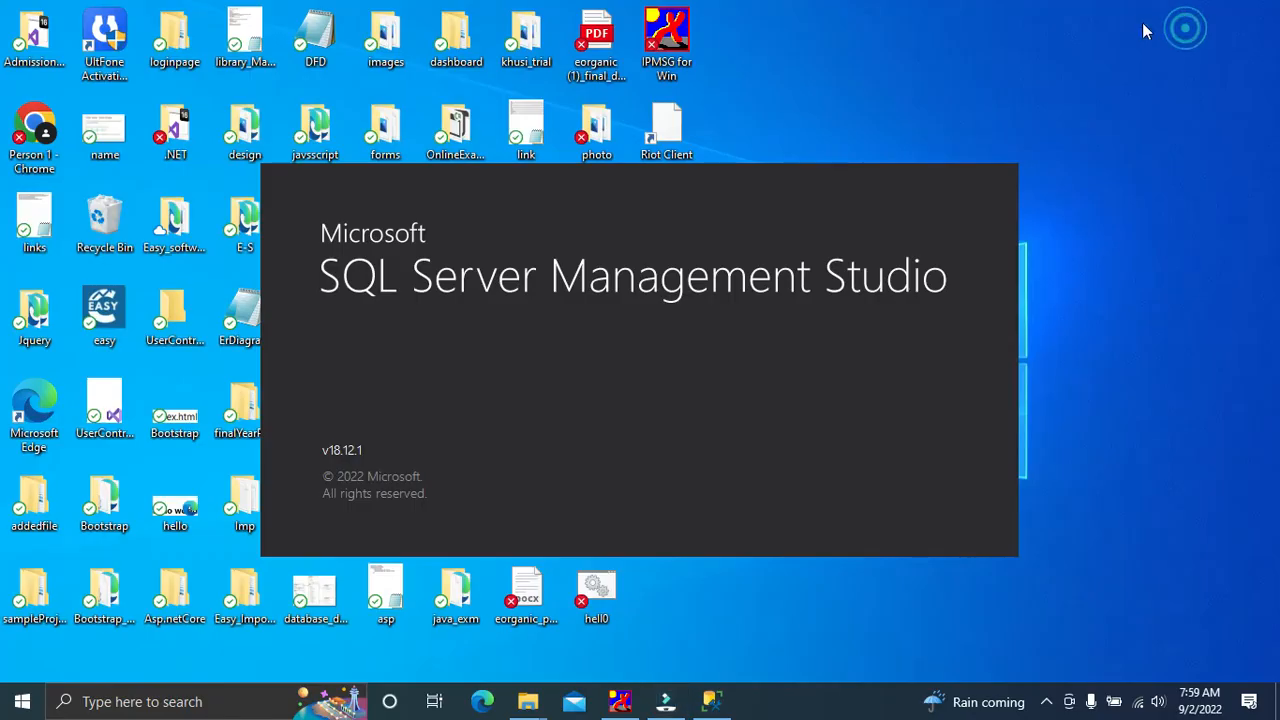
{"action": "mouse_move", "coordinate": [711, 700]}
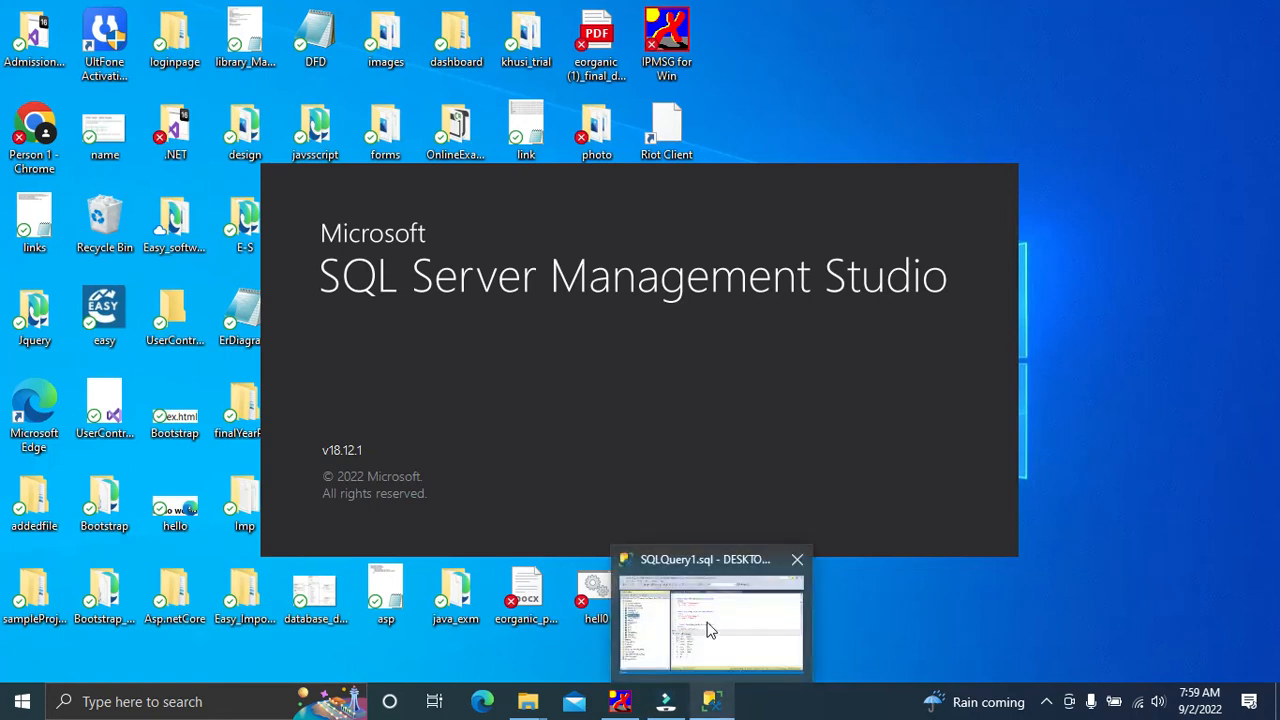
{"action": "left_click", "coordinate": [692, 624]}
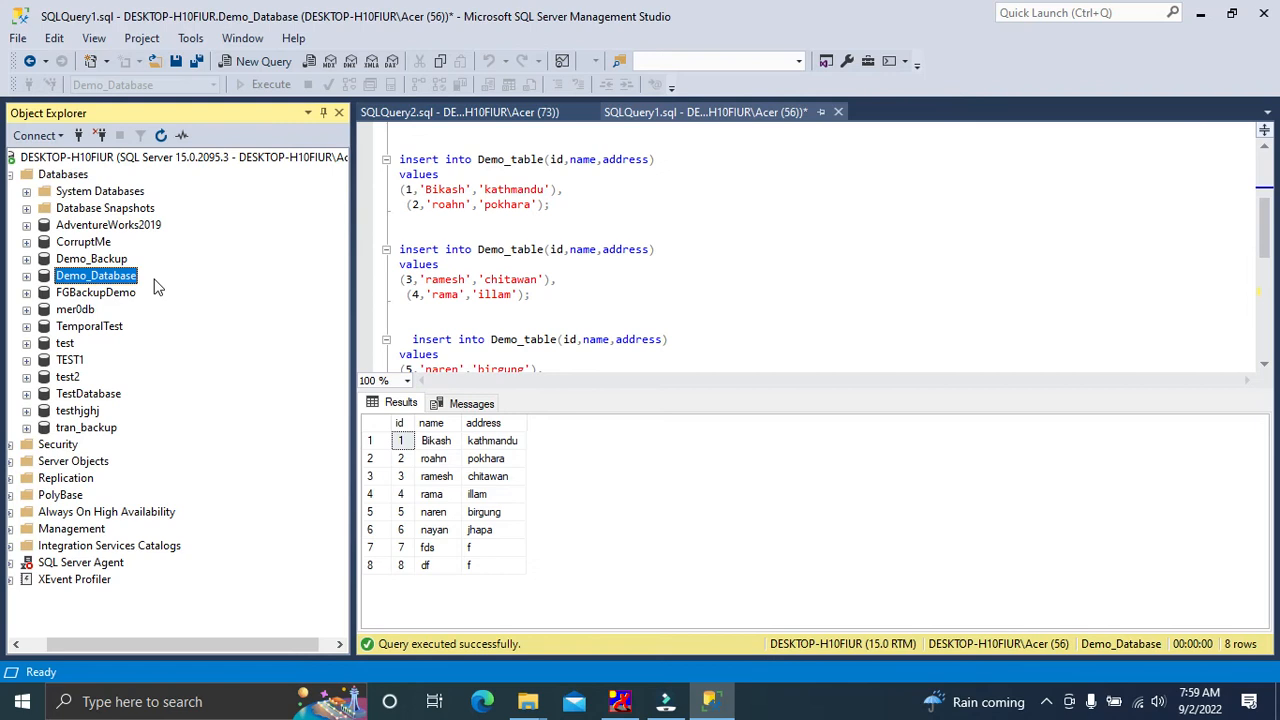
Review the SQLQuery1 script, from the create table and insert statements for Demo_table to the drop database statement
{"action": "left_click", "coordinate": [634, 300]}
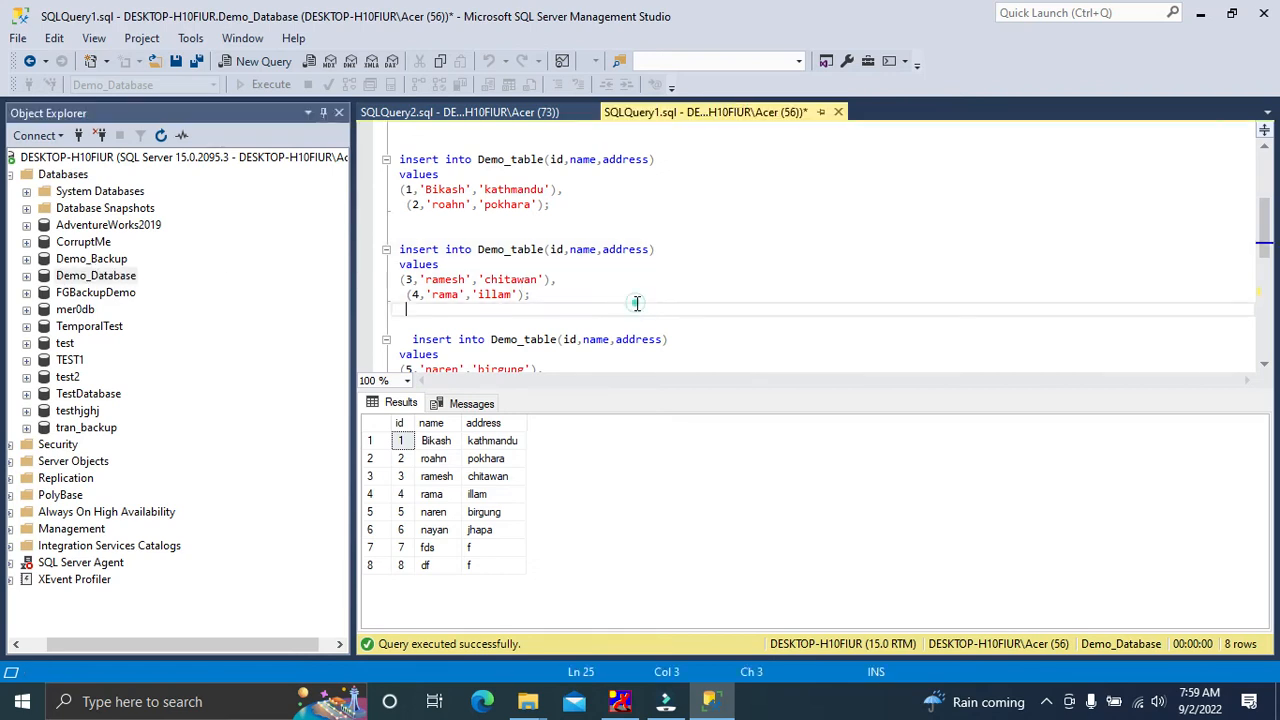
{"action": "scroll", "coordinate": [627, 306], "scroll_direction": "down", "scroll_amount": 6}
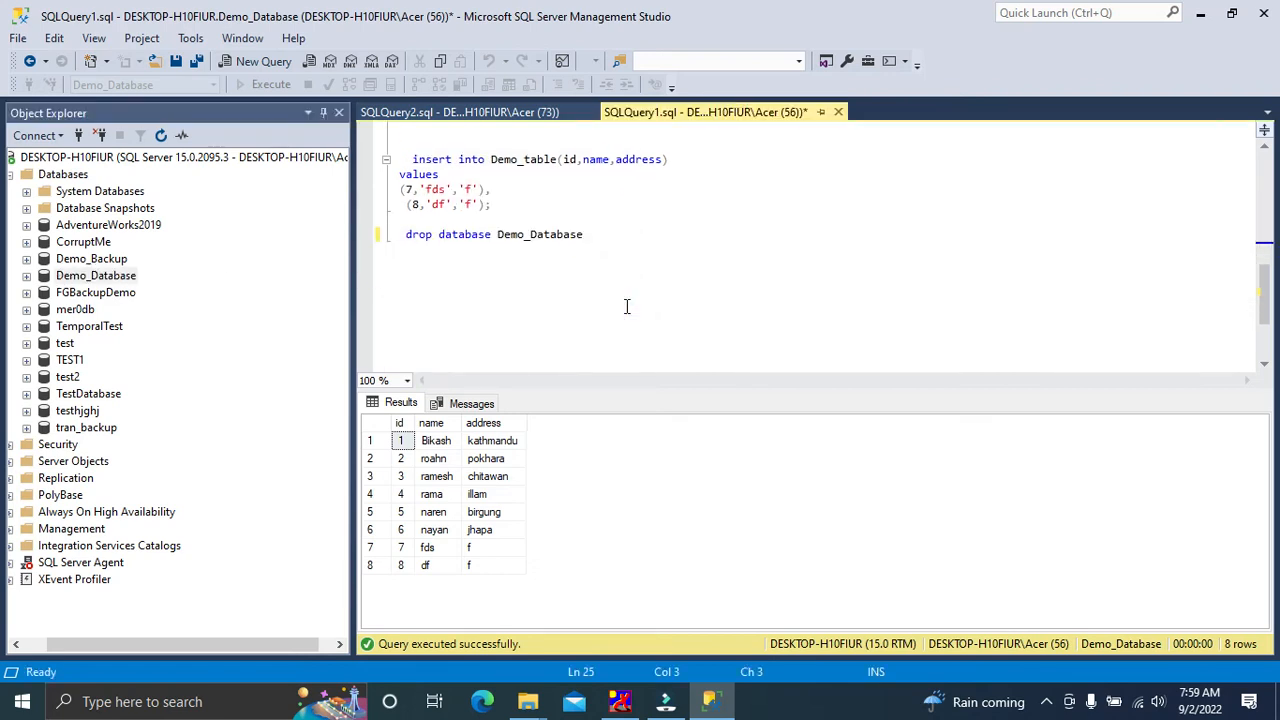
{"action": "left_click", "coordinate": [100, 278]}
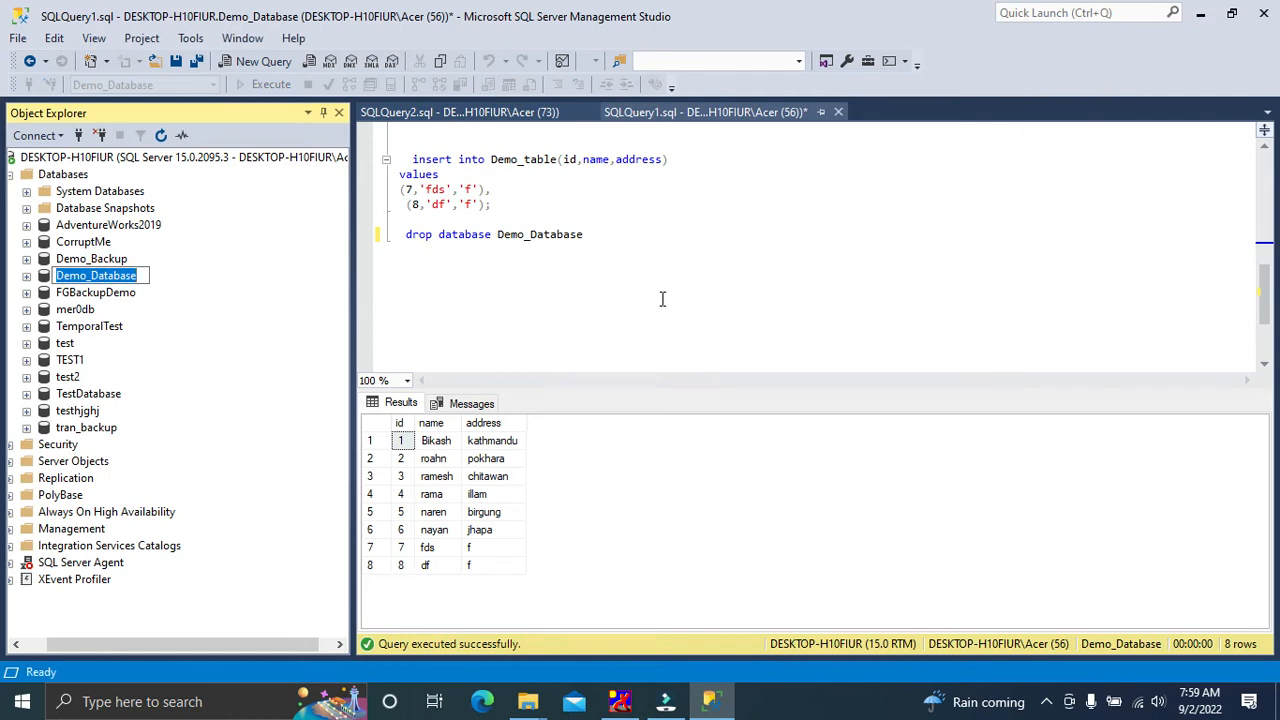
{"action": "scroll", "coordinate": [662, 299], "scroll_direction": "up", "scroll_amount": 3}
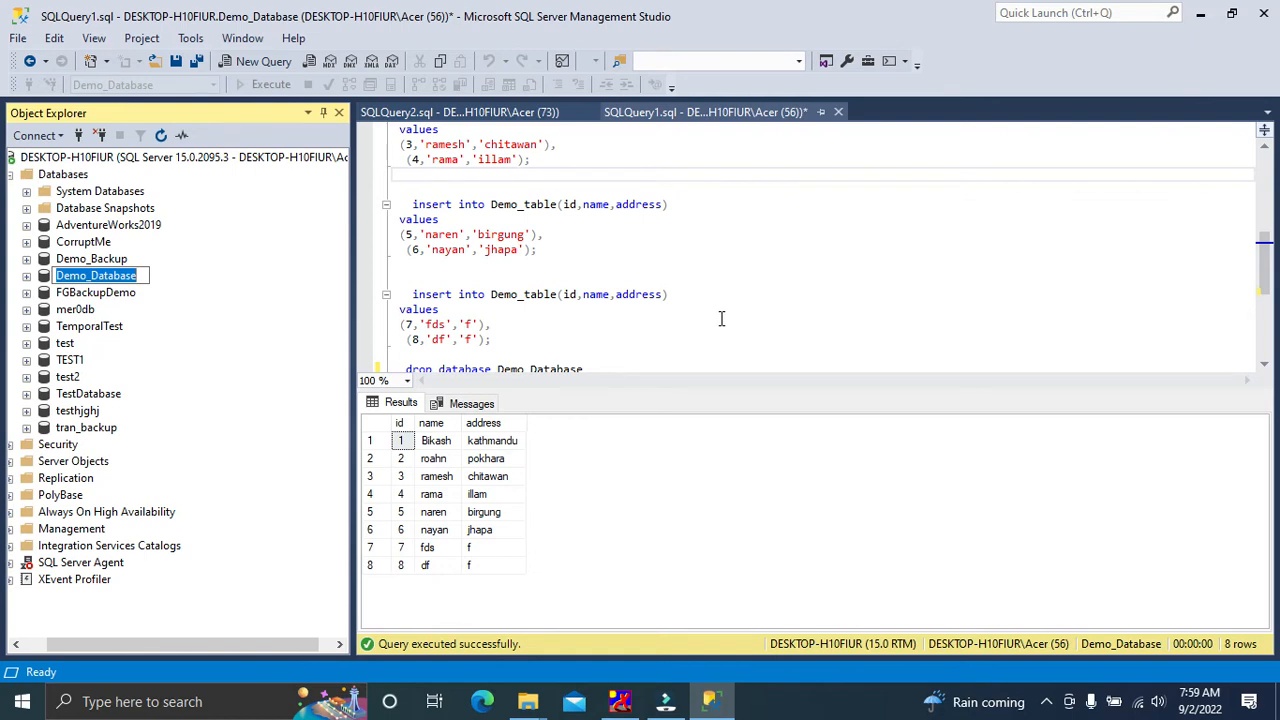
{"action": "scroll", "coordinate": [651, 316], "scroll_direction": "down", "scroll_amount": 4}
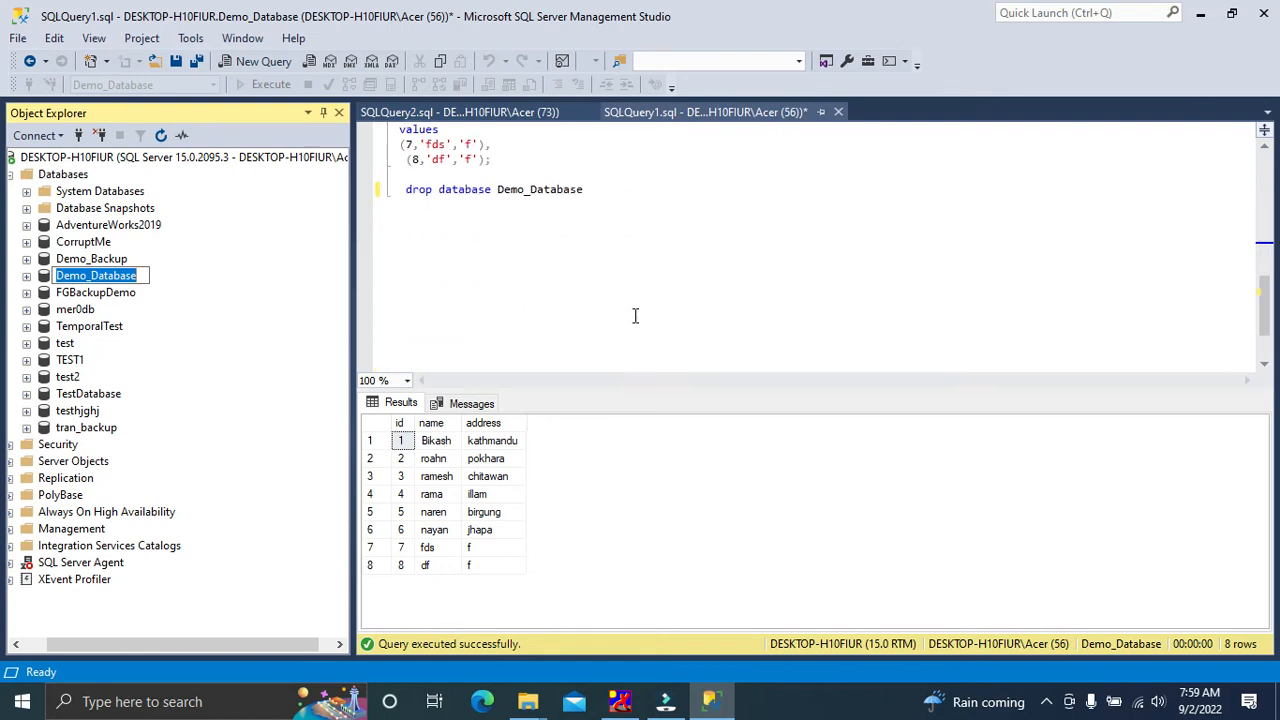
{"action": "left_click", "coordinate": [587, 300]}
{"action": "scroll", "coordinate": [586, 300], "scroll_direction": "up", "scroll_amount": 5}
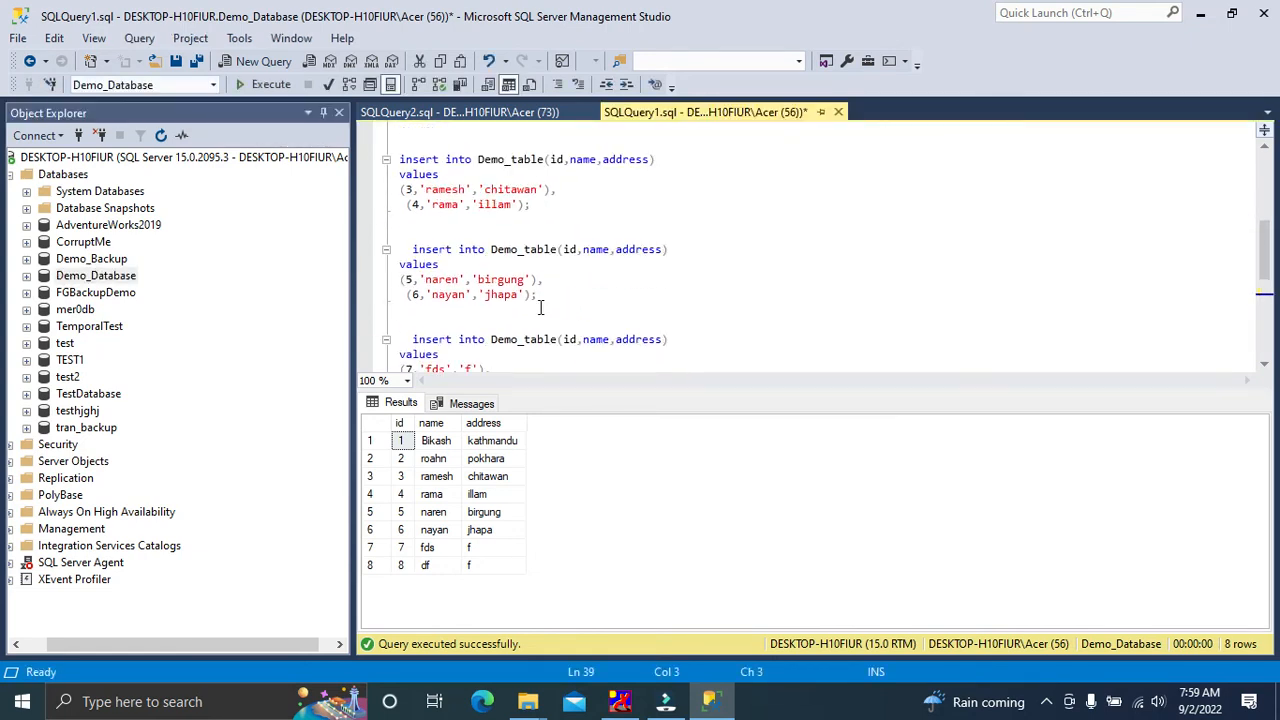
{"action": "scroll", "coordinate": [540, 307], "scroll_direction": "up", "scroll_amount": 3}
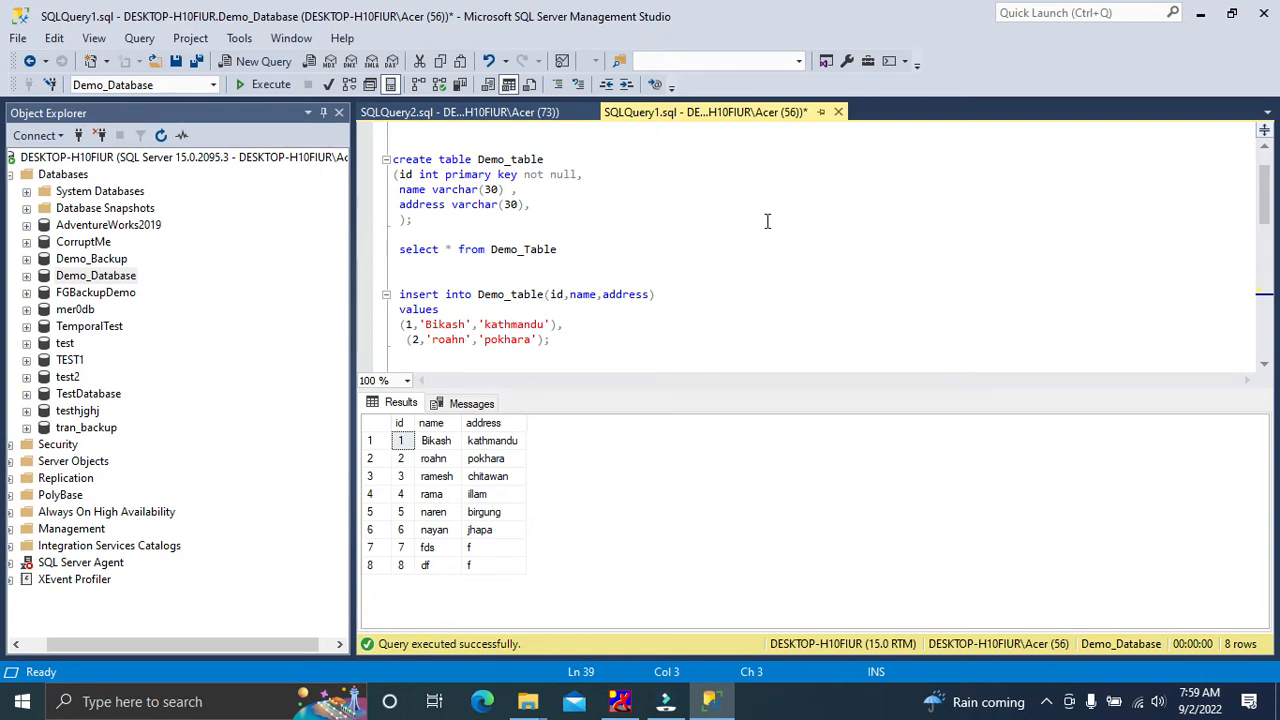
Delete Demo_Database with its backup and restore history, closing existing connections
{"action": "left_click", "coordinate": [98, 275]}
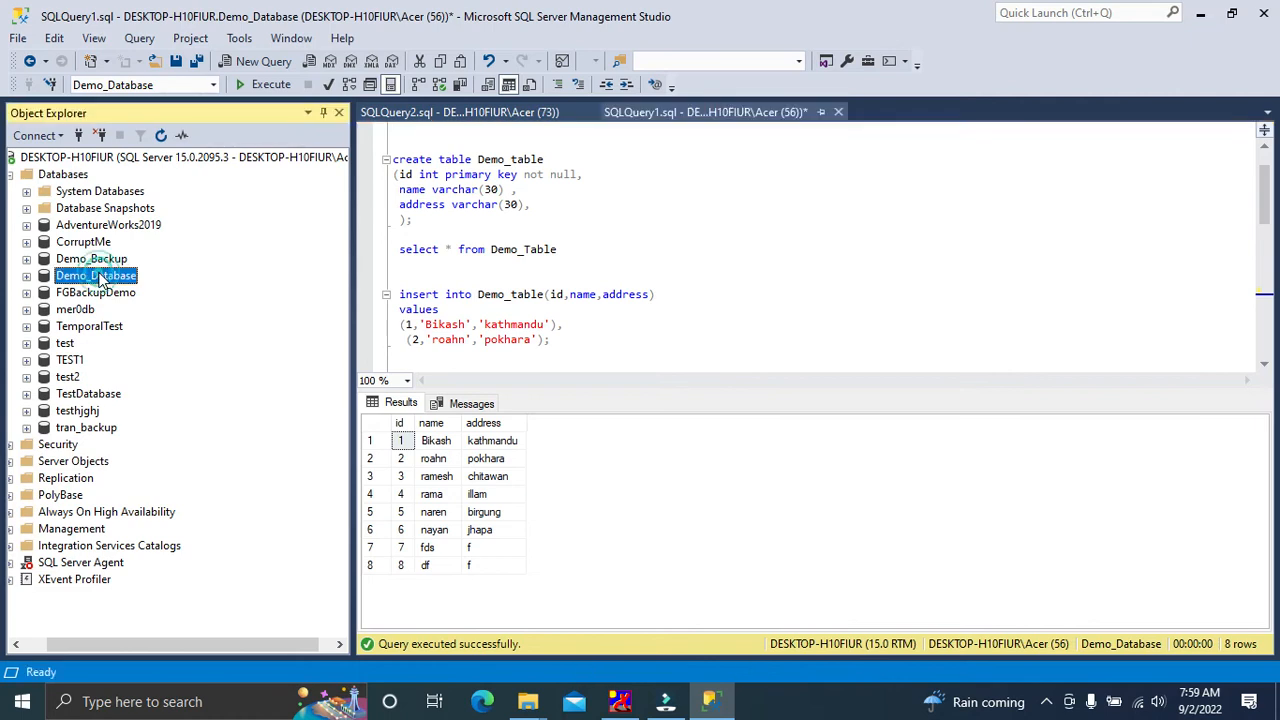
{"action": "right_click", "coordinate": [98, 275]}
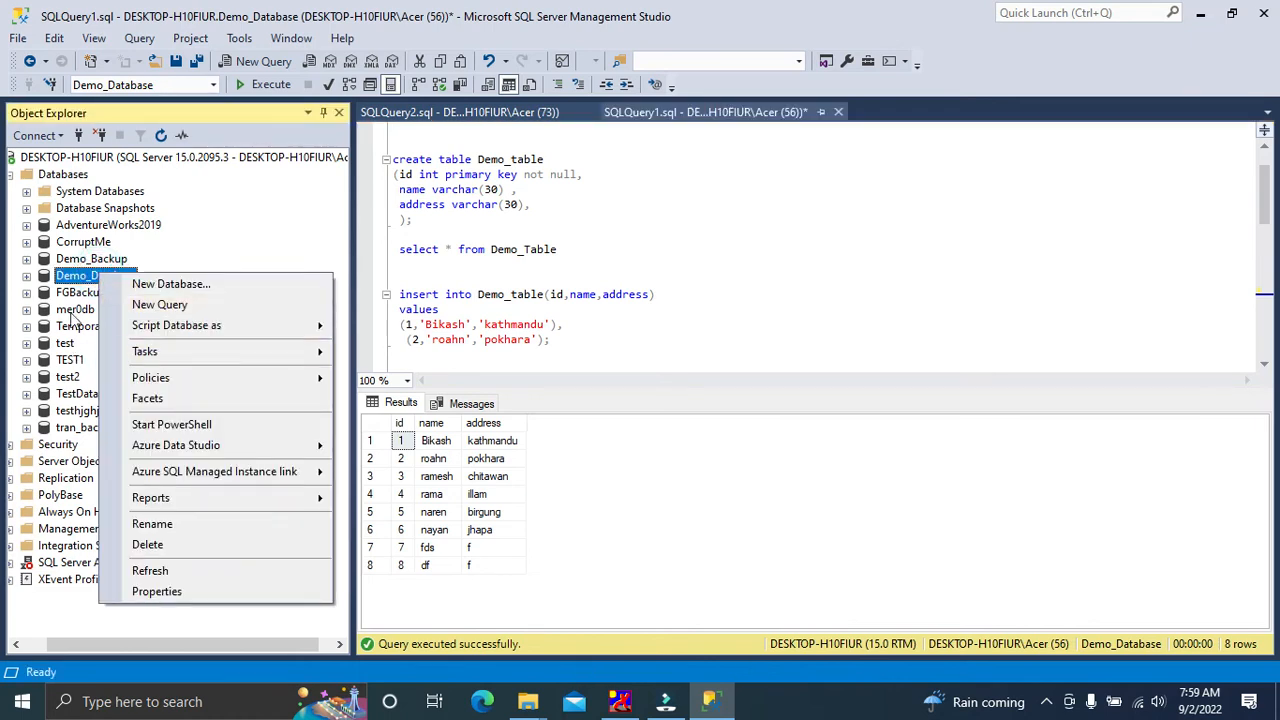
{"action": "left_click", "coordinate": [190, 548]}
{"action": "left_click", "coordinate": [496, 583]}
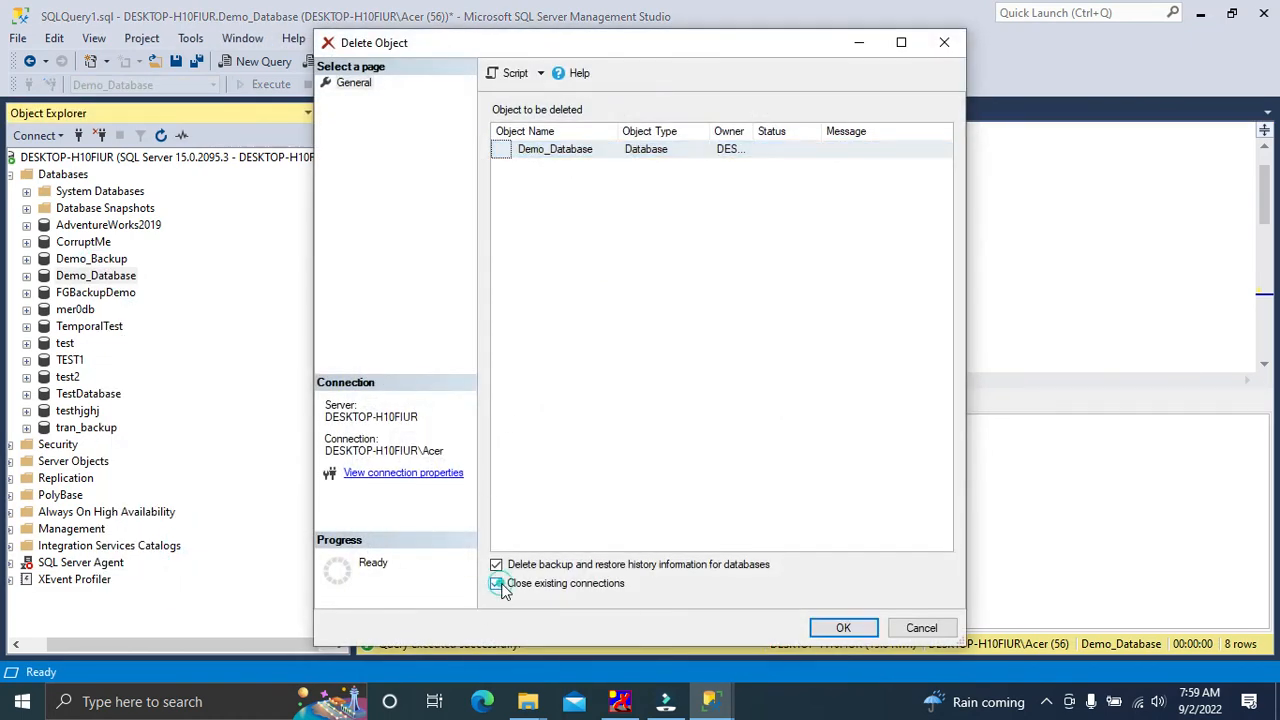
{"action": "left_click", "coordinate": [840, 630]}
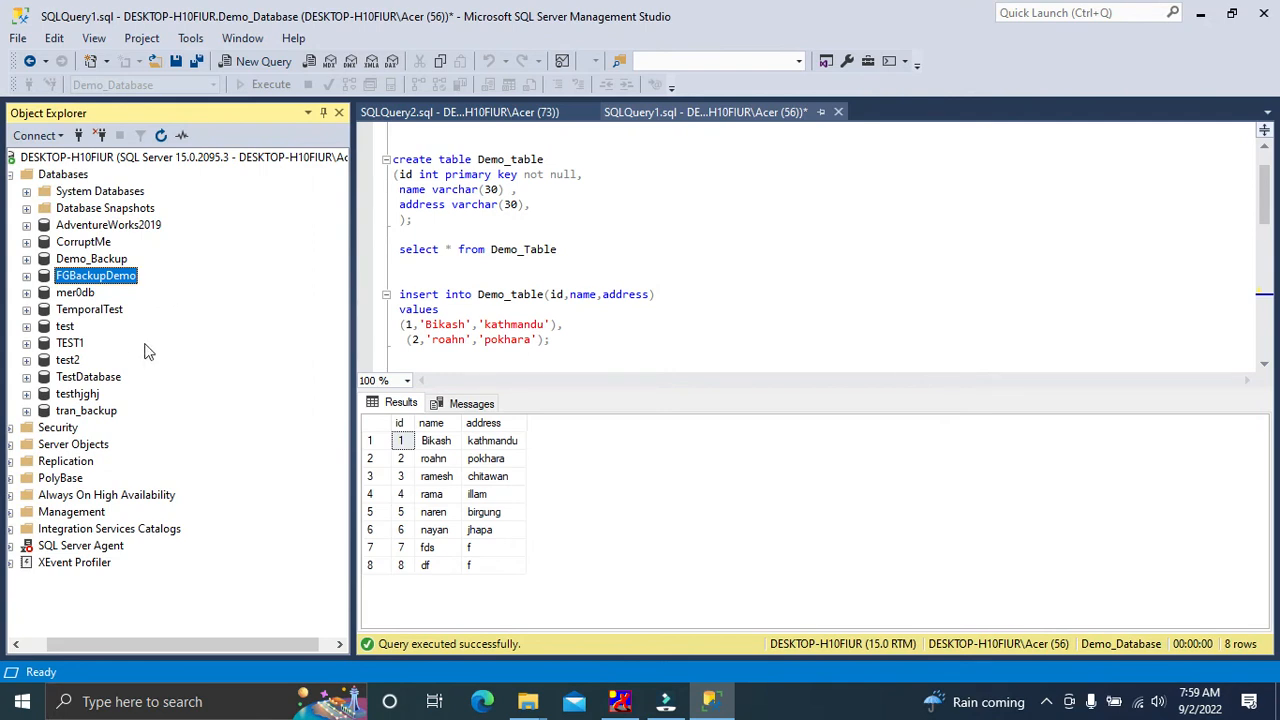
Run only the statement select * from Demo_Table to test whether the deleted database's data is still accessible
{"action": "scroll", "coordinate": [588, 258], "scroll_direction": "up", "scroll_amount": 1}
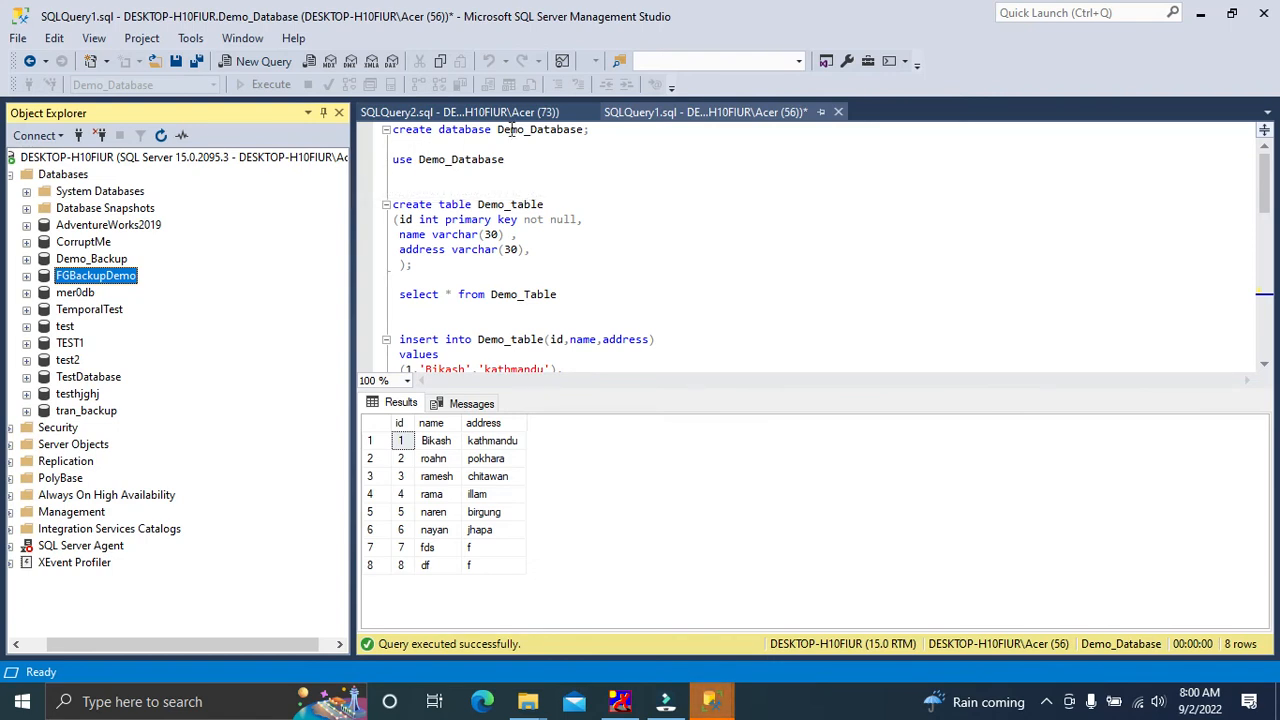
{"action": "left_click_drag", "start_coordinate": [560, 293], "coordinate": [345, 295]}
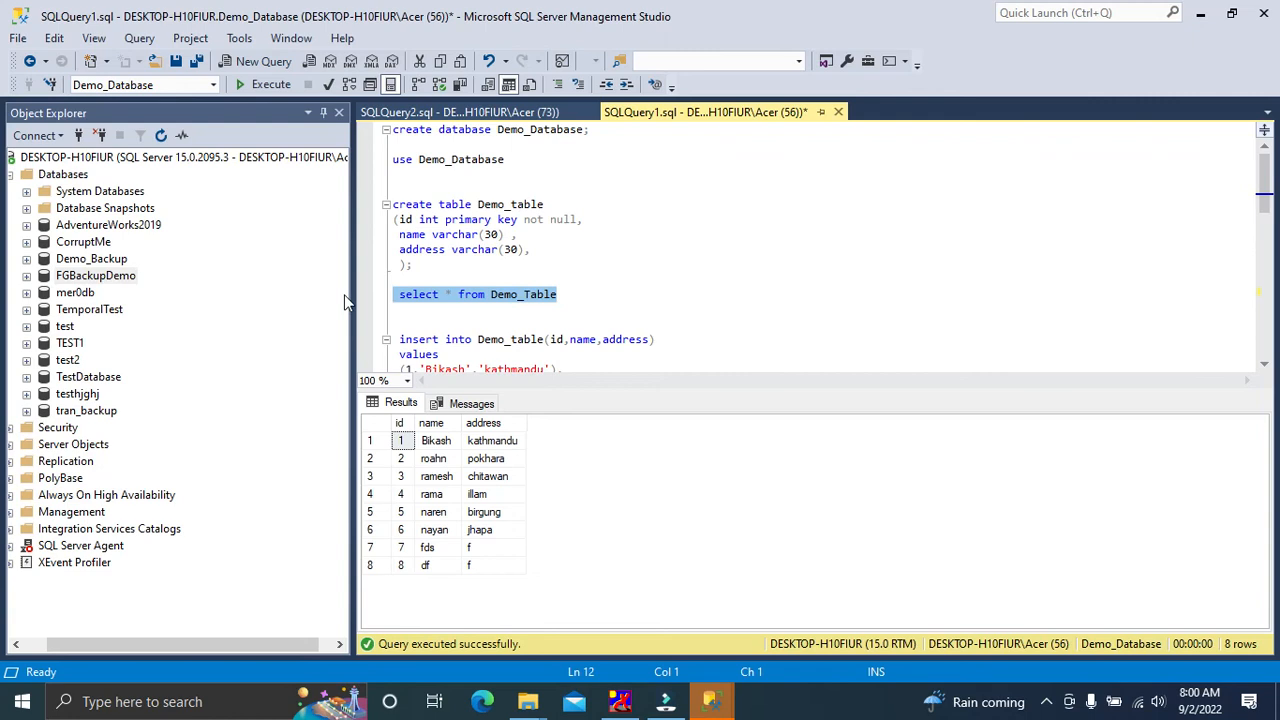
{"action": "key", "text": "F5"}
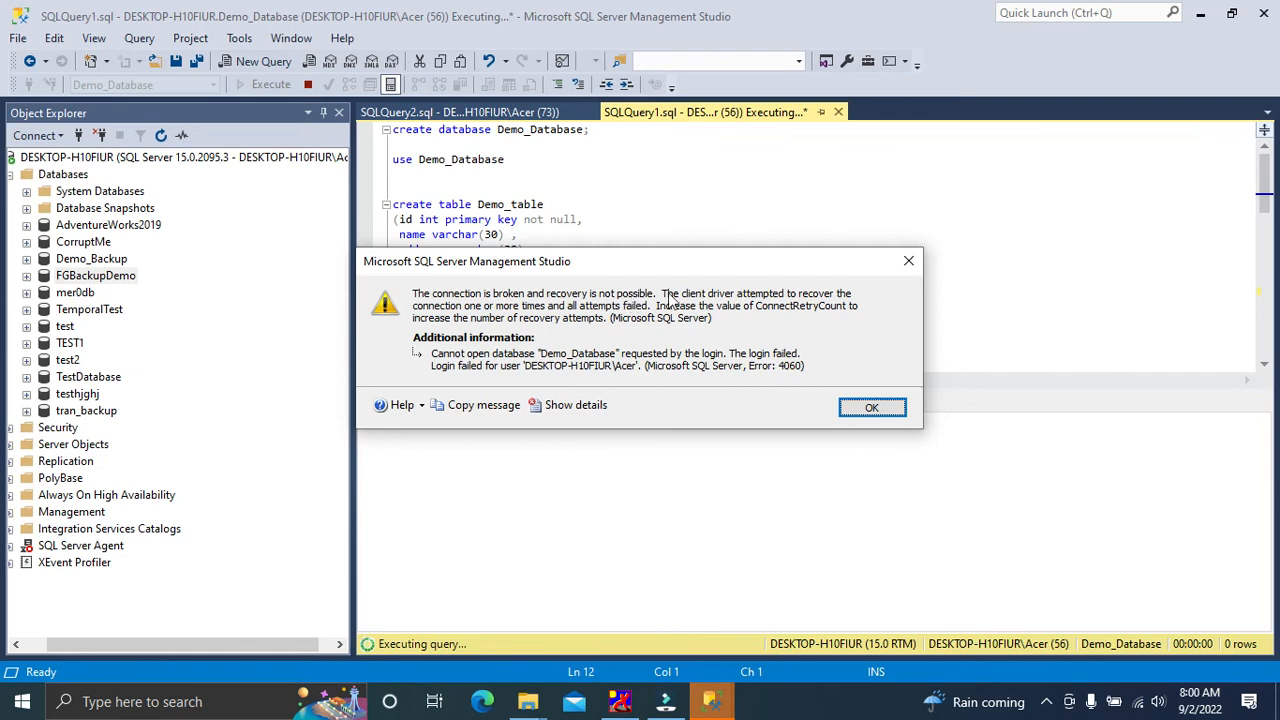
{"action": "left_click", "coordinate": [872, 408]}
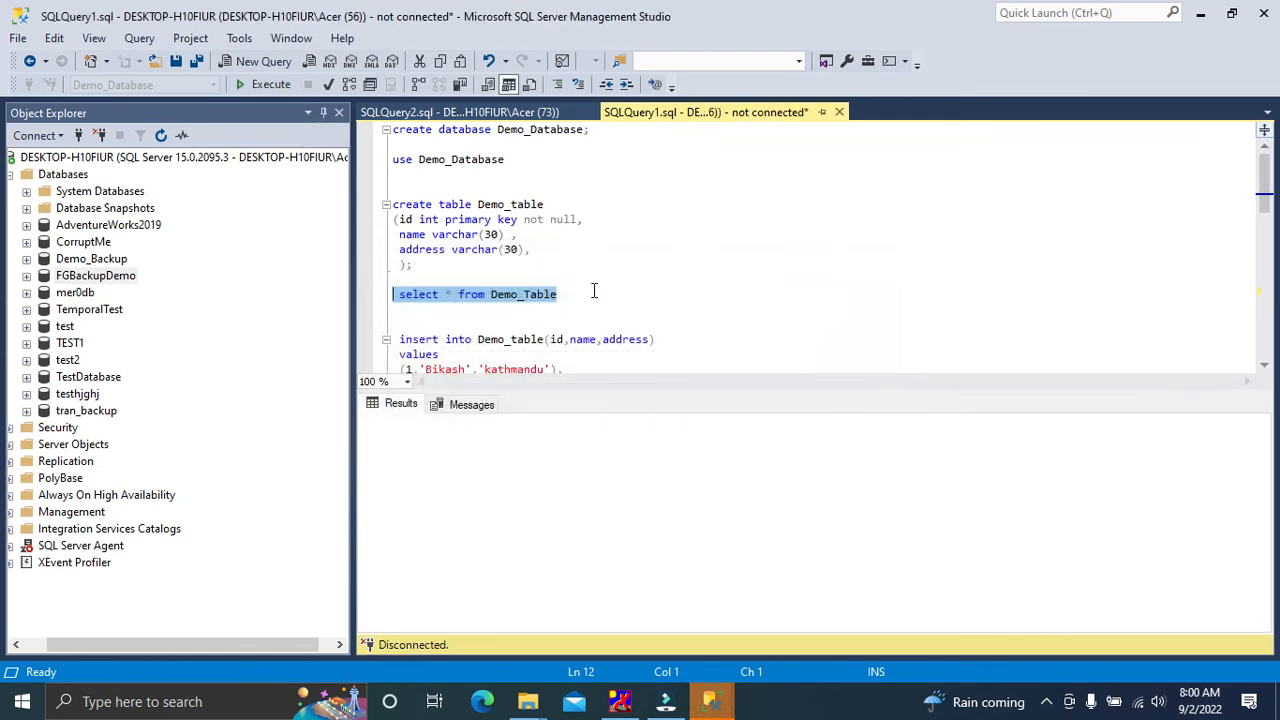
{"action": "left_click", "coordinate": [593, 293]}
{"action": "double_click", "coordinate": [593, 293]}
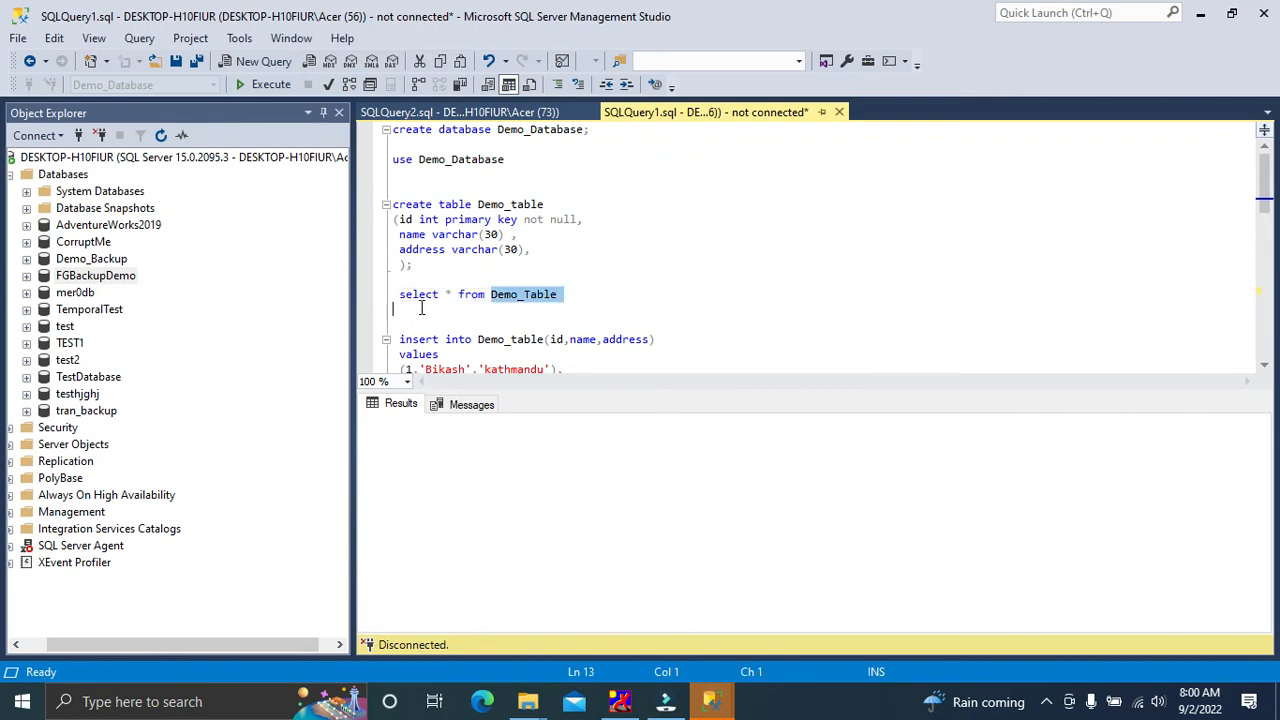
{"action": "left_click", "coordinate": [571, 306]}
{"action": "scroll", "coordinate": [605, 326], "scroll_direction": "down", "scroll_amount": 5}
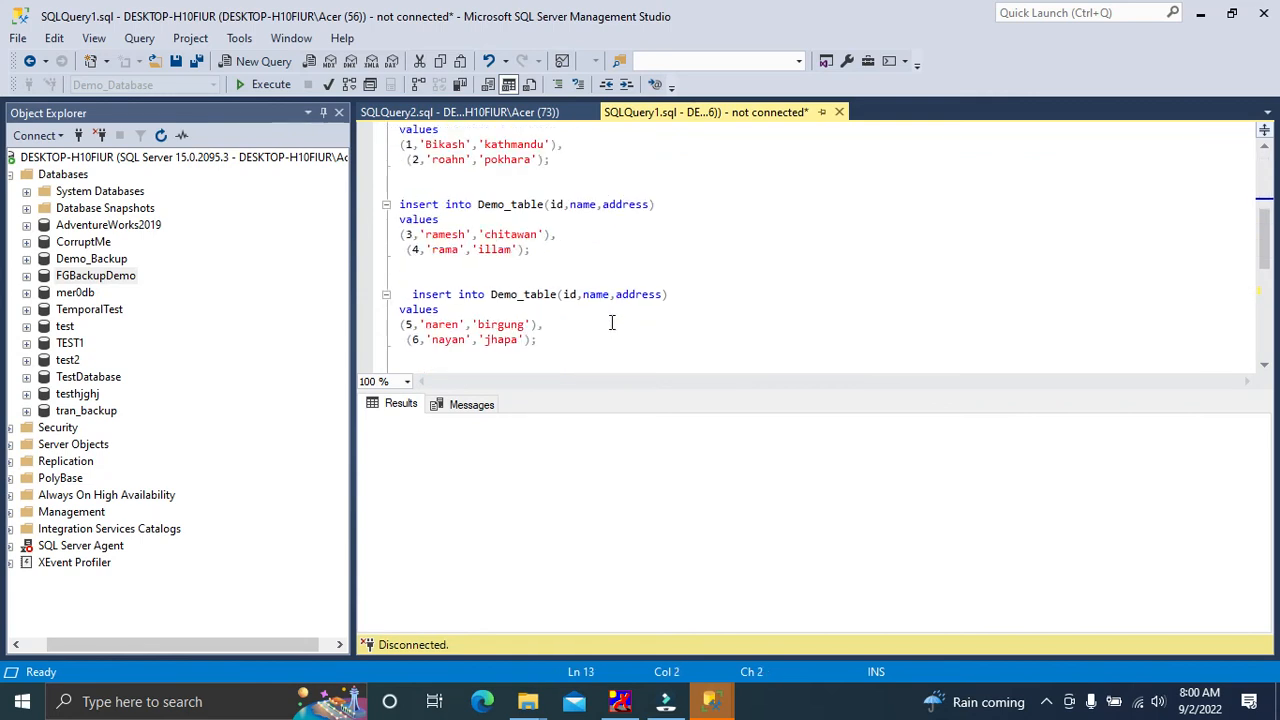
{"action": "scroll", "coordinate": [600, 318], "scroll_direction": "down", "scroll_amount": 4}
{"action": "scroll", "coordinate": [591, 316], "scroll_direction": "up", "scroll_amount": 4}
Start restoring a database from the Databases folder and choose a device as the restore source
{"action": "left_click", "coordinate": [68, 176]}
{"action": "right_click", "coordinate": [68, 177]}
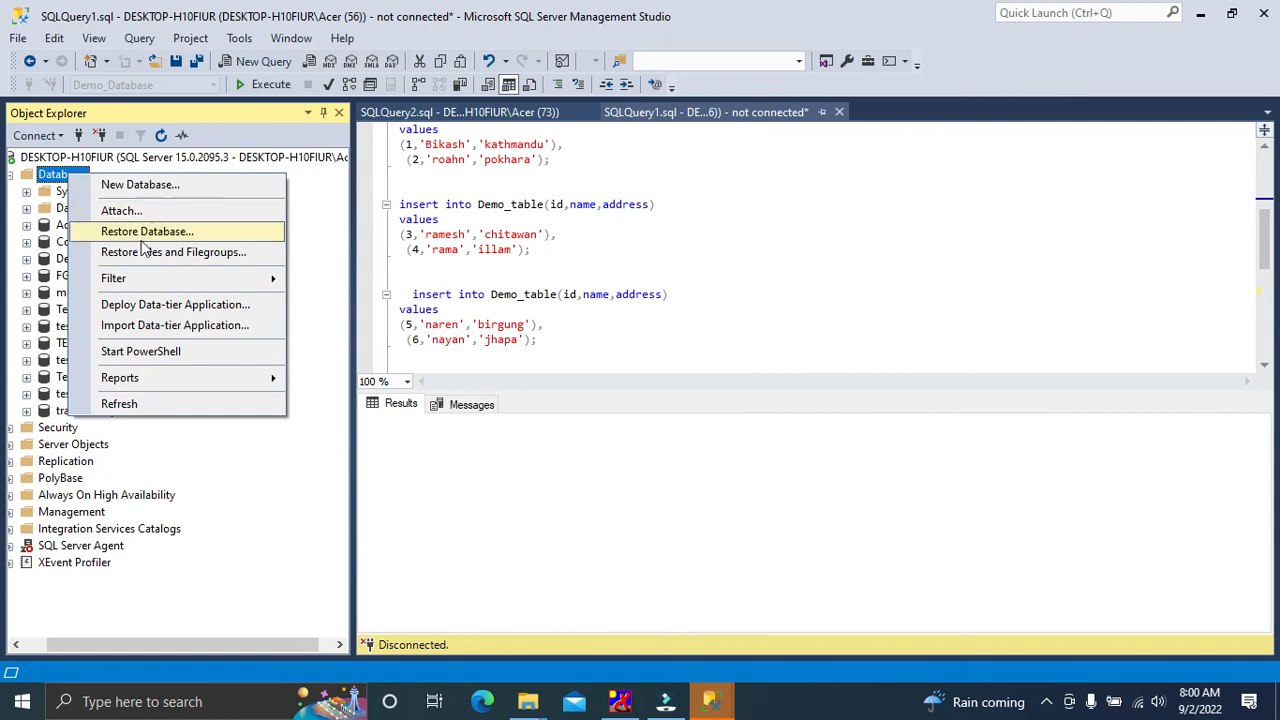
{"action": "left_click", "coordinate": [224, 232]}
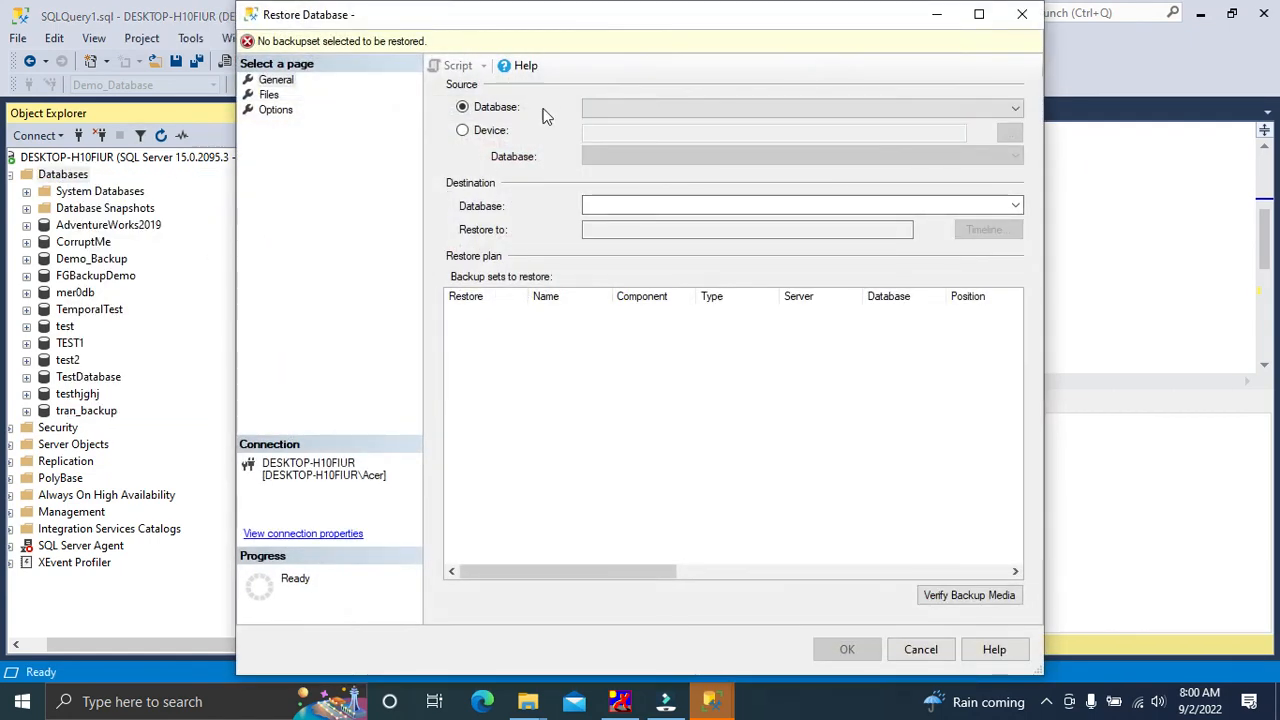
{"action": "left_click", "coordinate": [463, 131]}
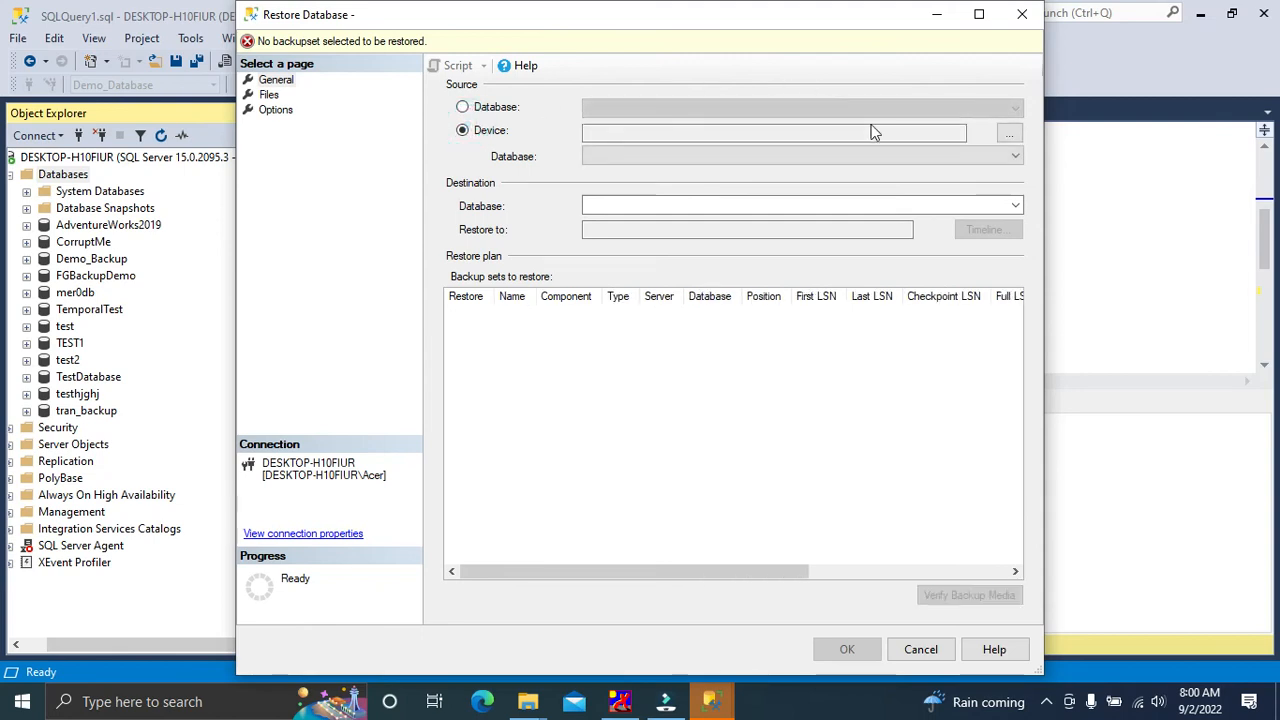
{"action": "left_click", "coordinate": [486, 106]}
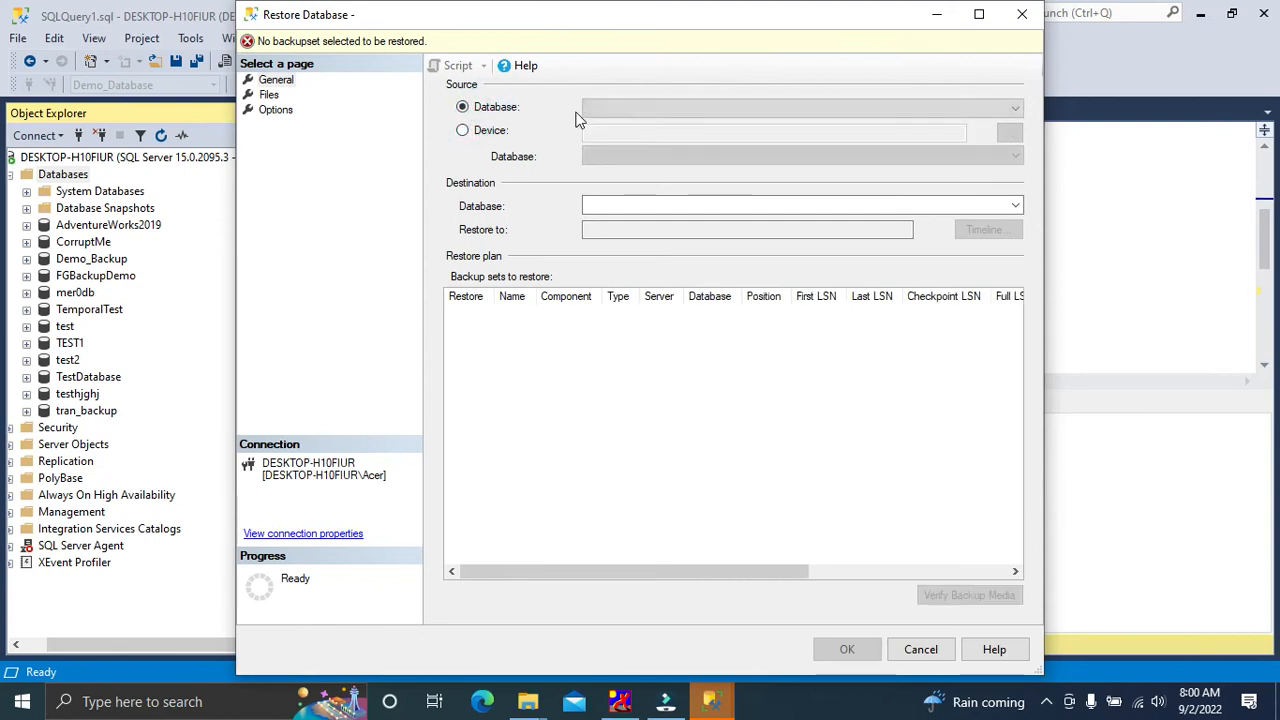
{"action": "left_click", "coordinate": [618, 106]}
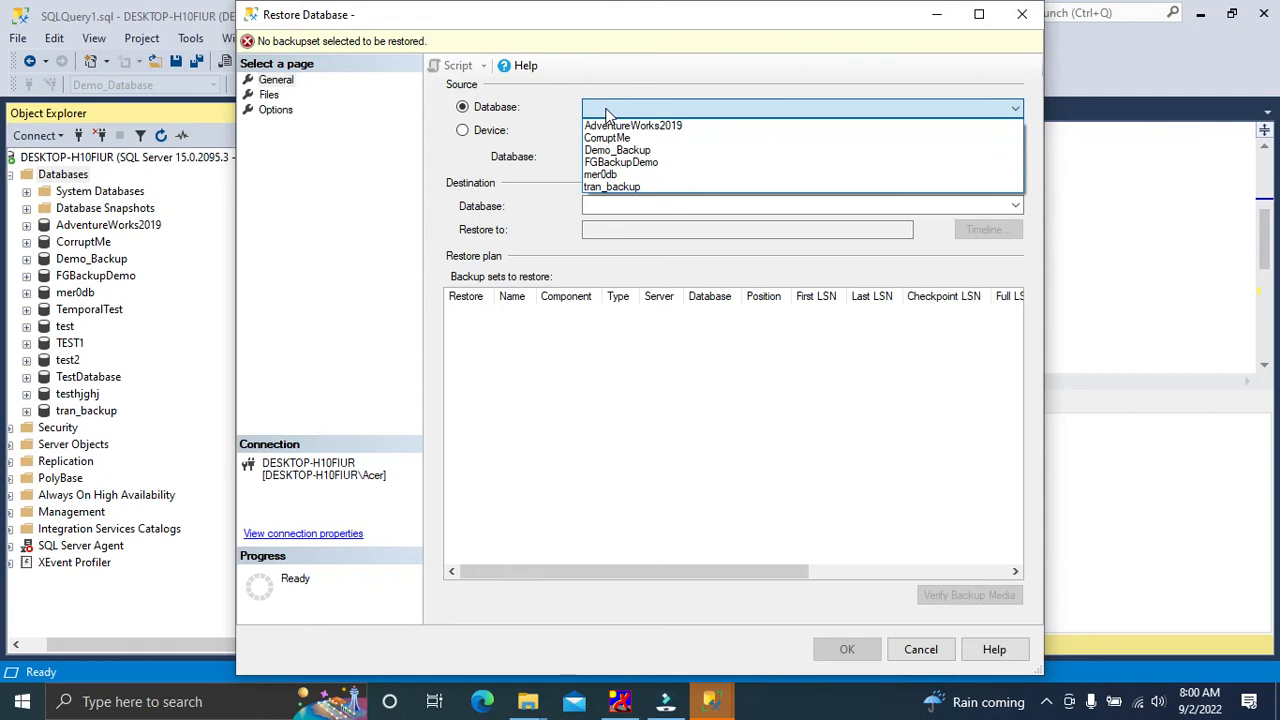
{"action": "left_click", "coordinate": [480, 133]}
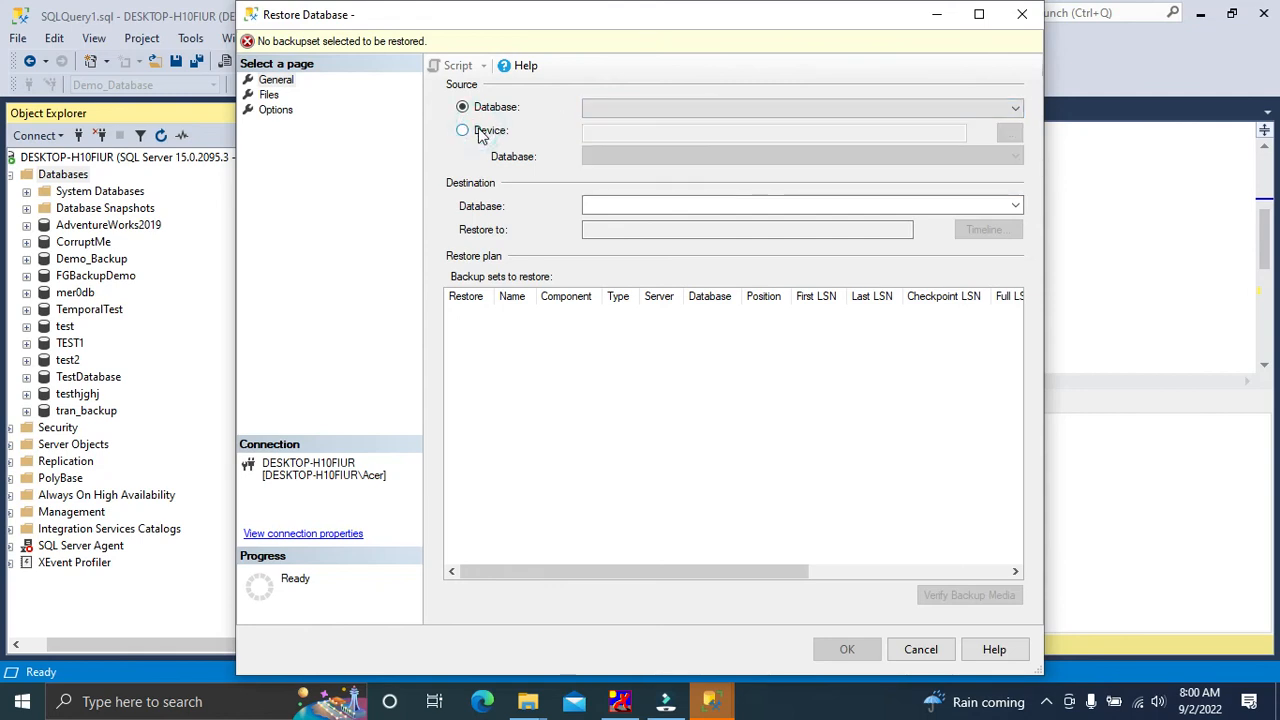
{"action": "left_click", "coordinate": [464, 131]}
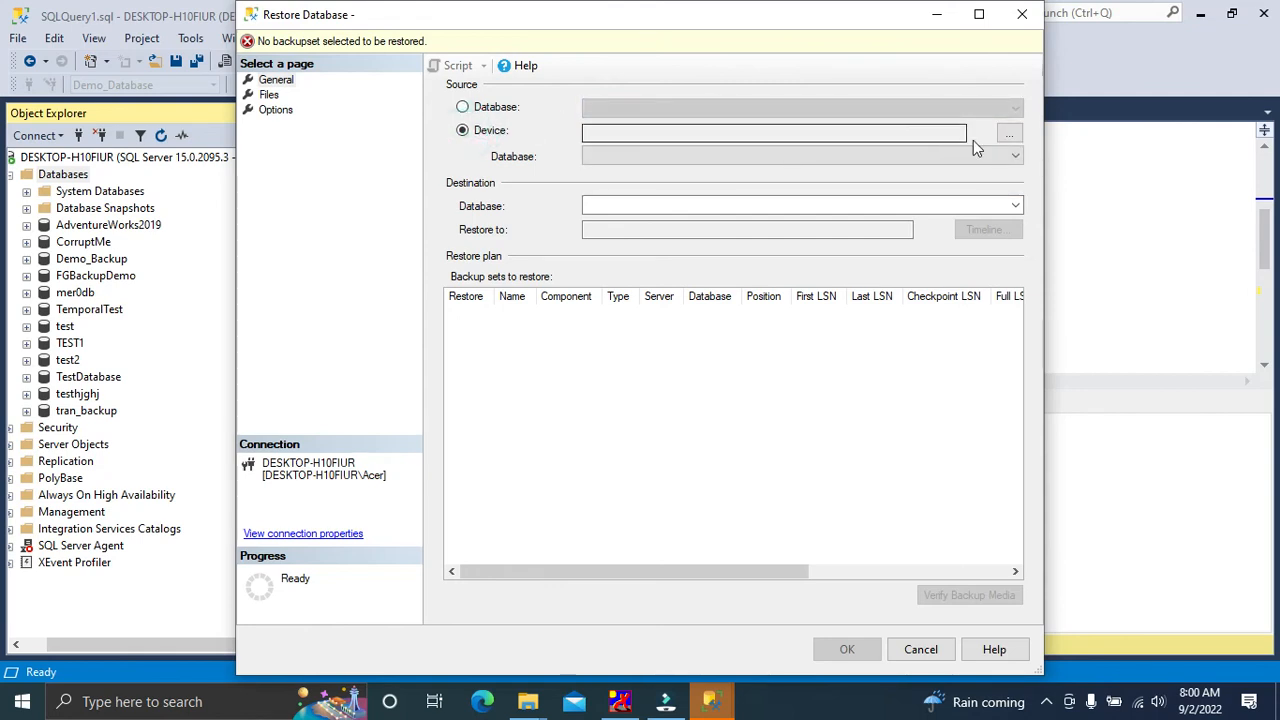
Add the backup file E:\backupfile\mydatabasebackup.bak as the backup media for the restore
{"action": "left_click", "coordinate": [1009, 133]}
{"action": "left_click", "coordinate": [849, 290]}
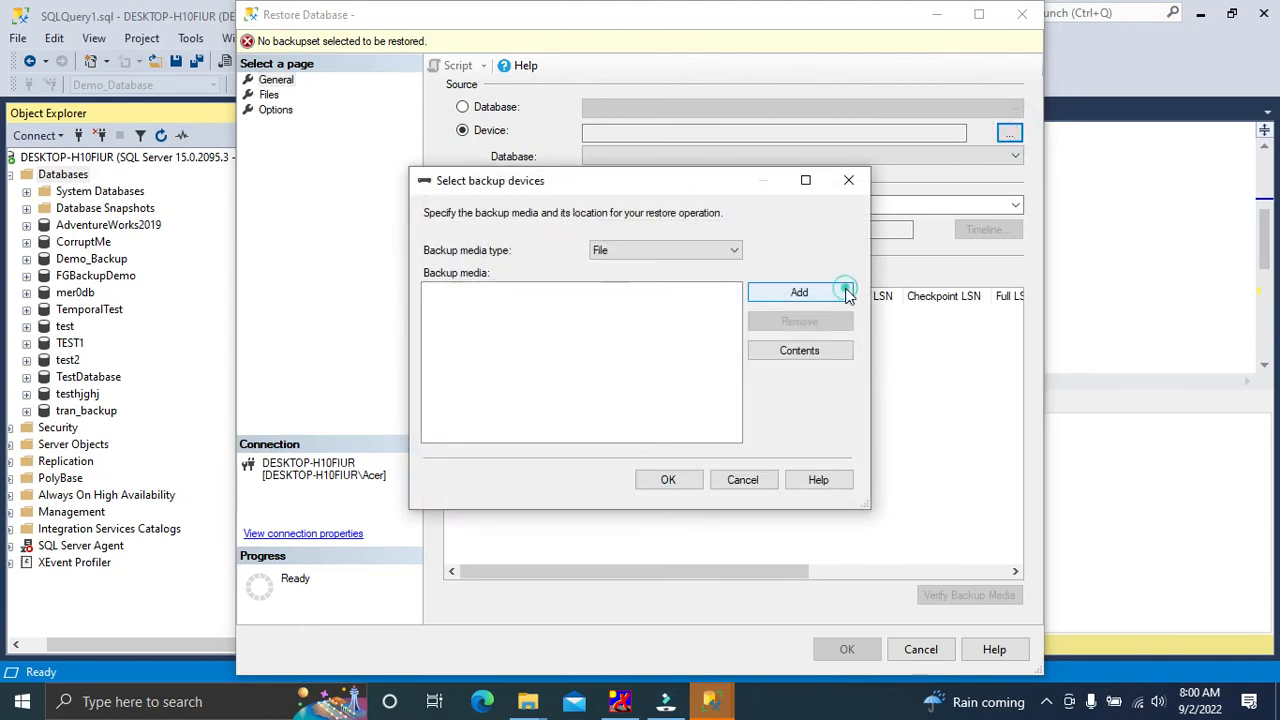
{"action": "left_click_drag", "start_coordinate": [563, 306], "coordinate": [491, 417]}
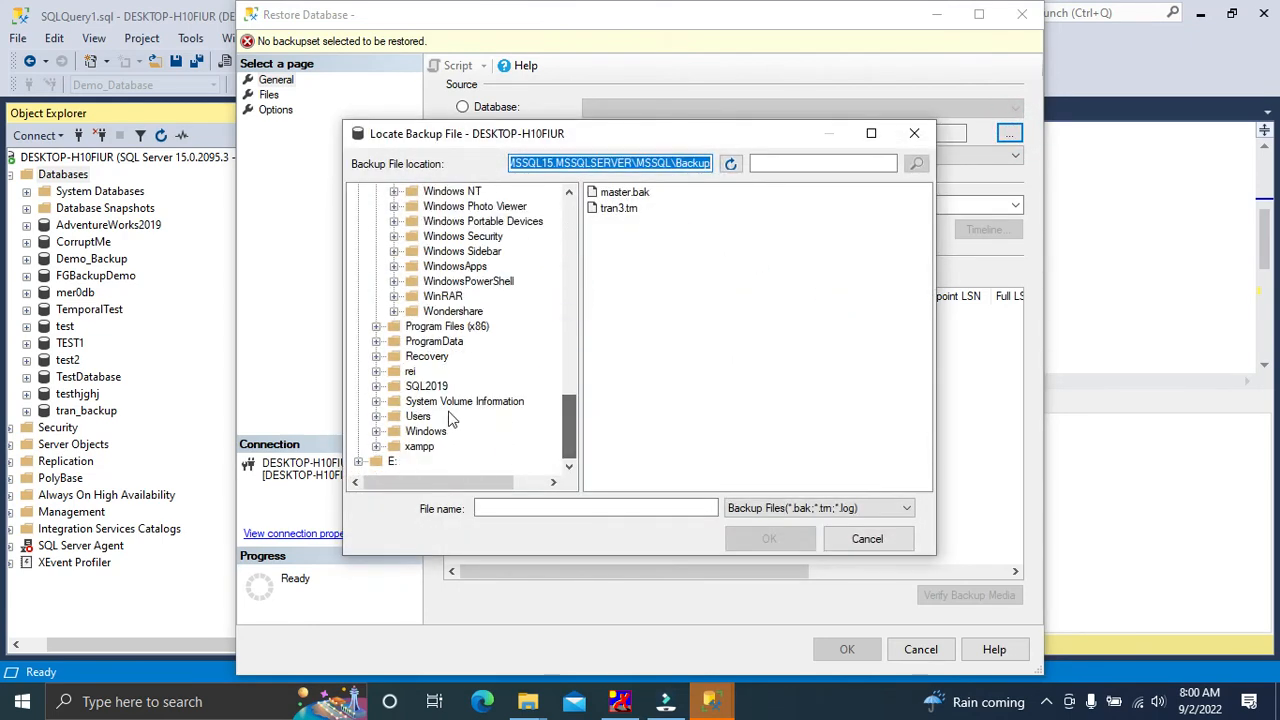
{"action": "left_click", "coordinate": [358, 461]}
{"action": "left_click", "coordinate": [418, 237]}
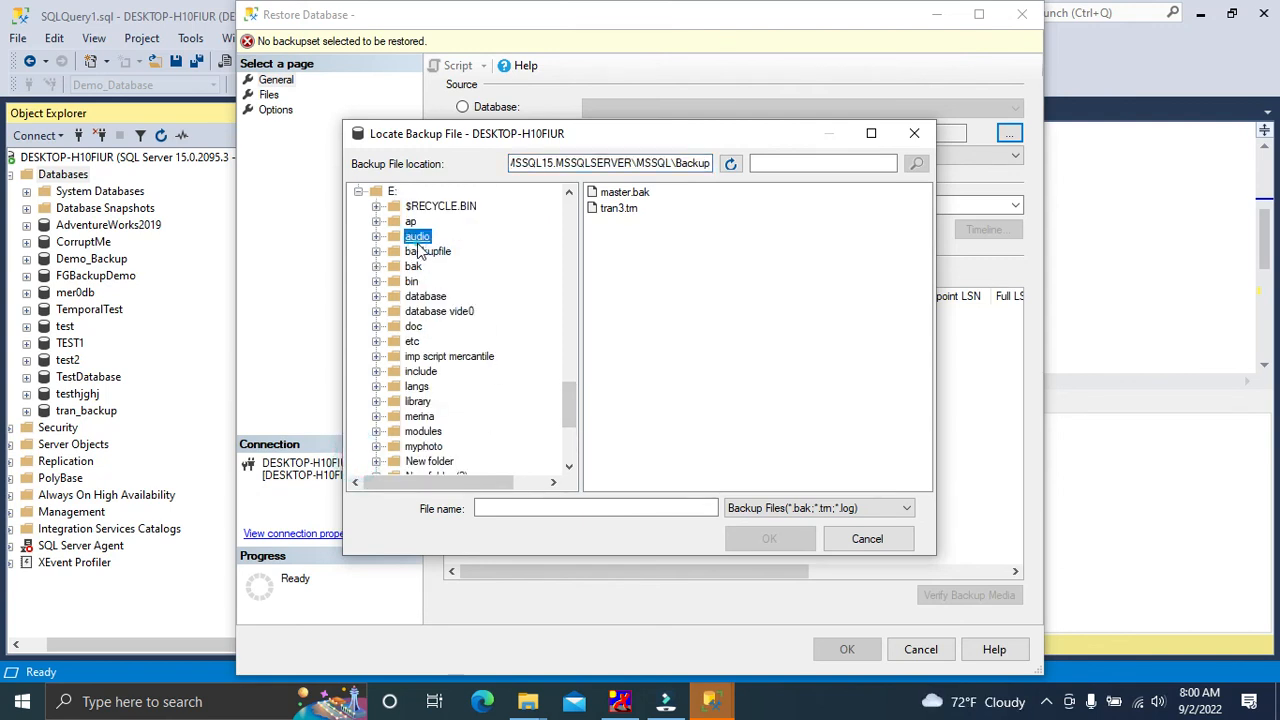
{"action": "left_click", "coordinate": [435, 257]}
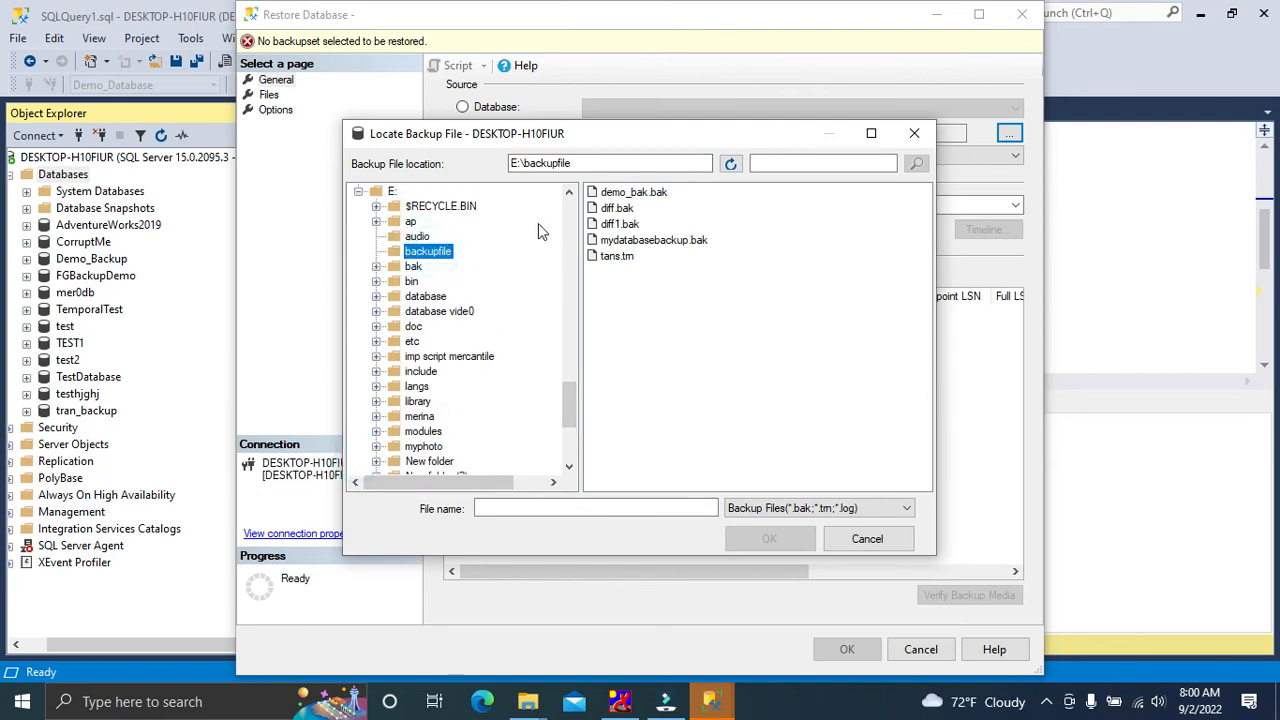
{"action": "left_click", "coordinate": [640, 241]}
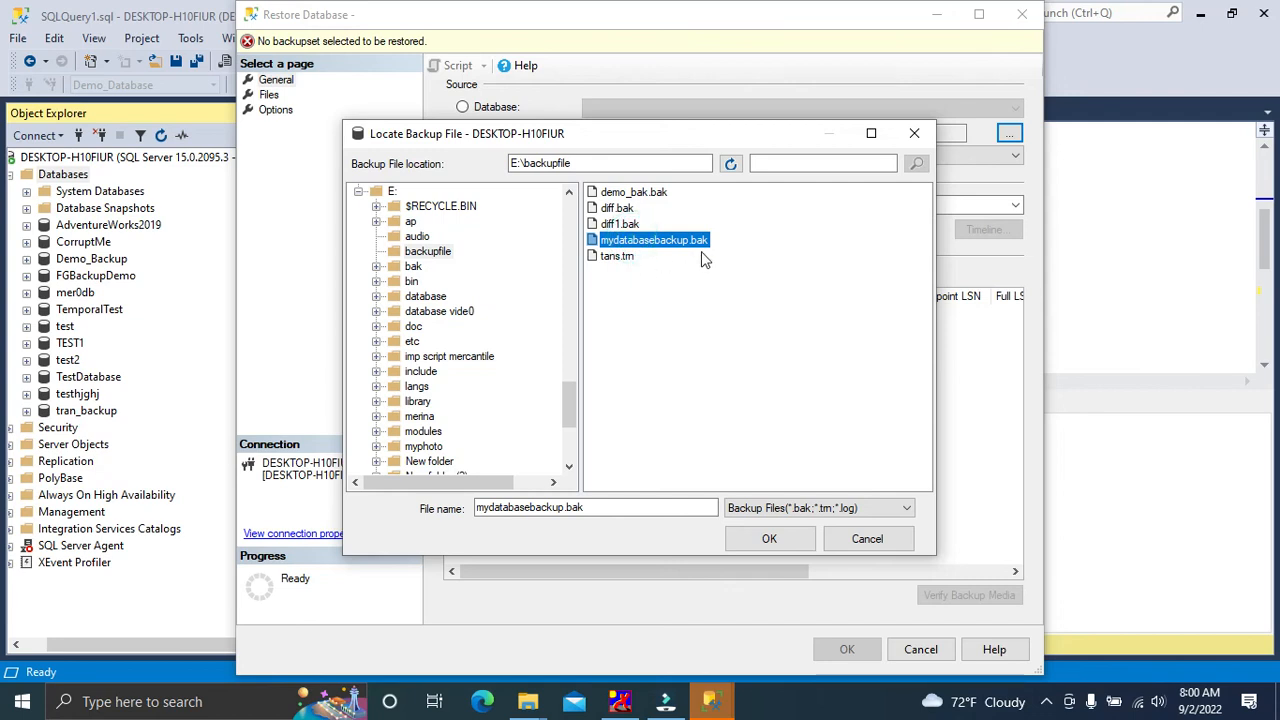
{"action": "left_click", "coordinate": [768, 539]}
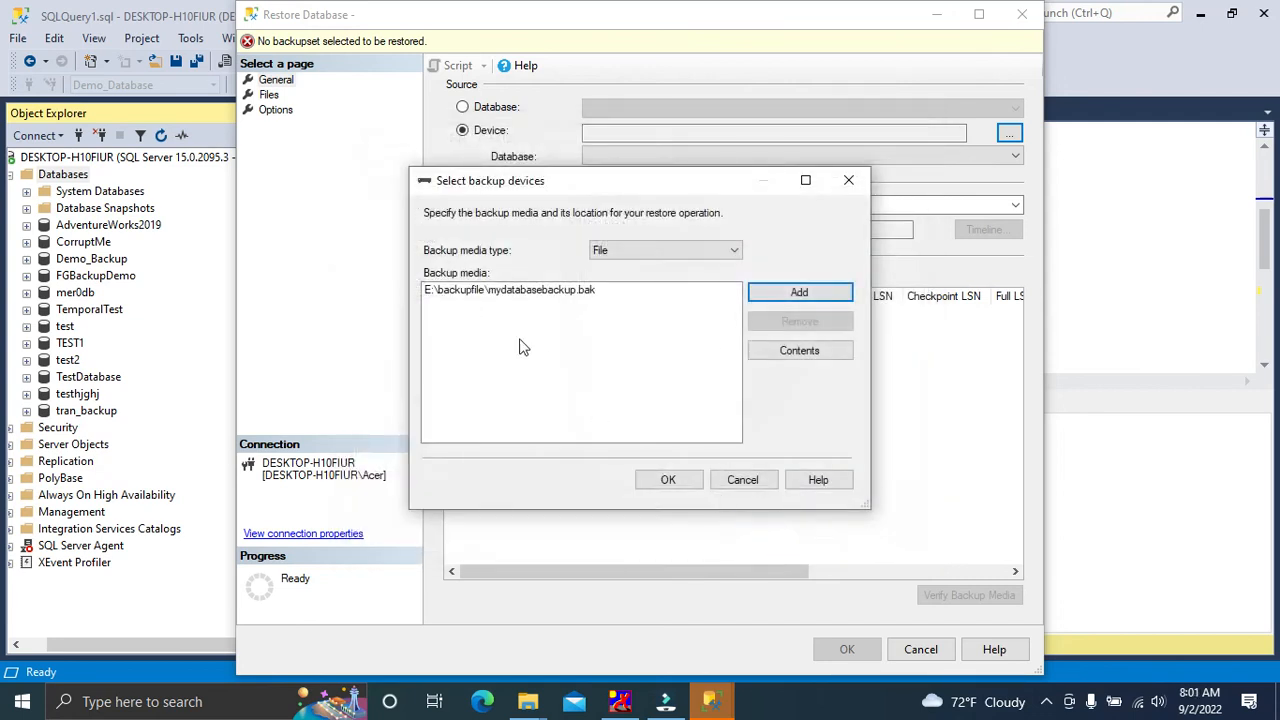
{"action": "left_click", "coordinate": [666, 481]}
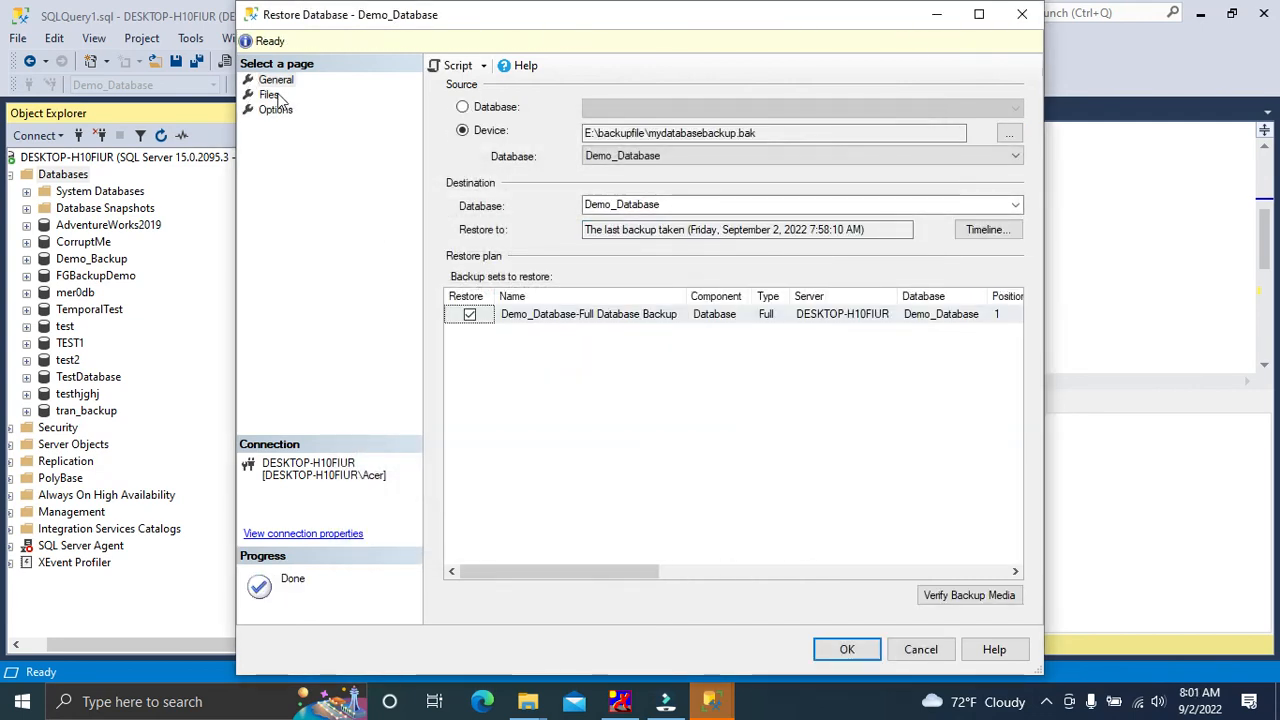
Examine the backup set in the restore plan, from its component, type and server to its dates, size and user name
{"action": "left_click", "coordinate": [267, 93]}
{"action": "left_click", "coordinate": [275, 80]}
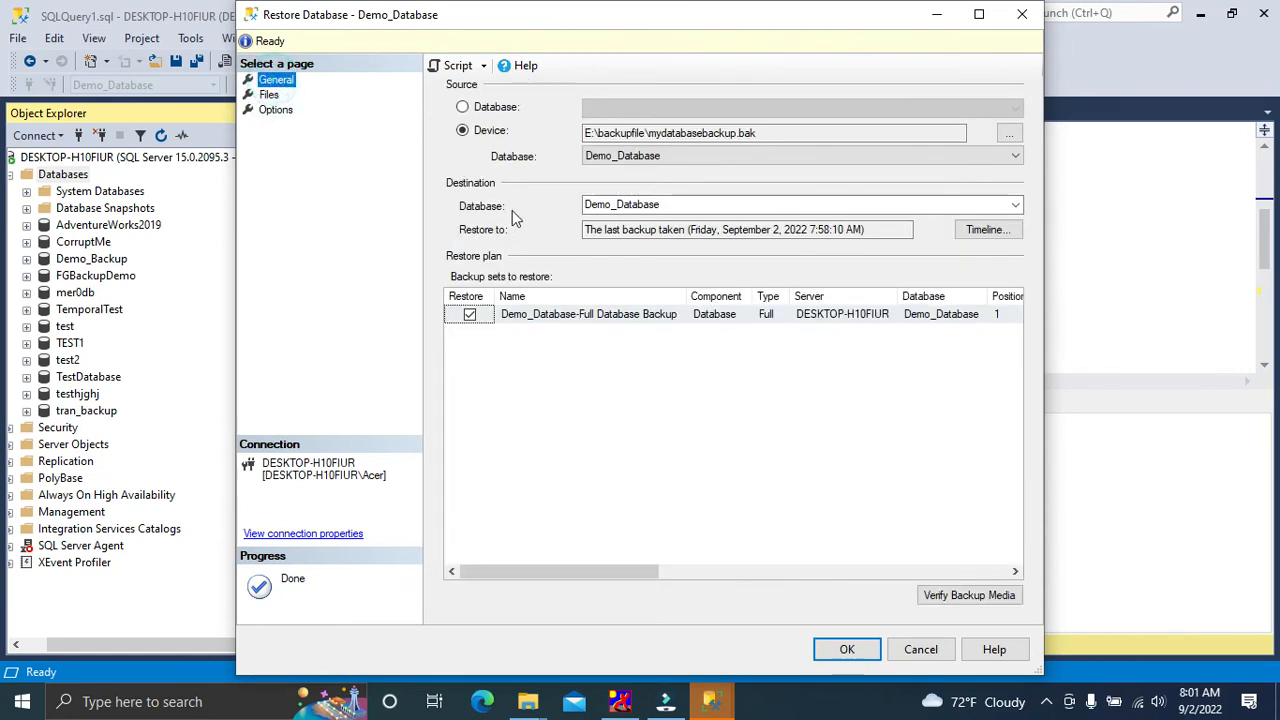
{"action": "left_click", "coordinate": [727, 318]}
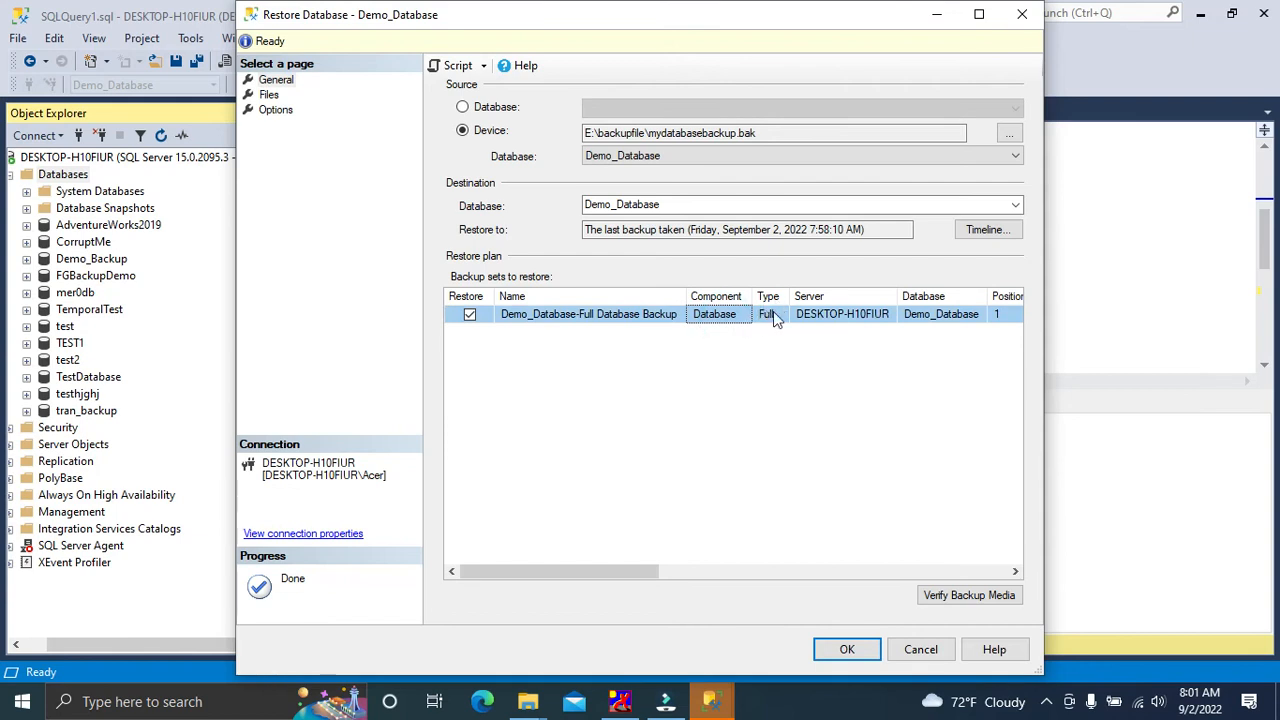
{"action": "left_click", "coordinate": [835, 313]}
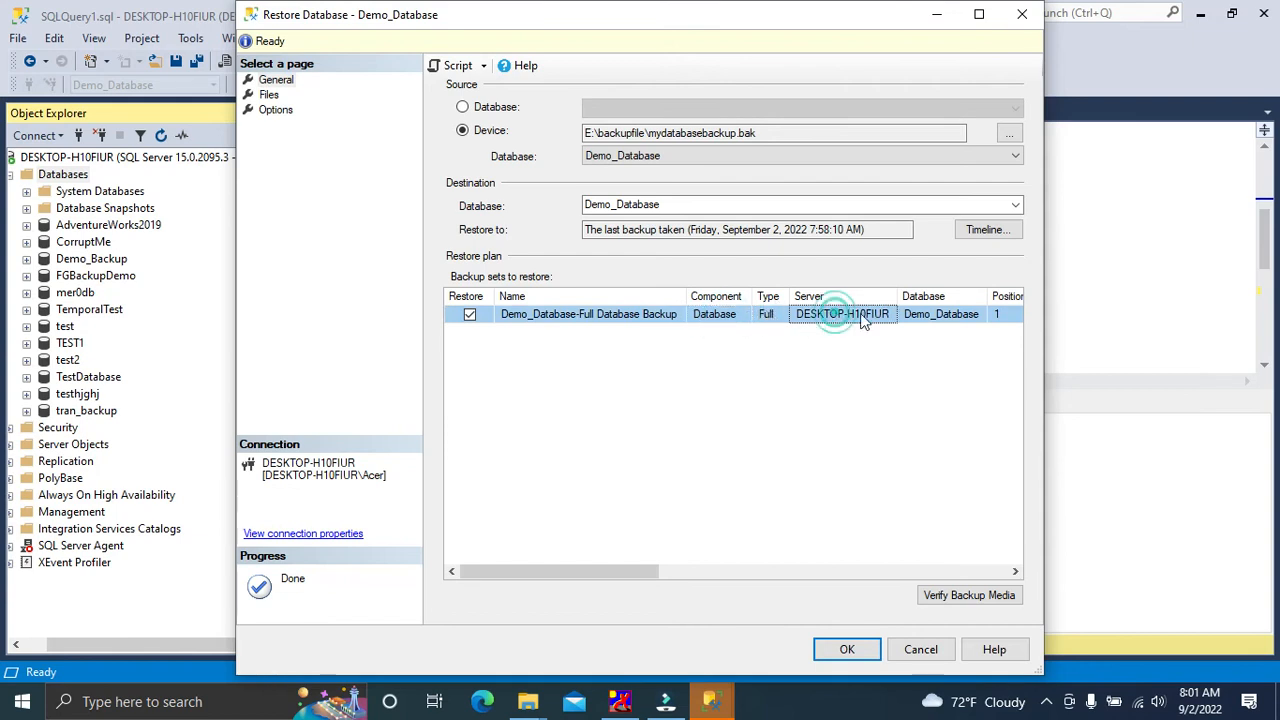
{"action": "left_click", "coordinate": [960, 315]}
{"action": "left_click", "coordinate": [1000, 315]}
{"action": "left_click_drag", "start_coordinate": [551, 571], "coordinate": [787, 570]}
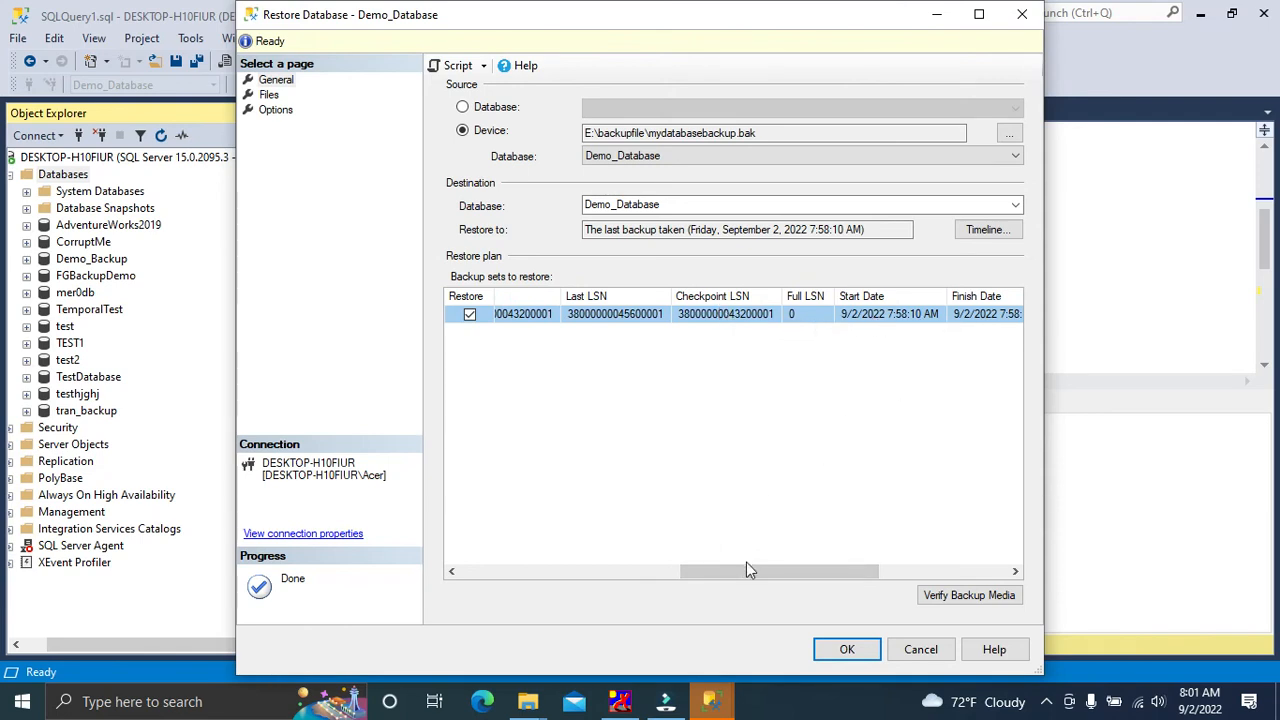
{"action": "left_click_drag", "start_coordinate": [746, 570], "coordinate": [820, 583]}
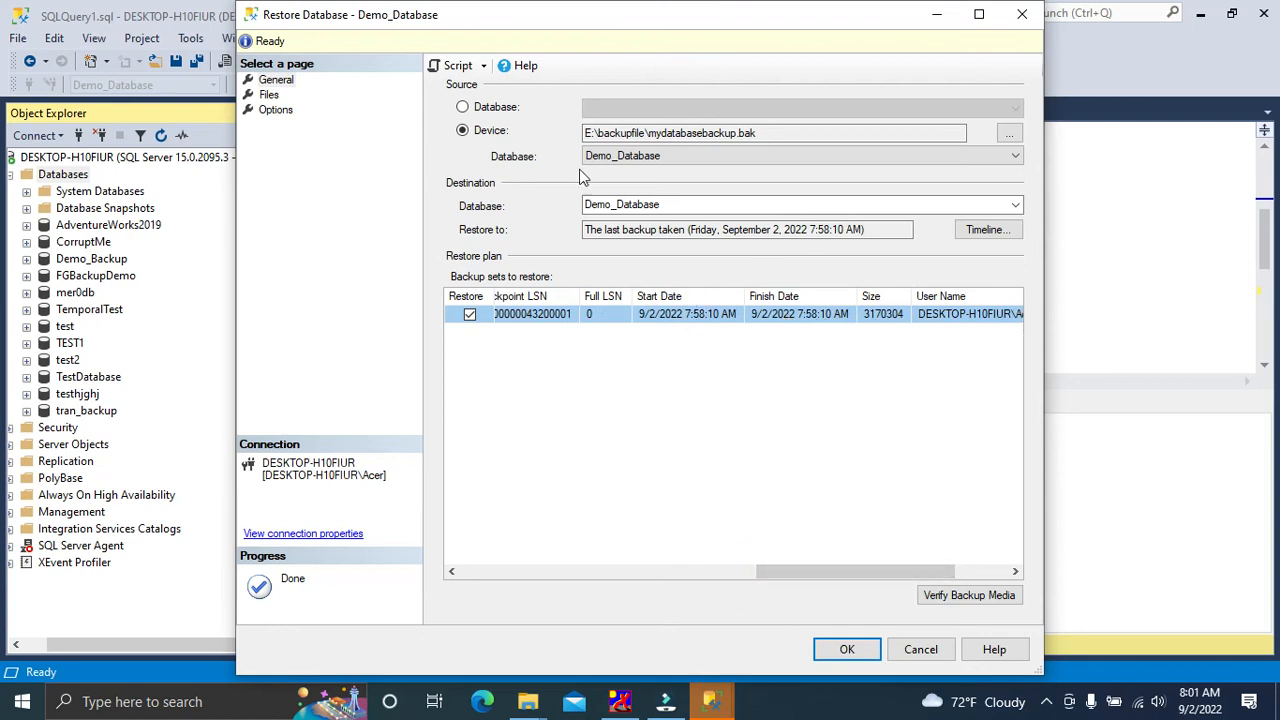
Try the option to relocate all restored database files to a folder, and turn it off again
{"action": "left_click", "coordinate": [272, 95]}
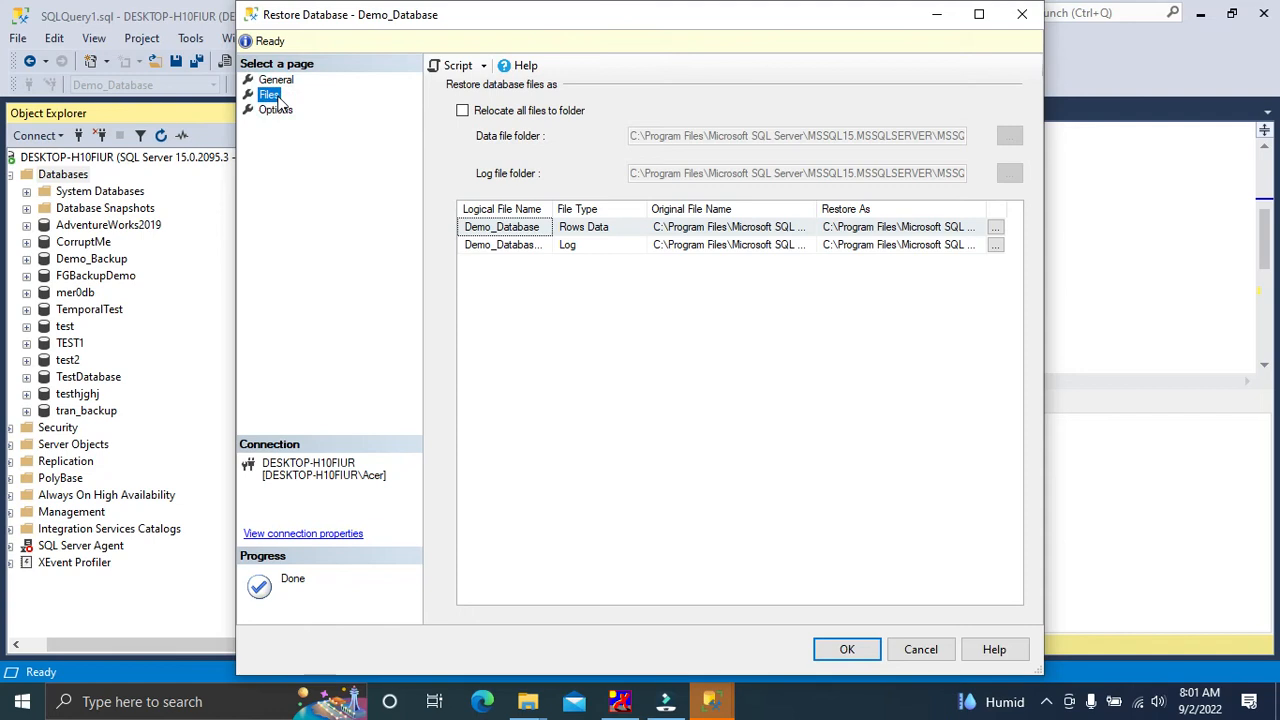
{"action": "left_click", "coordinate": [462, 111]}
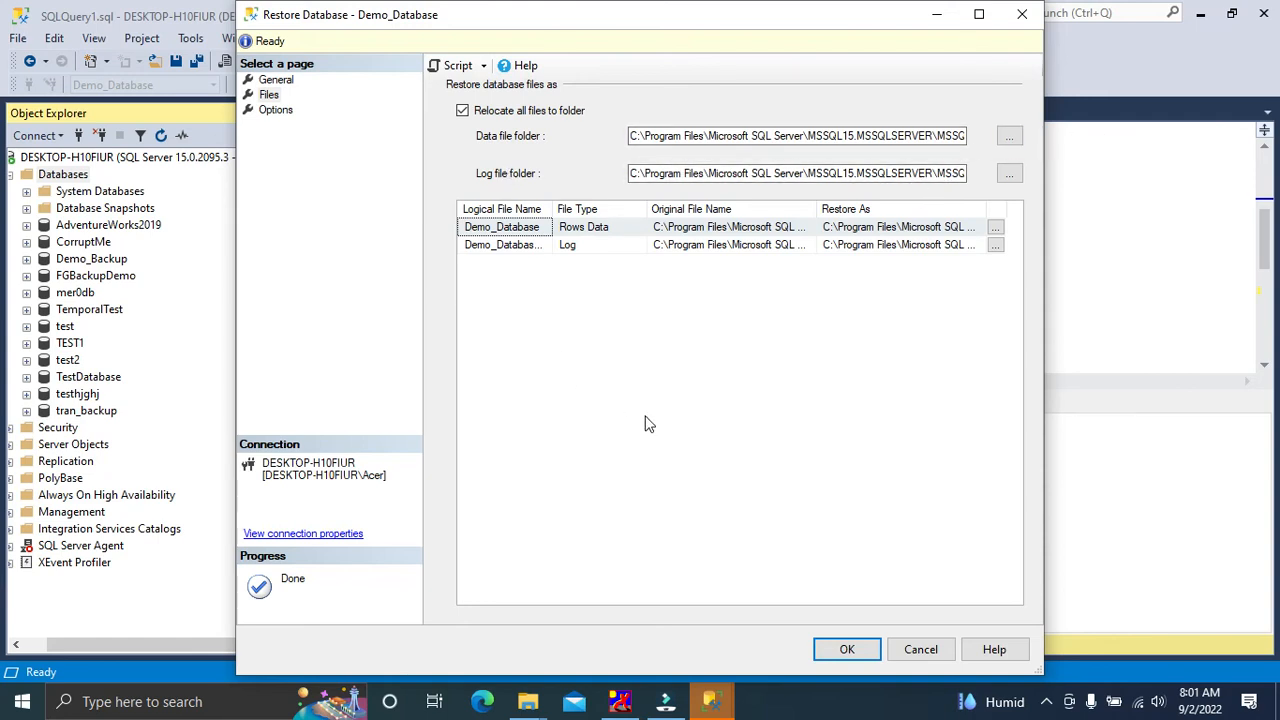
{"action": "left_click", "coordinate": [463, 111]}
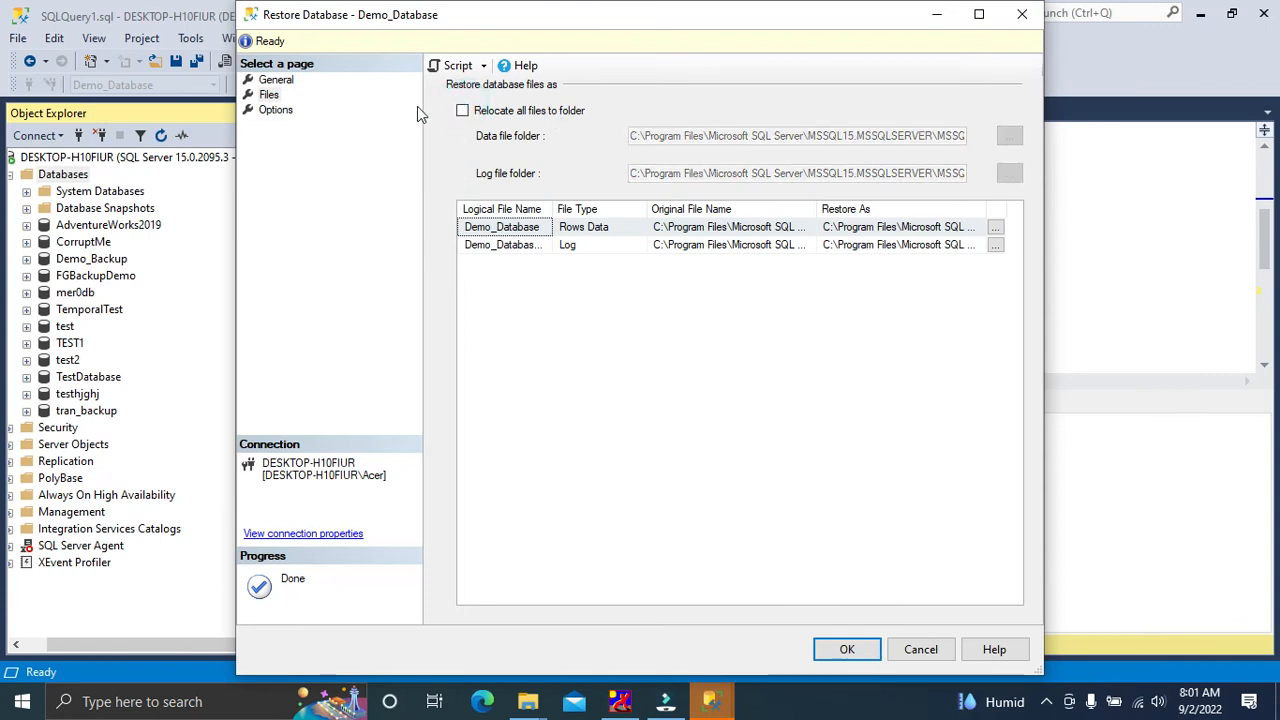
Review the restore options and try Overwrite the existing database (WITH REPLACE), leaving it turned off
{"action": "left_click", "coordinate": [287, 111]}
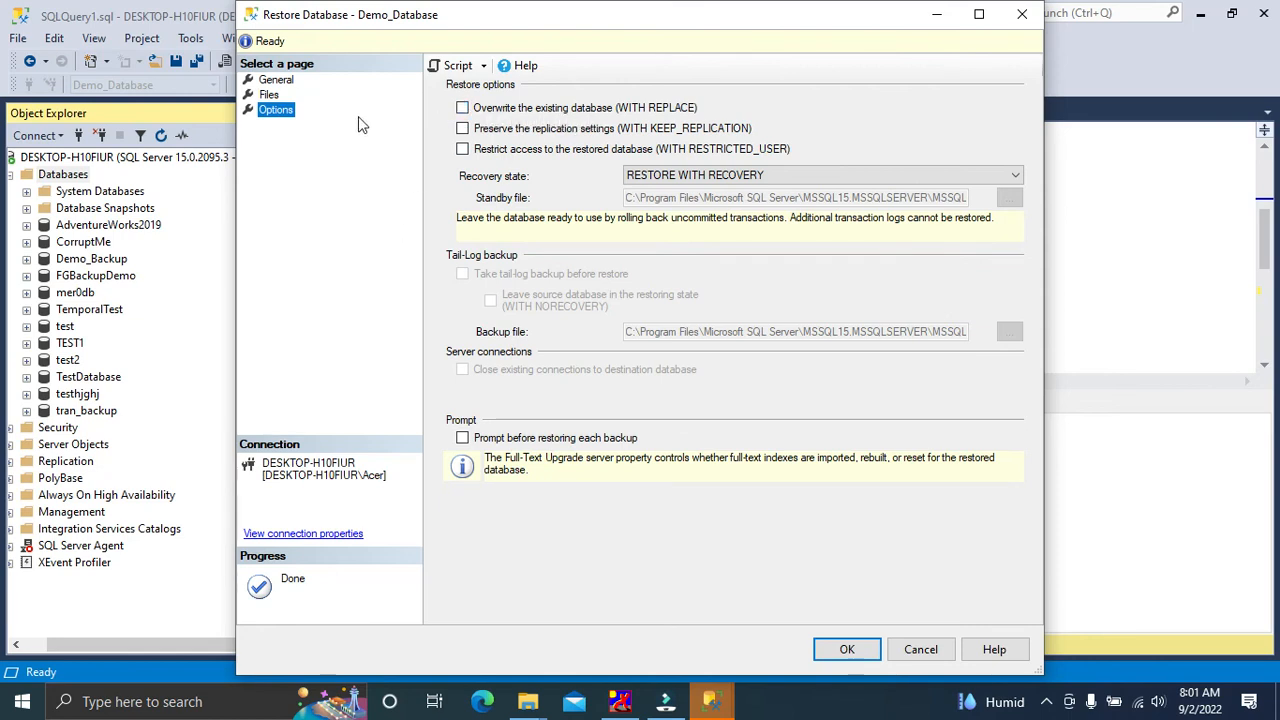
{"action": "left_click", "coordinate": [272, 82]}
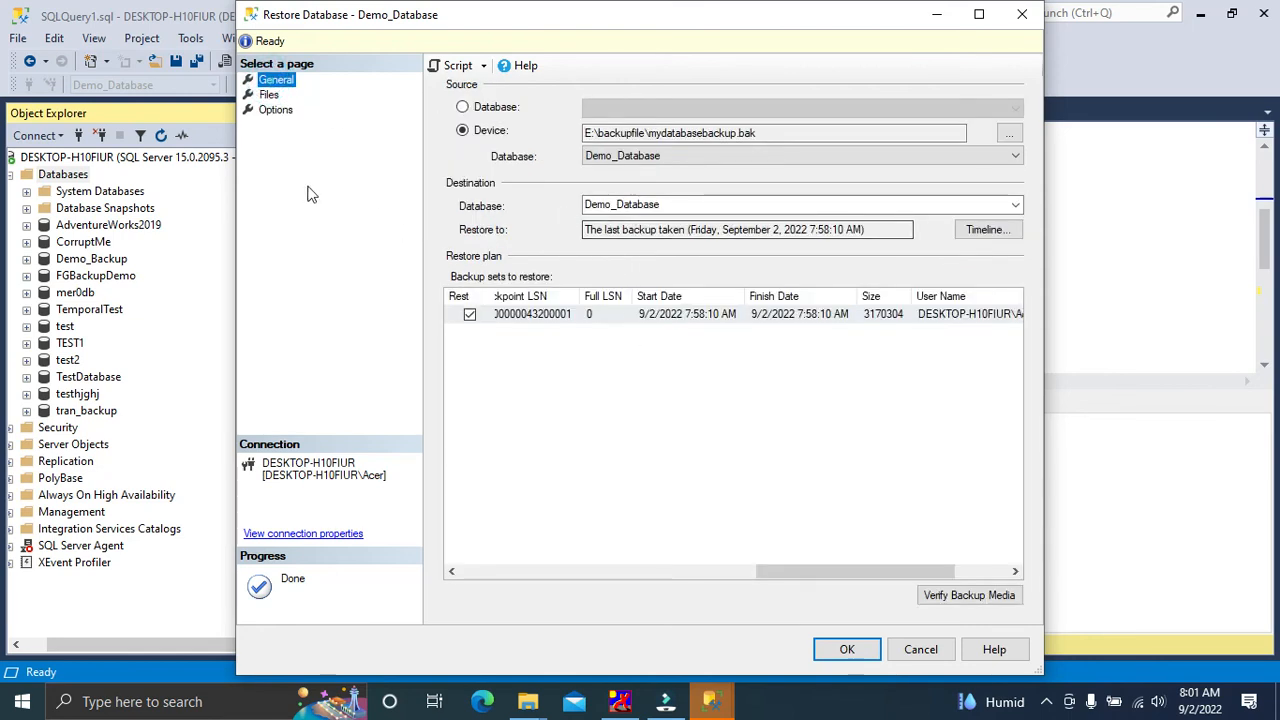
{"action": "left_click", "coordinate": [274, 110]}
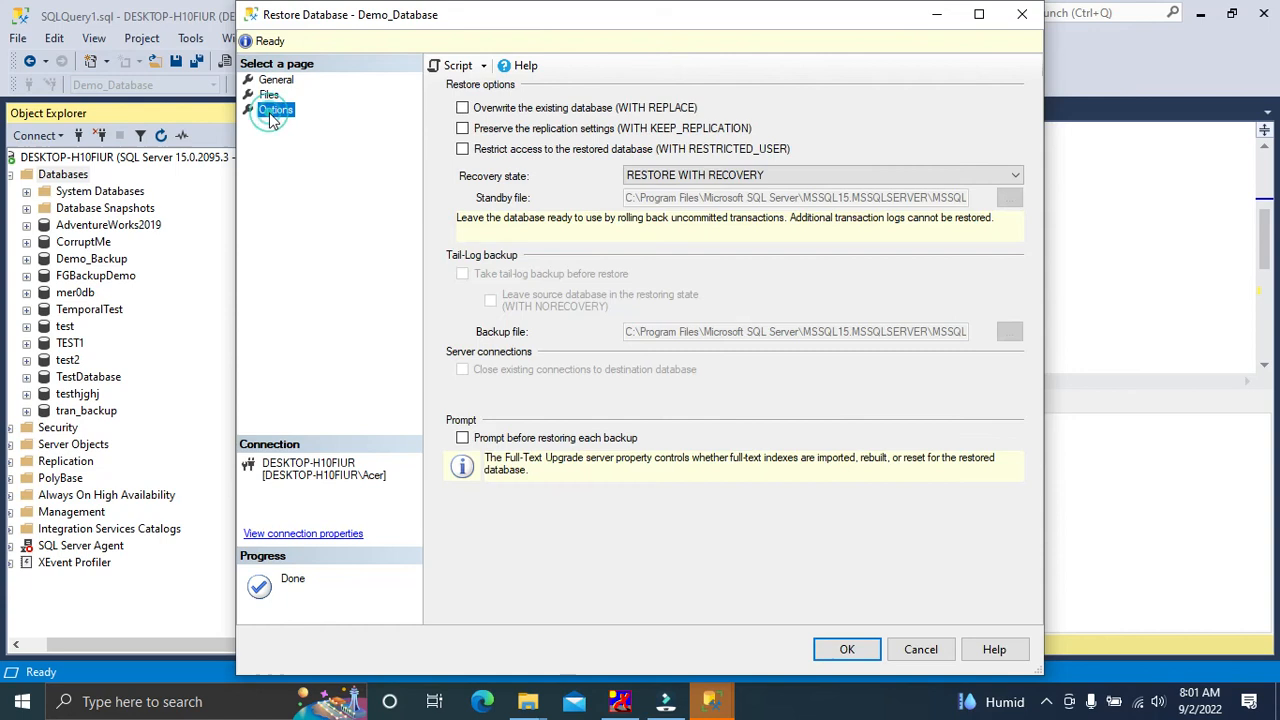
{"action": "left_click", "coordinate": [469, 111]}
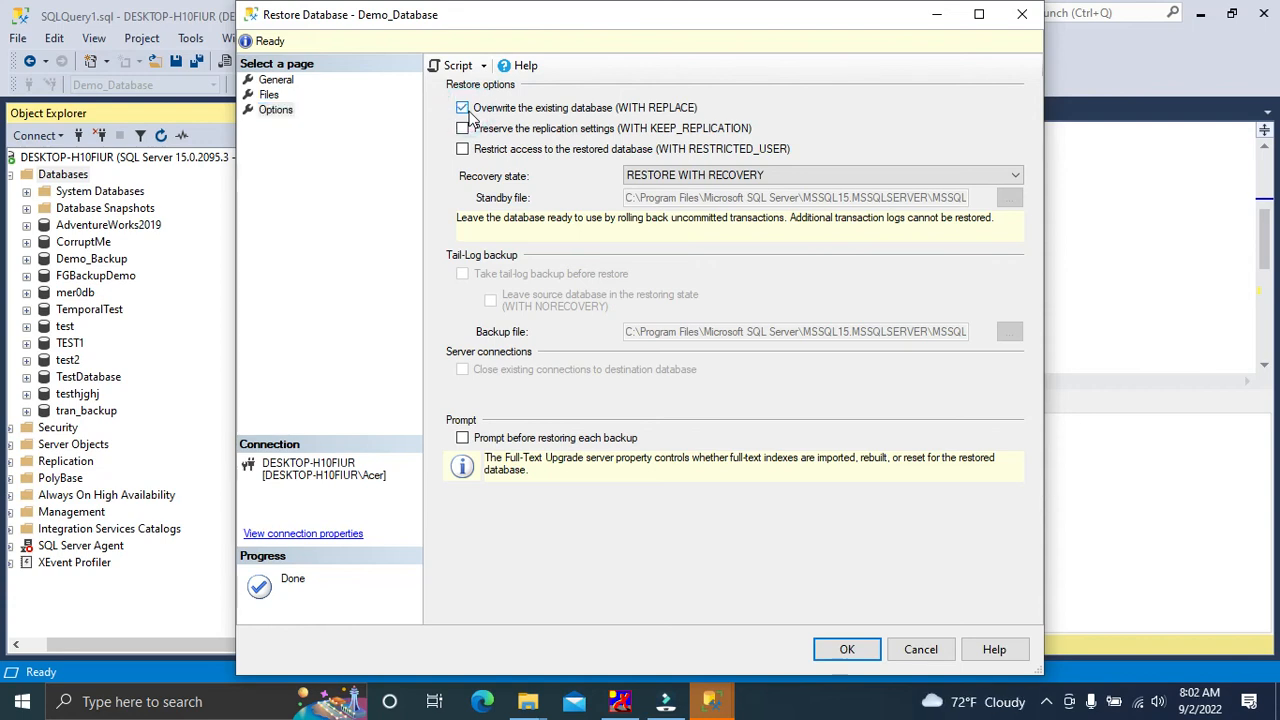
{"action": "left_click", "coordinate": [469, 112]}
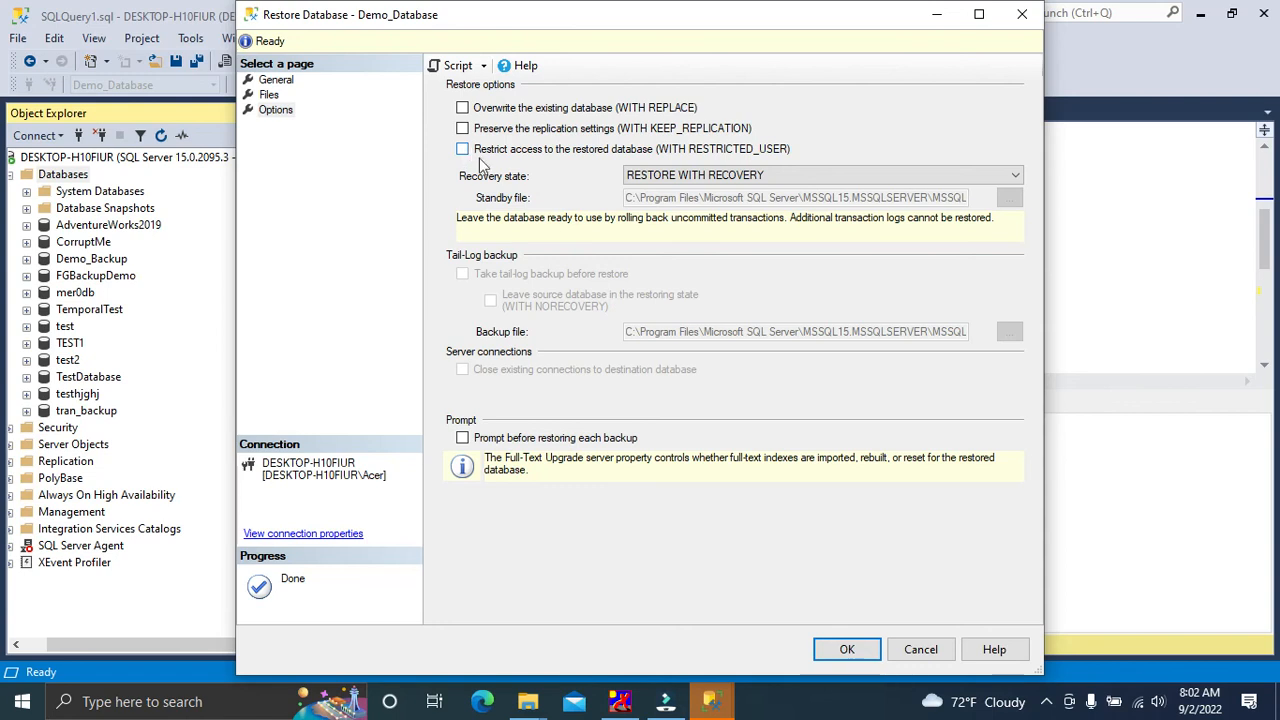
Set the recovery state to RESTORE WITH RECOVERY and run the restore of Demo_Database
{"action": "left_click", "coordinate": [712, 178]}
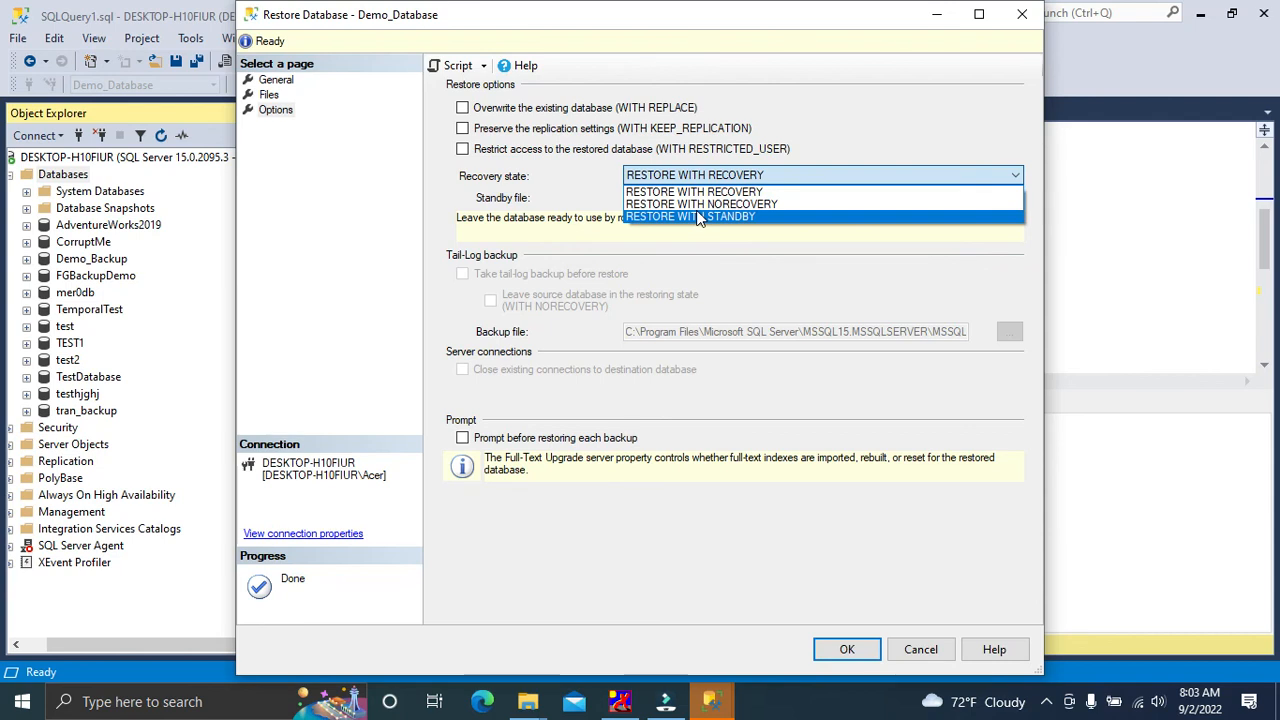
{"action": "left_click", "coordinate": [645, 194]}
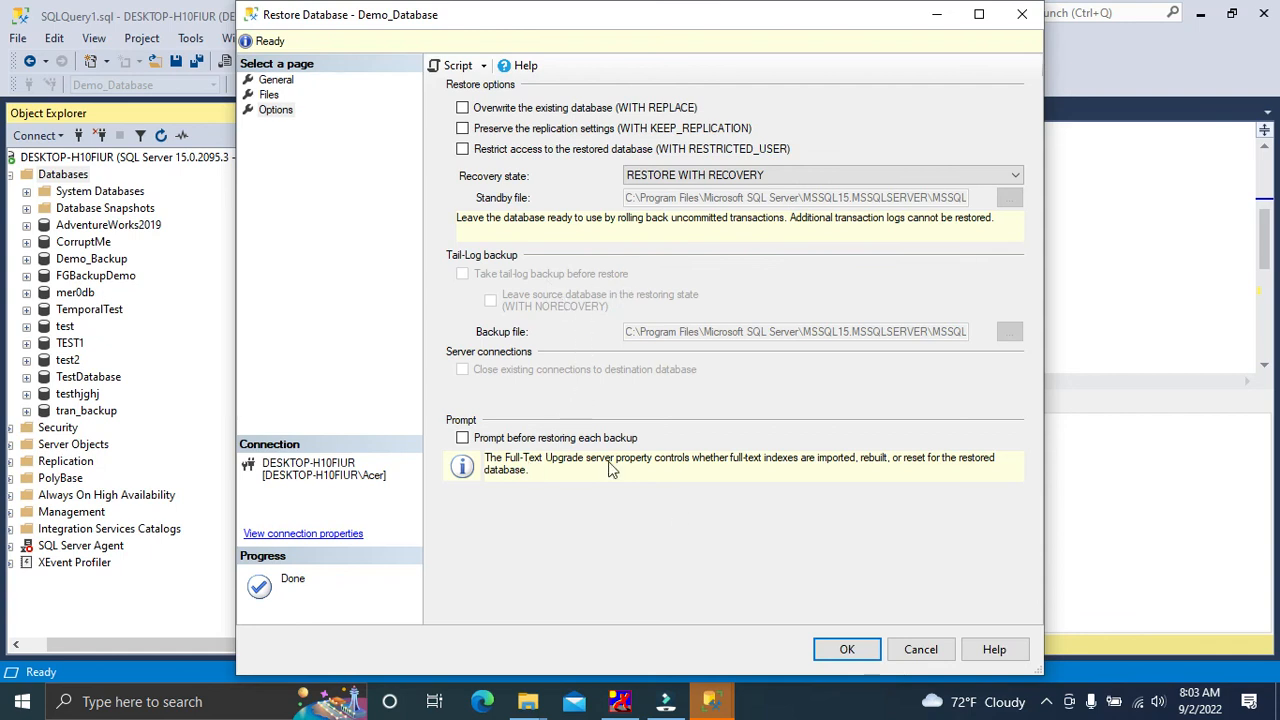
{"action": "left_click", "coordinate": [847, 649]}
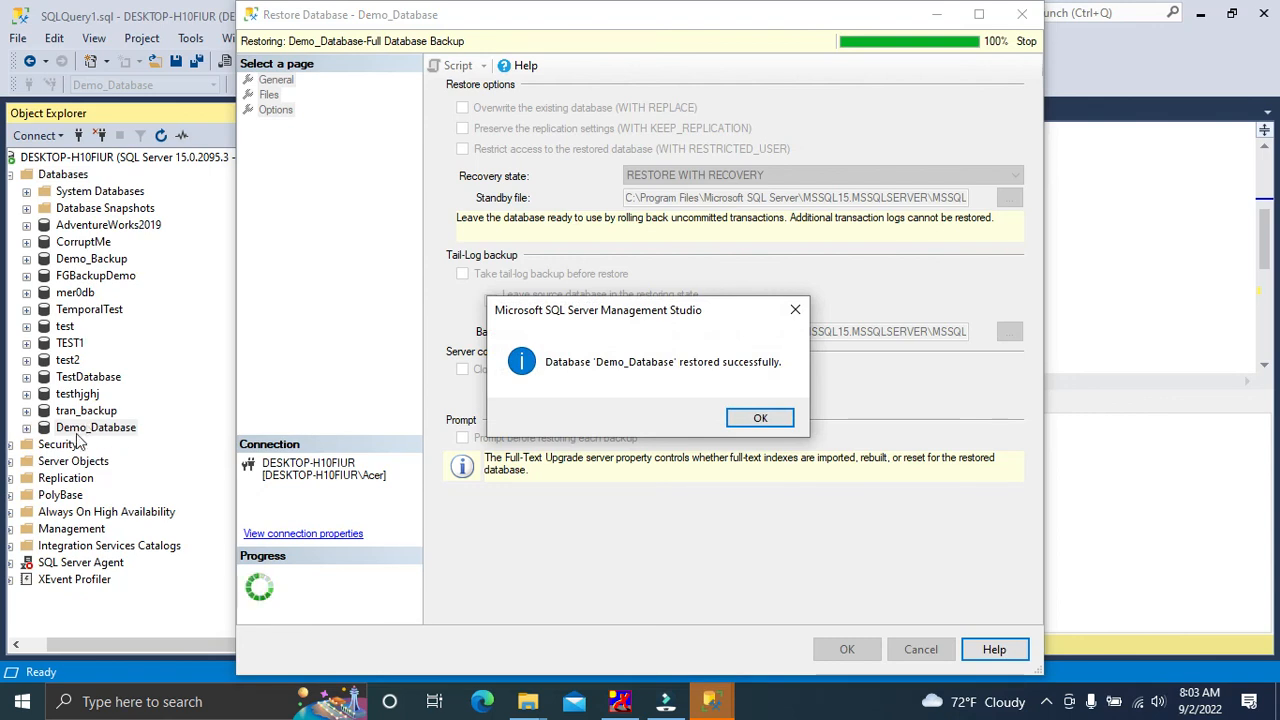
{"action": "left_click", "coordinate": [757, 419]}
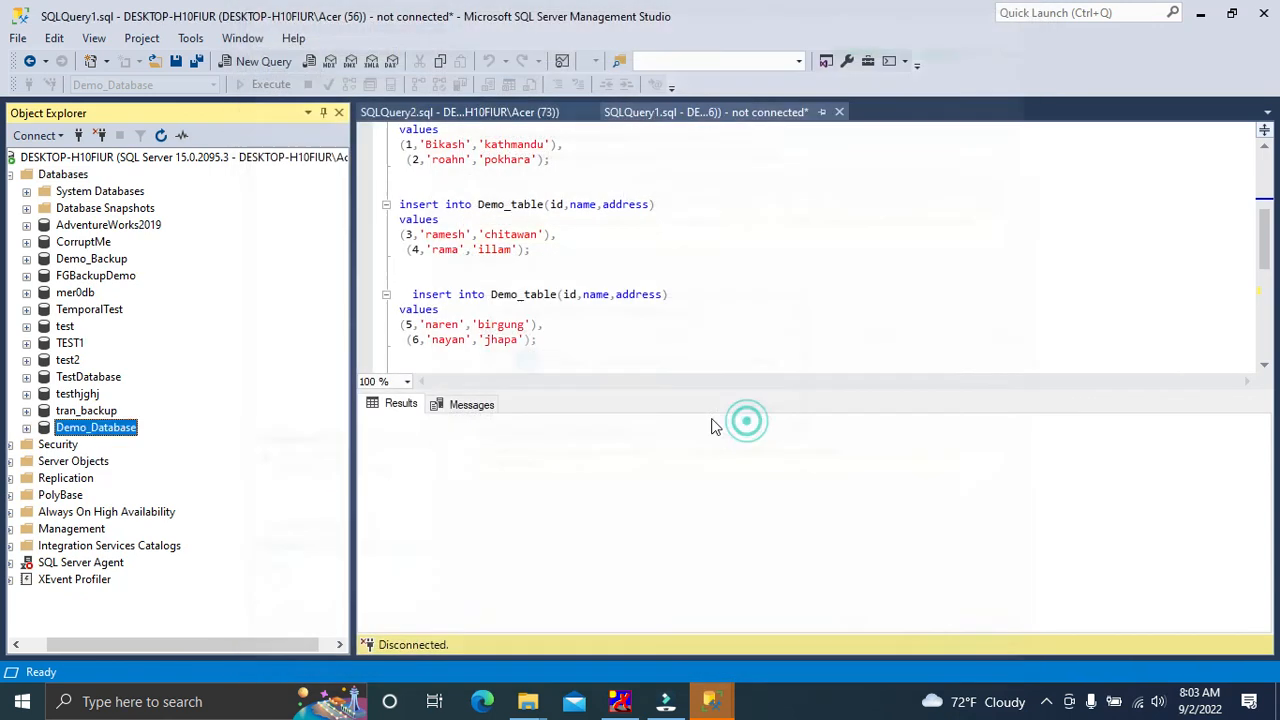
Expand the restored Demo_Database down to its tables and check for dbo.Demo_table
{"action": "left_click", "coordinate": [26, 428]}
{"action": "left_click", "coordinate": [44, 461]}
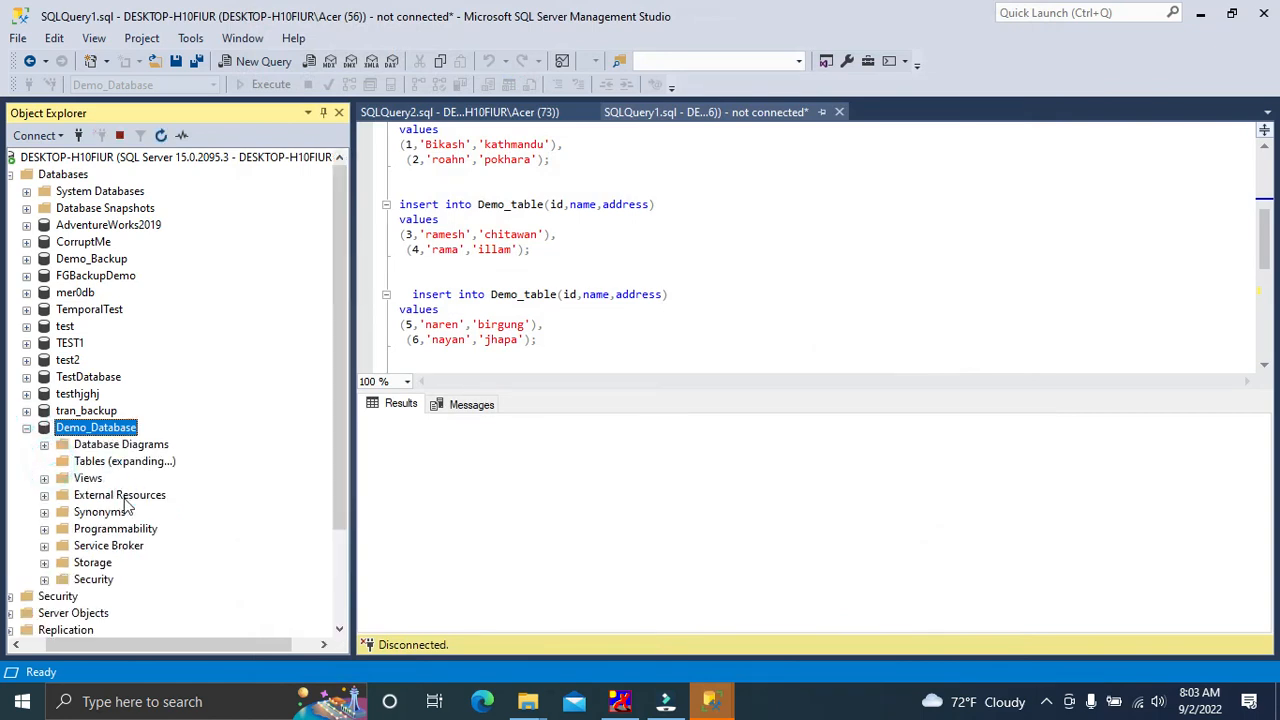
{"action": "left_click", "coordinate": [150, 548]}
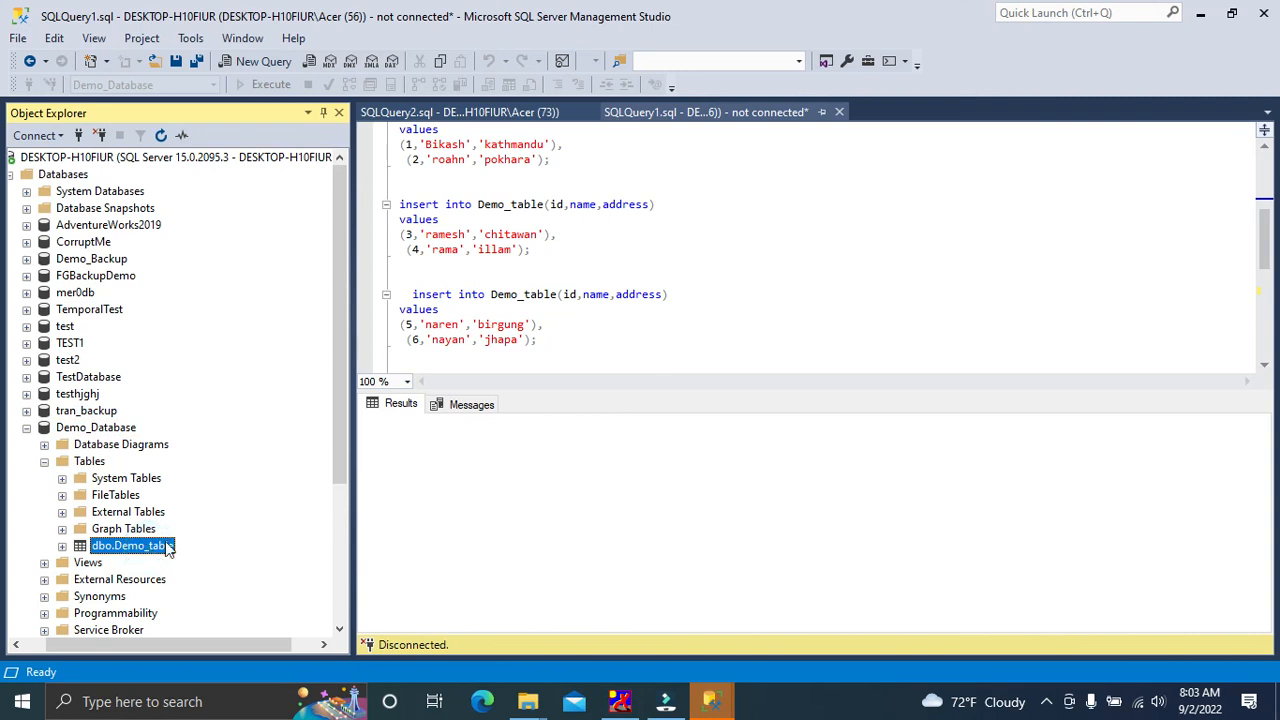
Run only the statement select * from Demo_Table to check the restored data, and collapse Demo_Database in the object tree
{"action": "scroll", "coordinate": [614, 230], "scroll_direction": "up", "scroll_amount": 5}
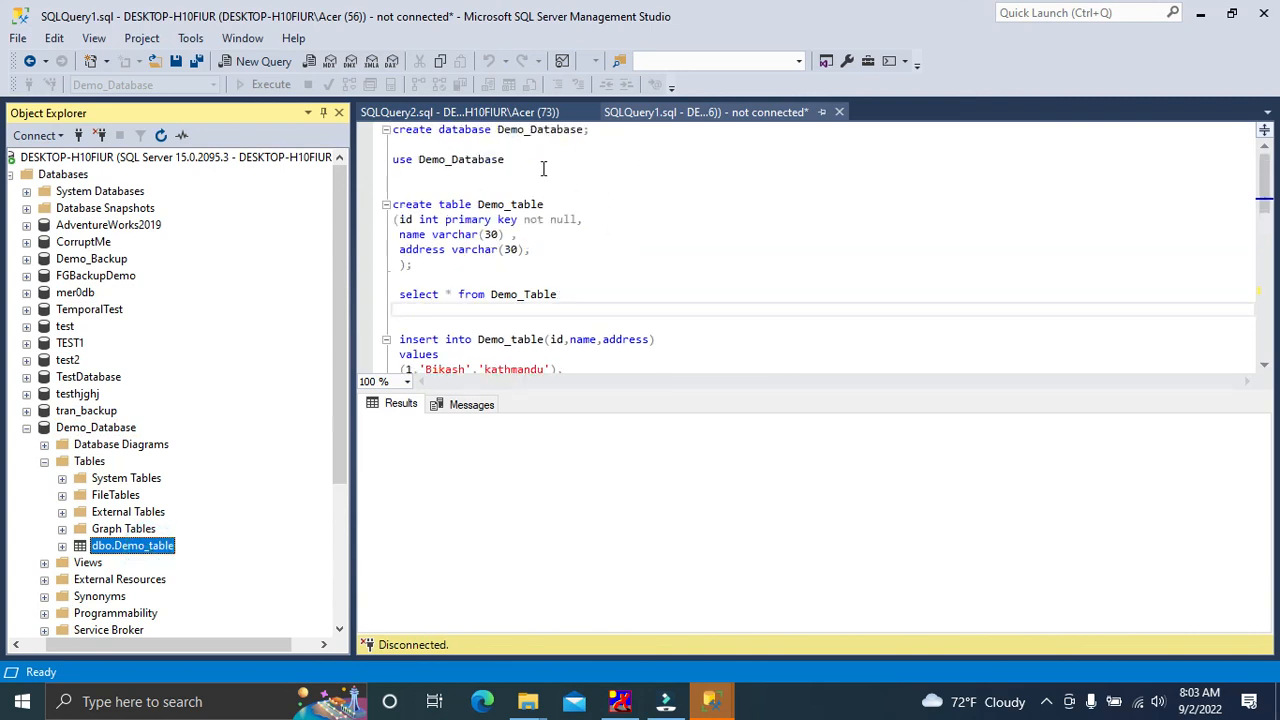
{"action": "left_click_drag", "start_coordinate": [578, 294], "coordinate": [392, 297]}
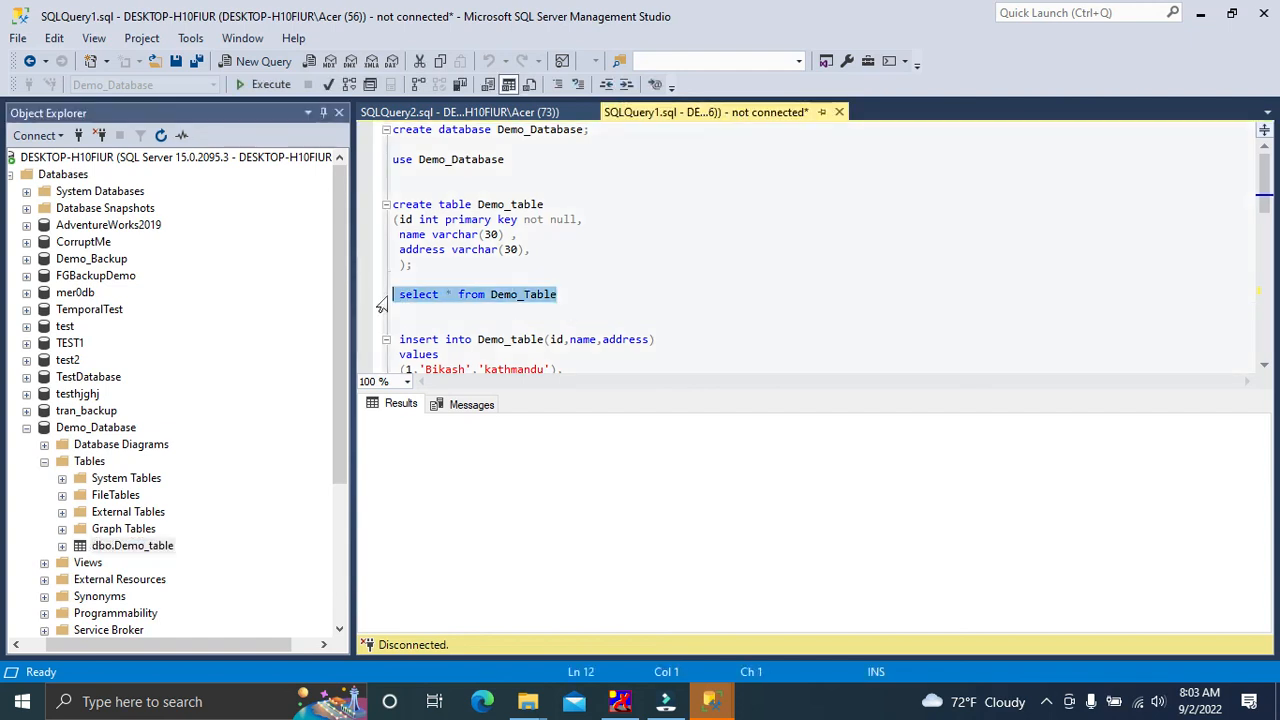
{"action": "key", "text": "F5"}
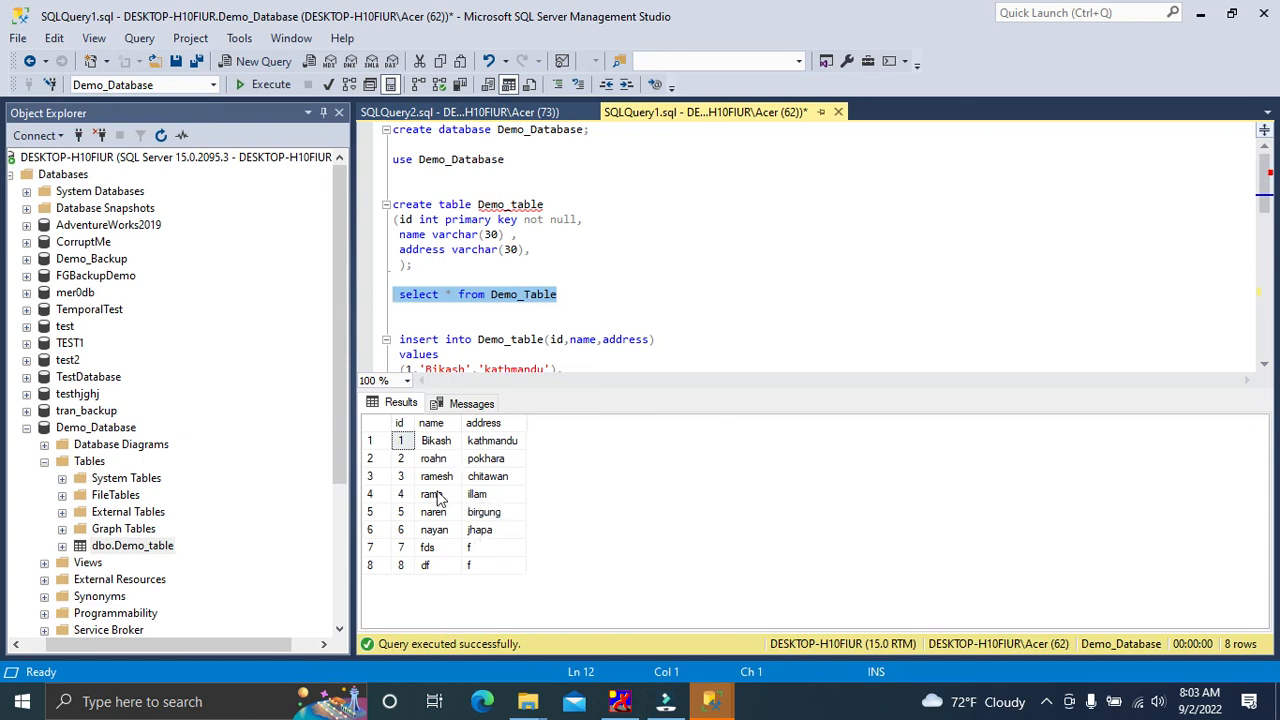
{"action": "scroll", "coordinate": [549, 313], "scroll_direction": "down", "scroll_amount": 3}
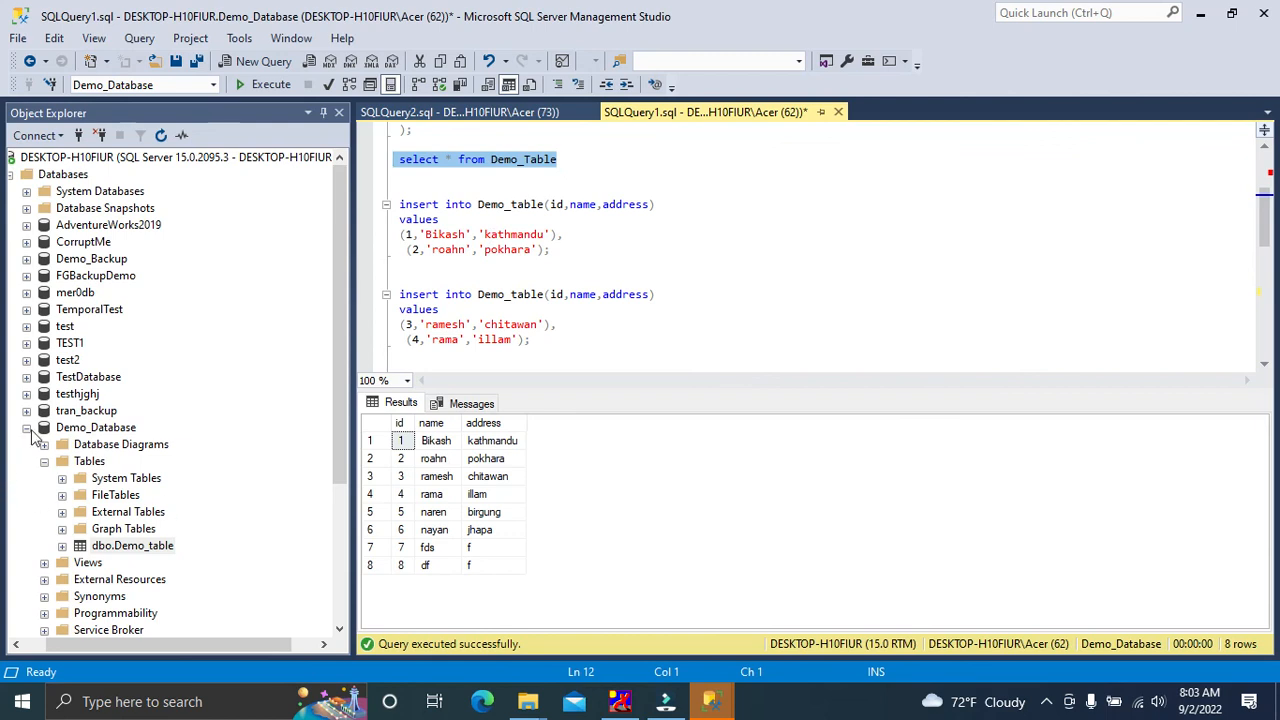
{"action": "left_click", "coordinate": [27, 428]}
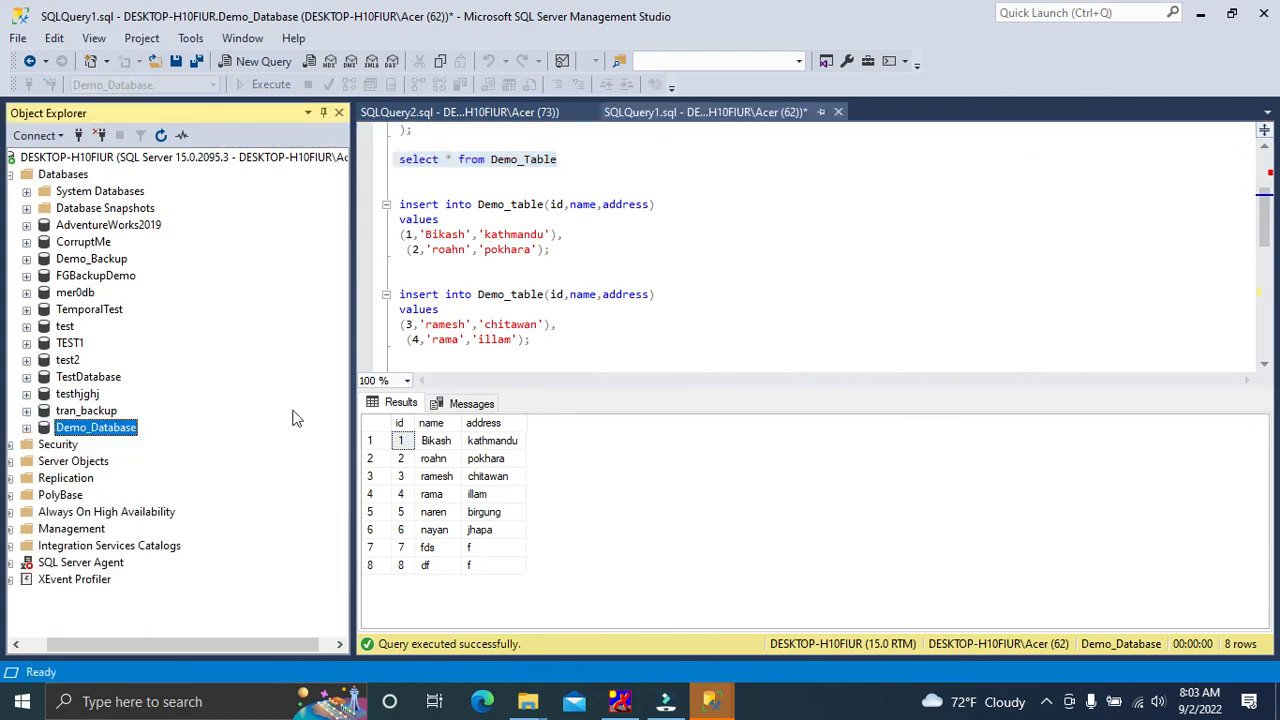